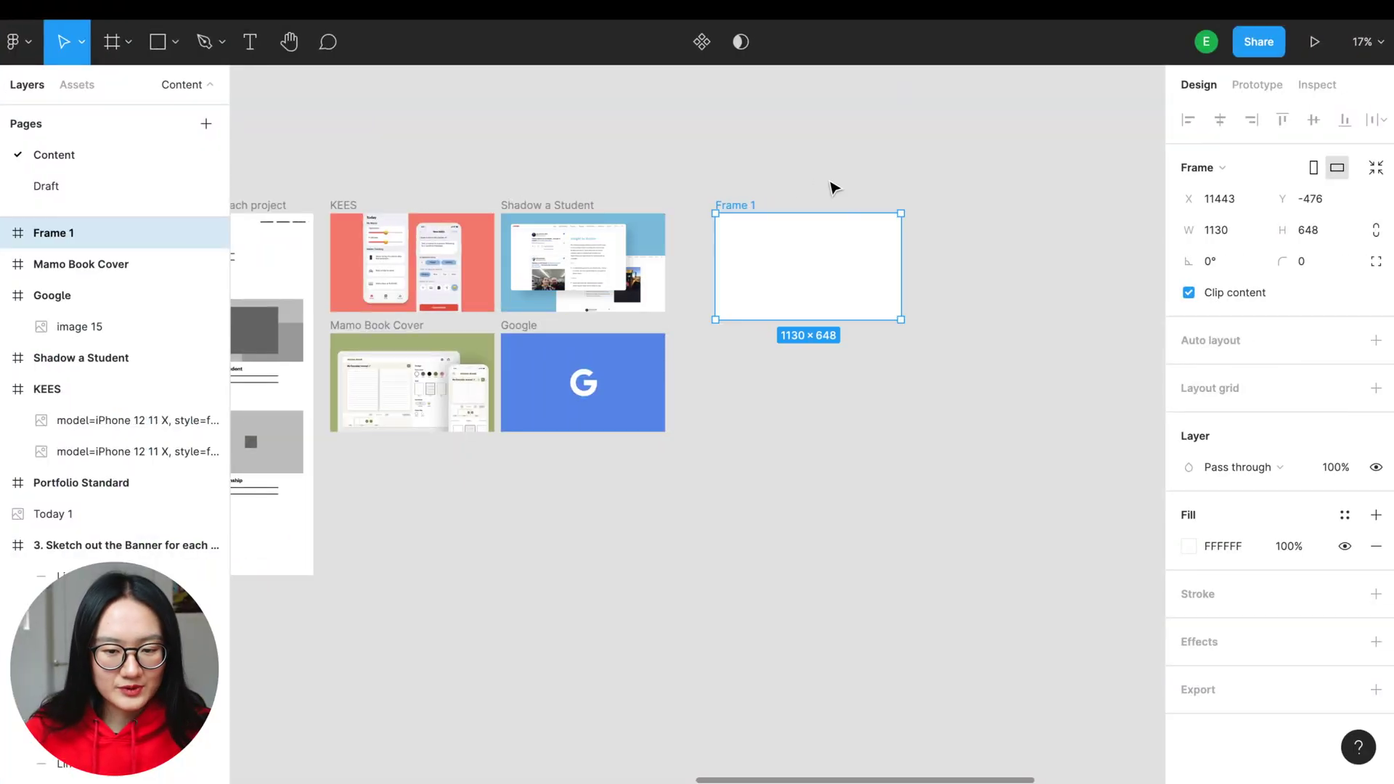
Resize the new empty frame to 1000 × 600 and rename it KEES
{"action": "scroll", "coordinate": [831, 187], "scroll_direction": "up", "scroll_amount": 2}
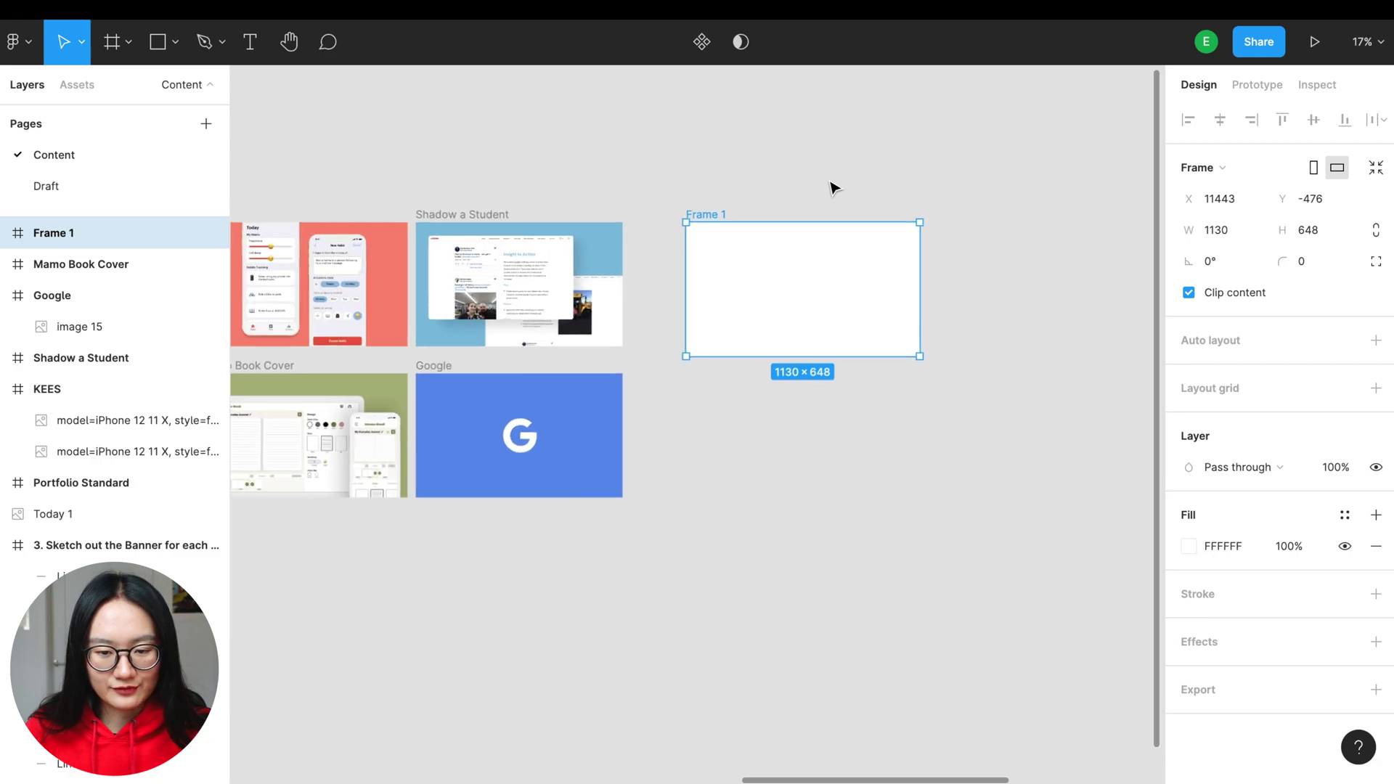
{"action": "left_click", "coordinate": [693, 203]}
{"action": "left_click", "coordinate": [696, 213]}
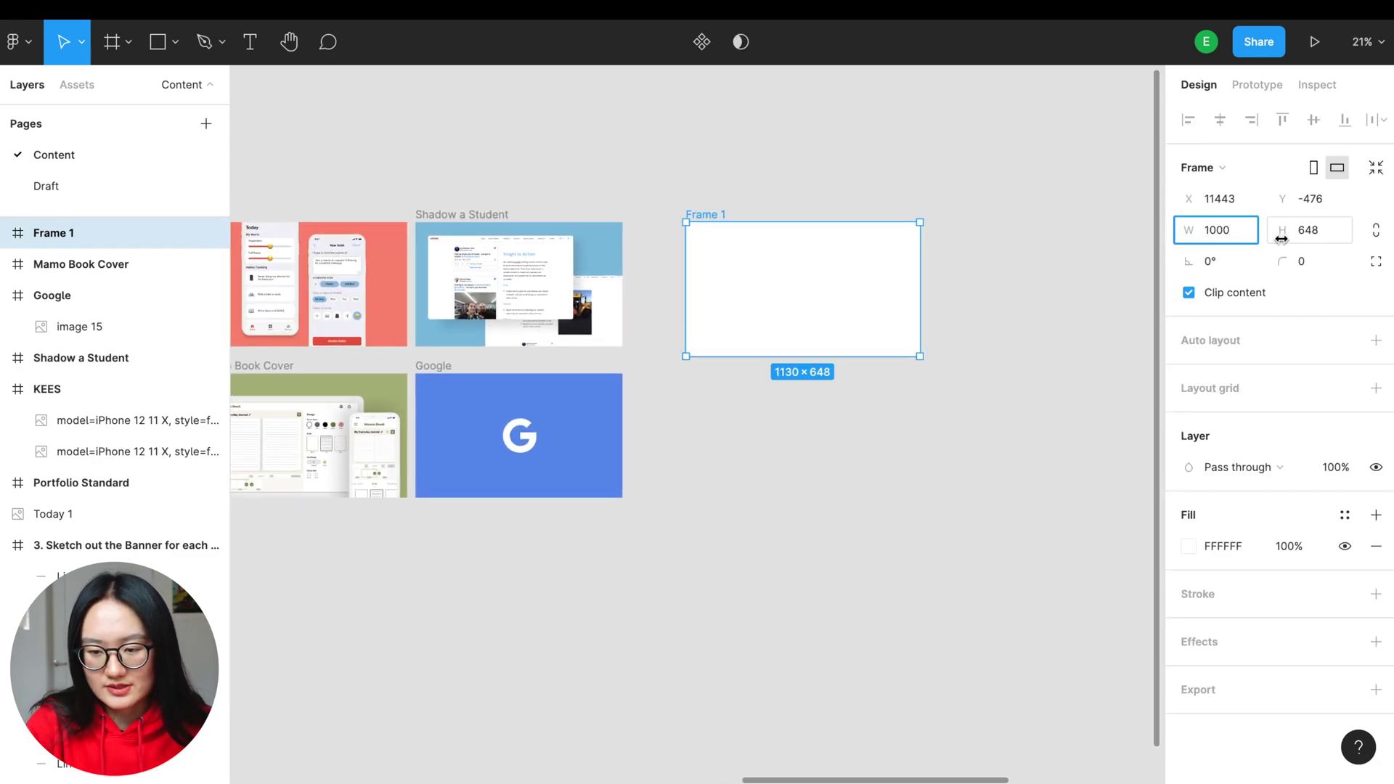
{"action": "left_click", "coordinate": [1318, 242]}
{"action": "type", "text": "600"}
{"action": "key", "text": "Return"}
{"action": "scroll", "coordinate": [735, 213], "scroll_direction": "left", "scroll_amount": 1}
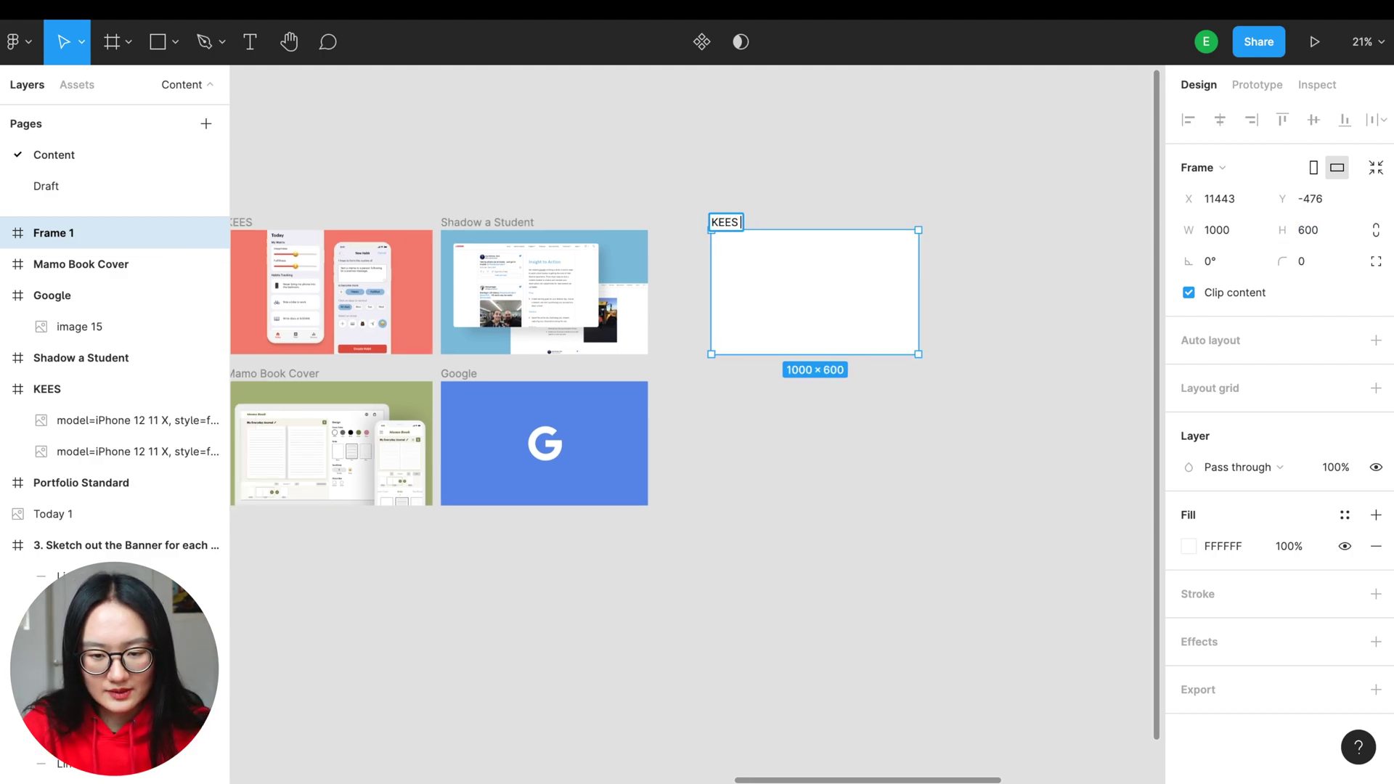
{"action": "left_click", "coordinate": [799, 207]}
Import the Today_2.png and New Habit screenshots into the new KEES frame and scale both down to fit side by side
{"action": "scroll", "coordinate": [802, 232], "scroll_direction": "up", "scroll_amount": 5}
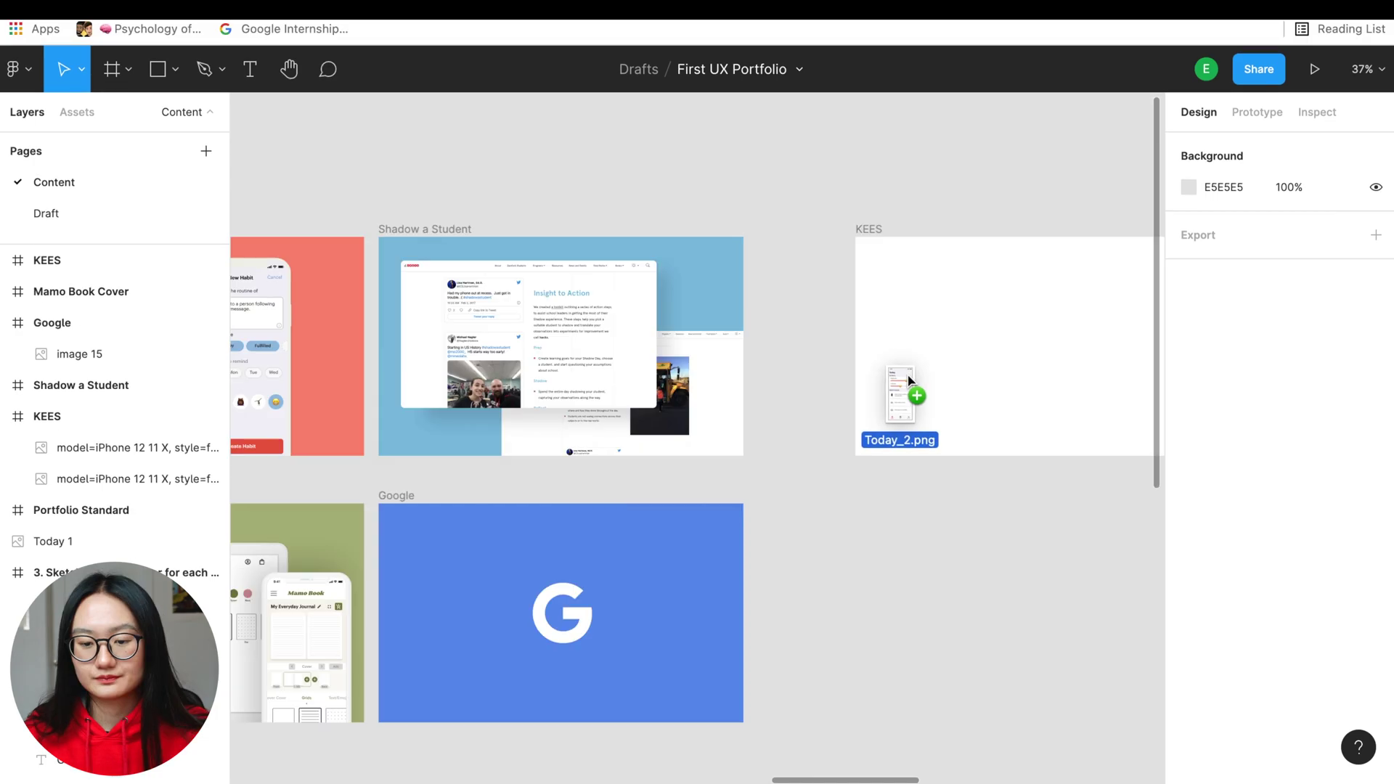
{"action": "left_click_drag", "start_coordinate": [903, 404], "coordinate": [983, 395]}
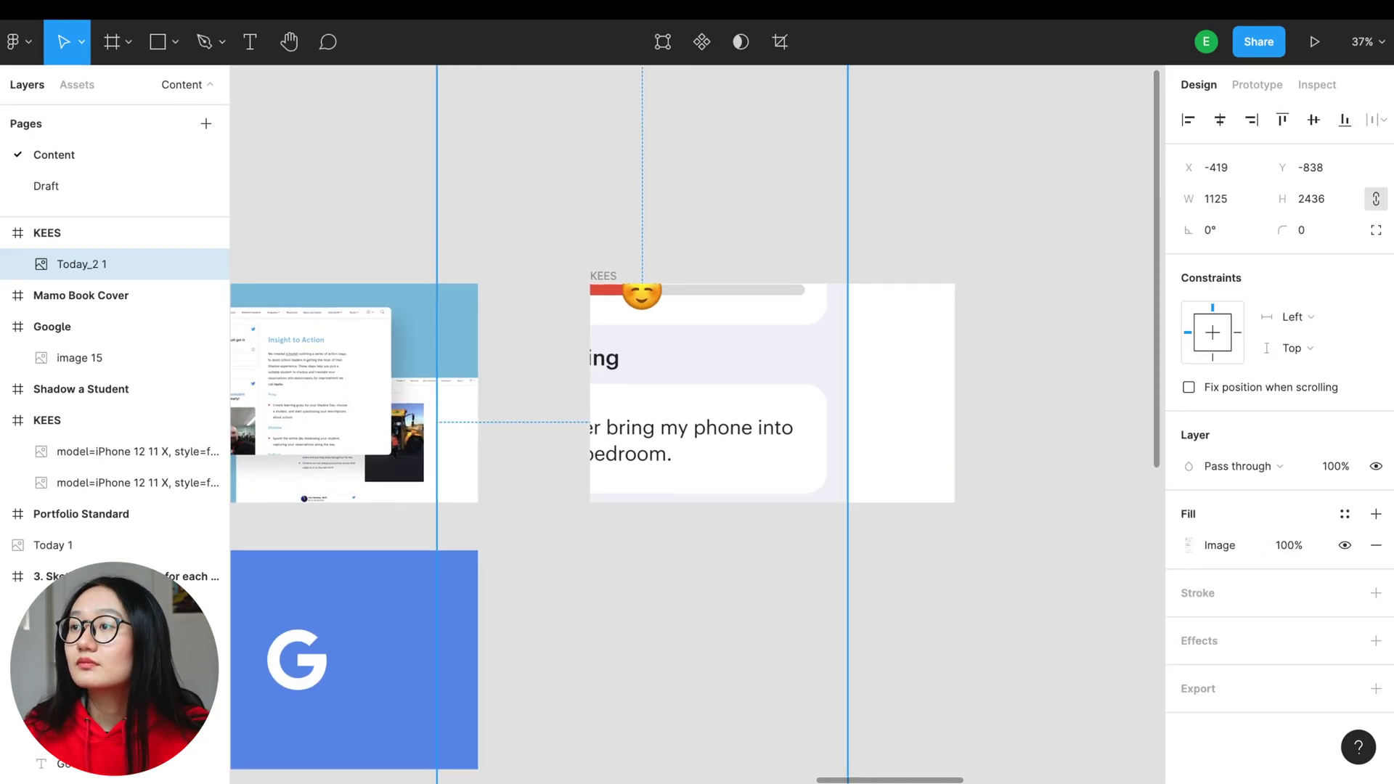
{"action": "left_click_drag", "start_coordinate": [950, 457], "coordinate": [934, 435]}
{"action": "scroll", "coordinate": [933, 436], "scroll_direction": "down", "scroll_amount": 3}
{"action": "left_click", "coordinate": [611, 442], "text": "shift"}
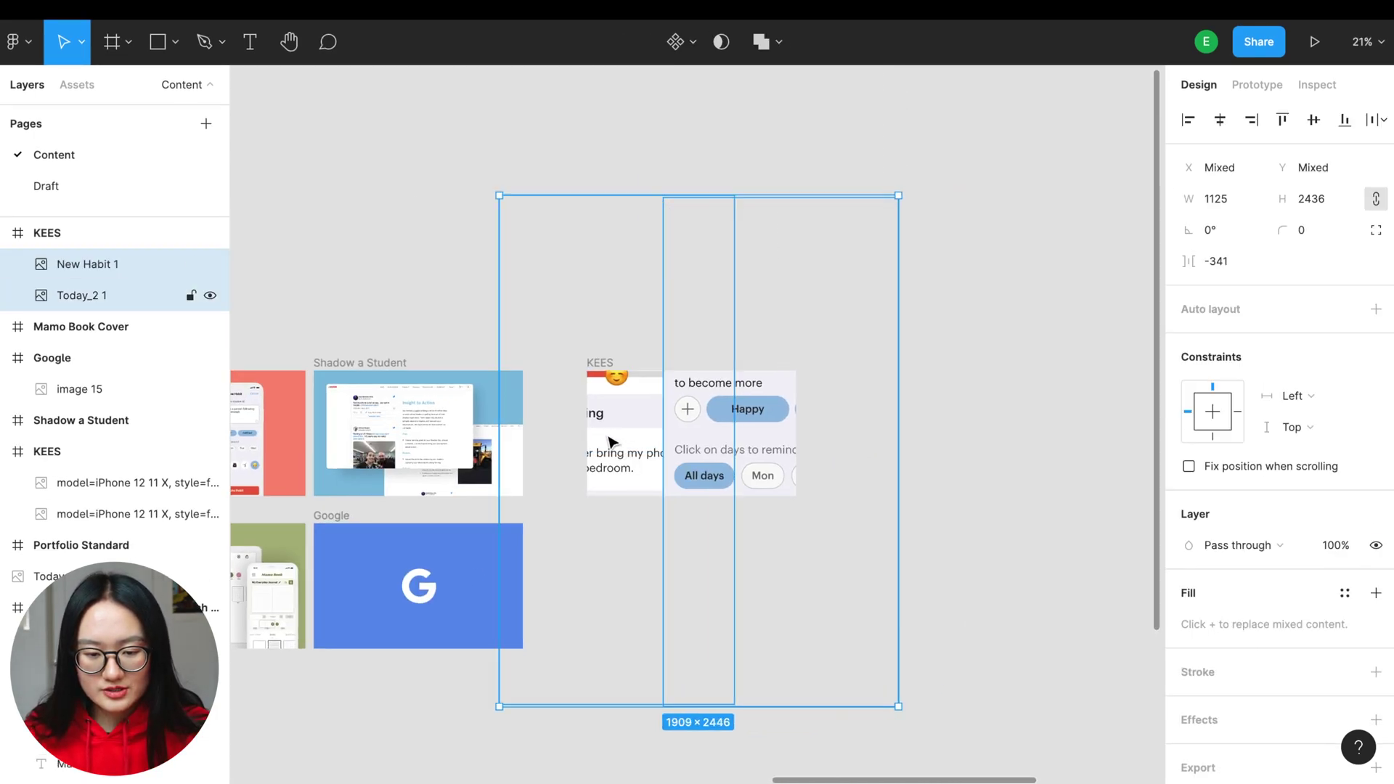
{"action": "left_click_drag", "start_coordinate": [499, 195], "coordinate": [803, 584]}
{"action": "left_click_drag", "start_coordinate": [842, 655], "coordinate": [708, 451]}
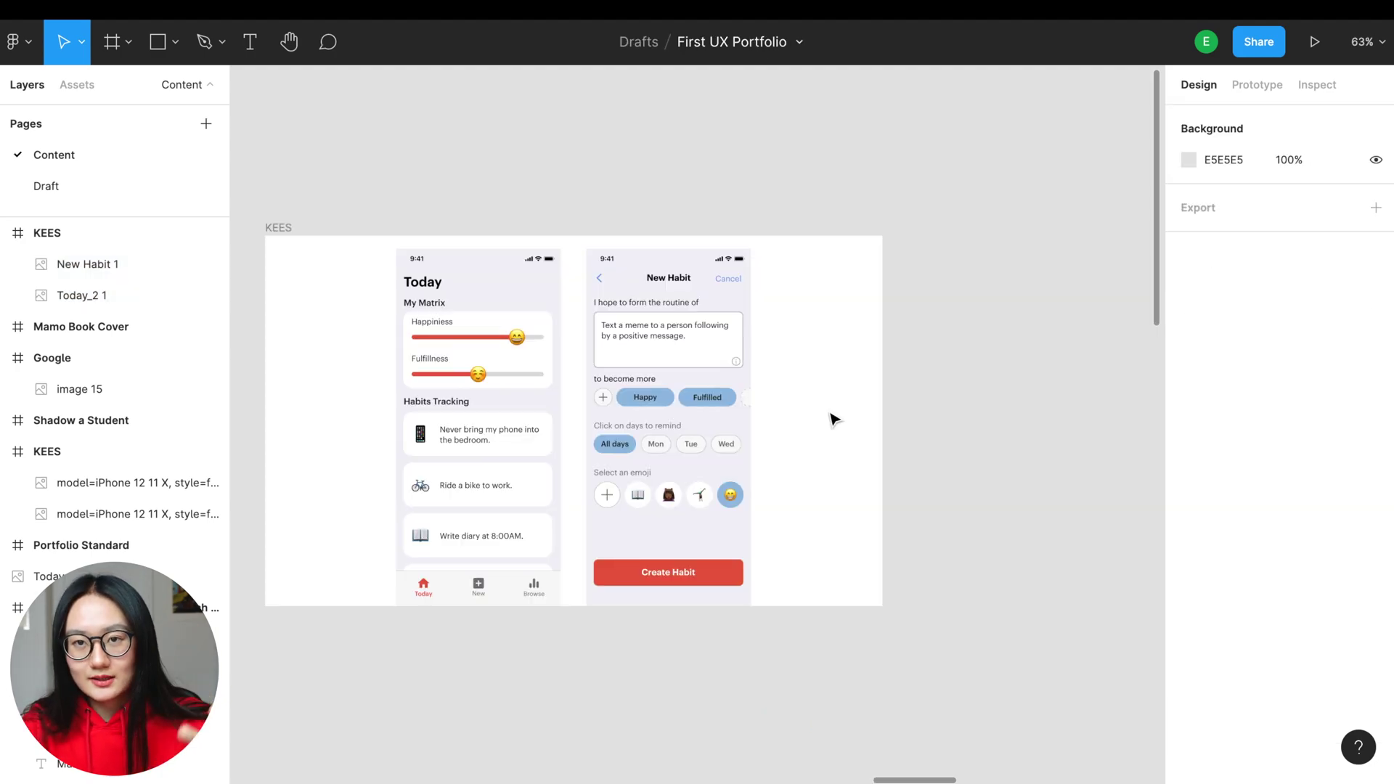
Following the KEES App banner sketch, stagger the screenshots in the new KEES frame, with New Habit at Y 44 and Today at Y -34
{"action": "scroll", "coordinate": [833, 419], "scroll_direction": "down", "scroll_amount": 10}
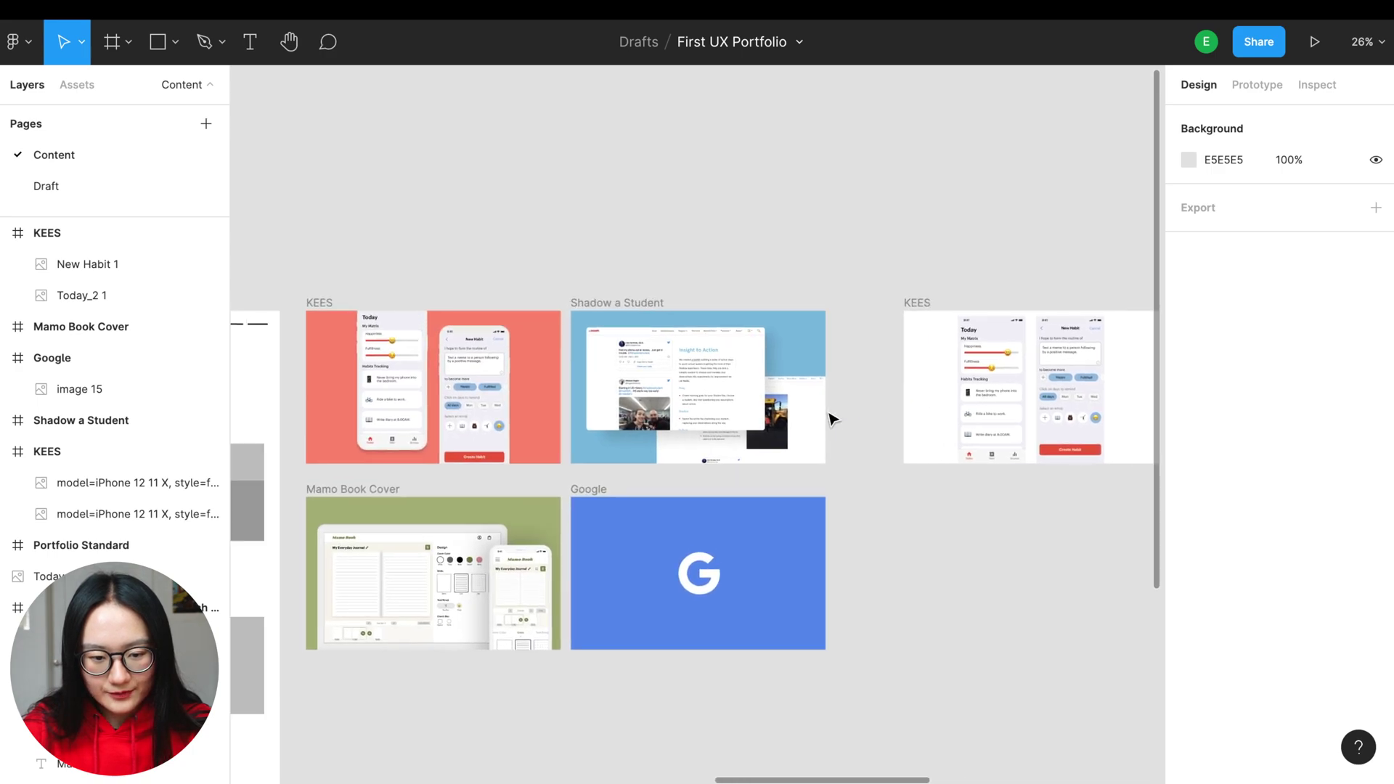
{"action": "scroll", "coordinate": [833, 418], "scroll_direction": "left", "scroll_amount": 5}
{"action": "scroll", "coordinate": [830, 414], "scroll_direction": "up", "scroll_amount": 8}
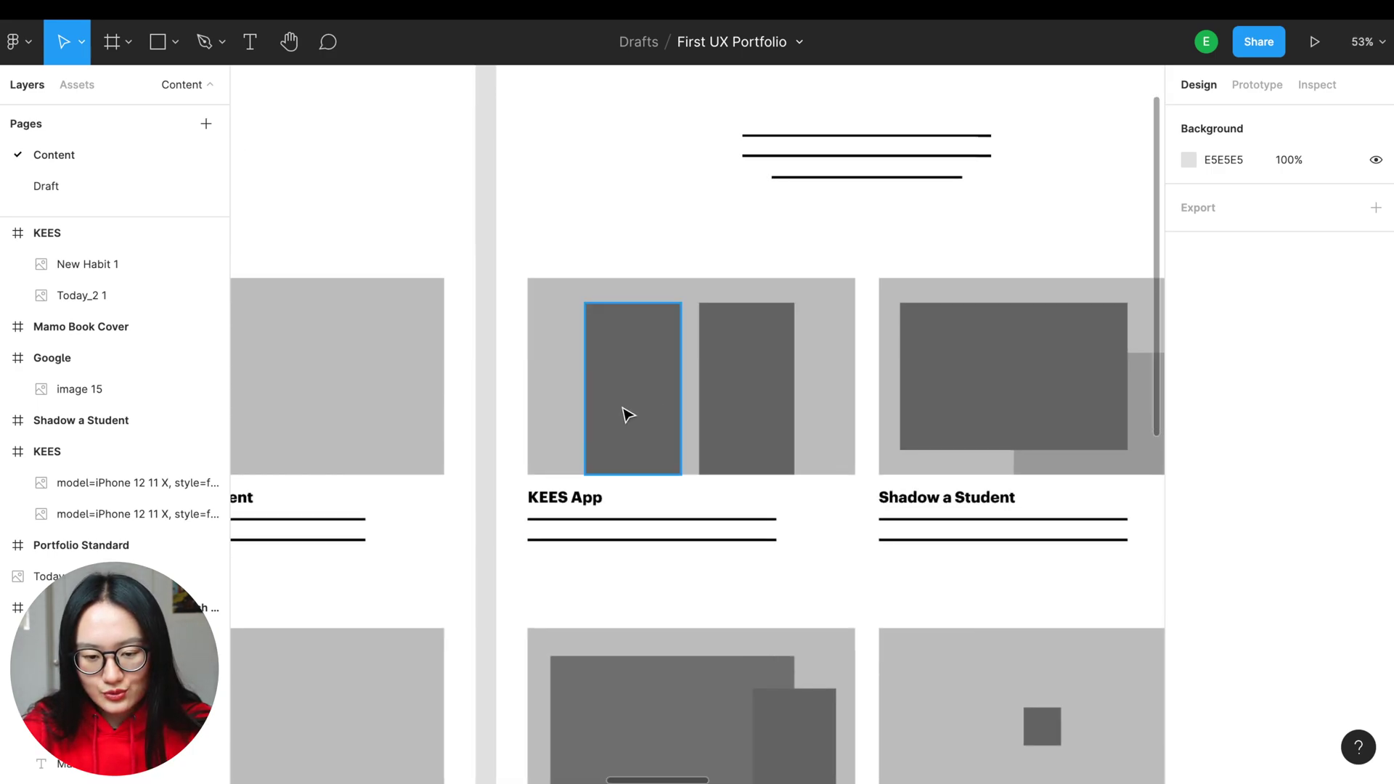
{"action": "scroll", "coordinate": [831, 432], "scroll_direction": "right", "scroll_amount": 10}
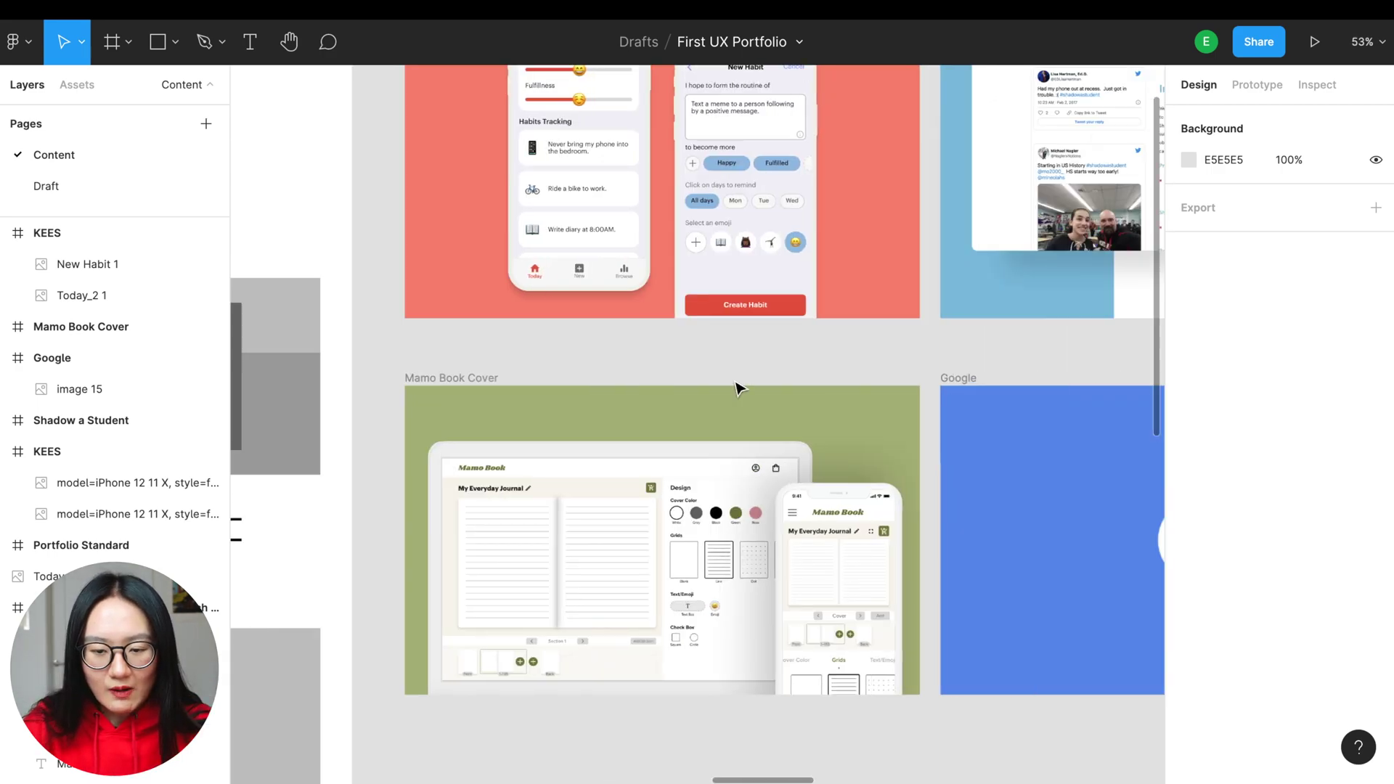
{"action": "scroll", "coordinate": [736, 386], "scroll_direction": "up", "scroll_amount": 5}
{"action": "scroll", "coordinate": [419, 424], "scroll_direction": "up", "scroll_amount": 2}
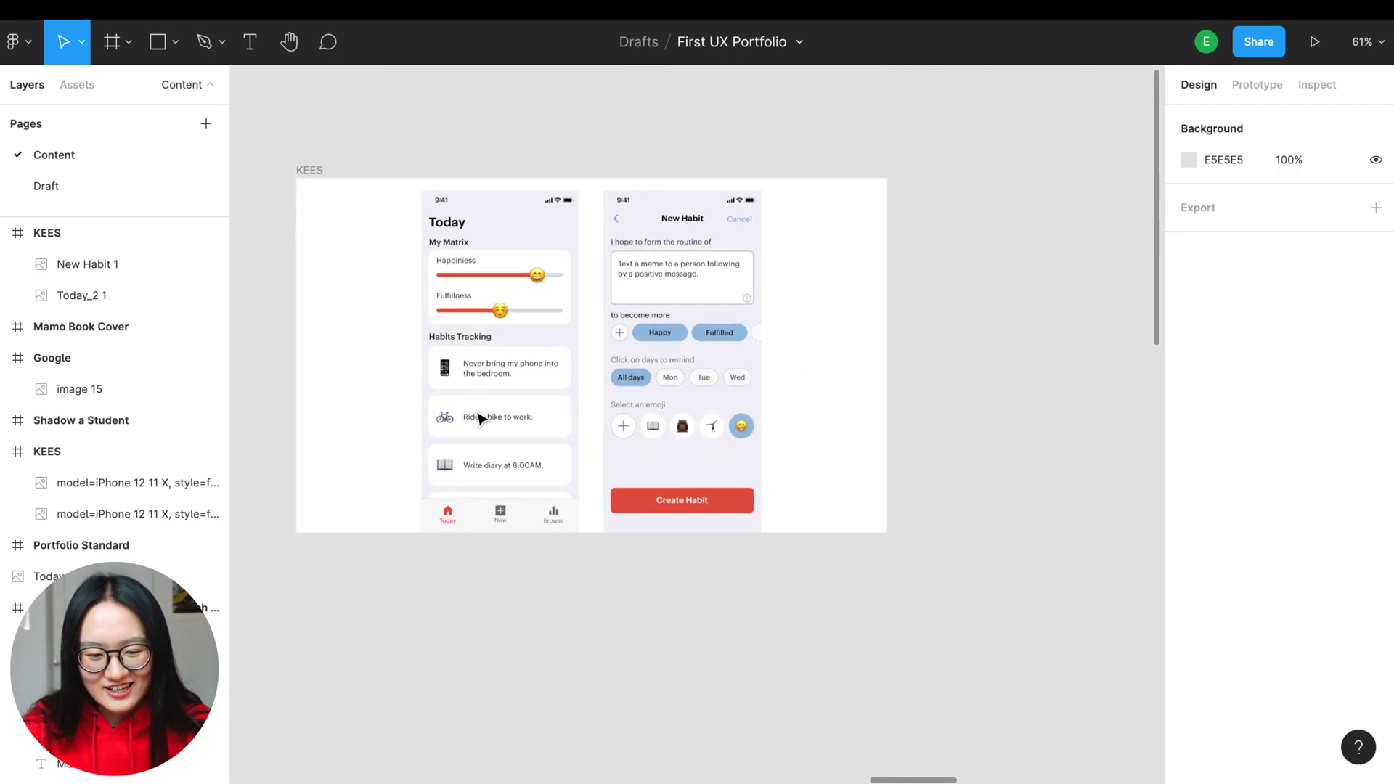
{"action": "left_click", "coordinate": [472, 435]}
{"action": "left_click", "coordinate": [694, 330], "text": "shift"}
{"action": "left_click_drag", "start_coordinate": [693, 330], "coordinate": [691, 367]}
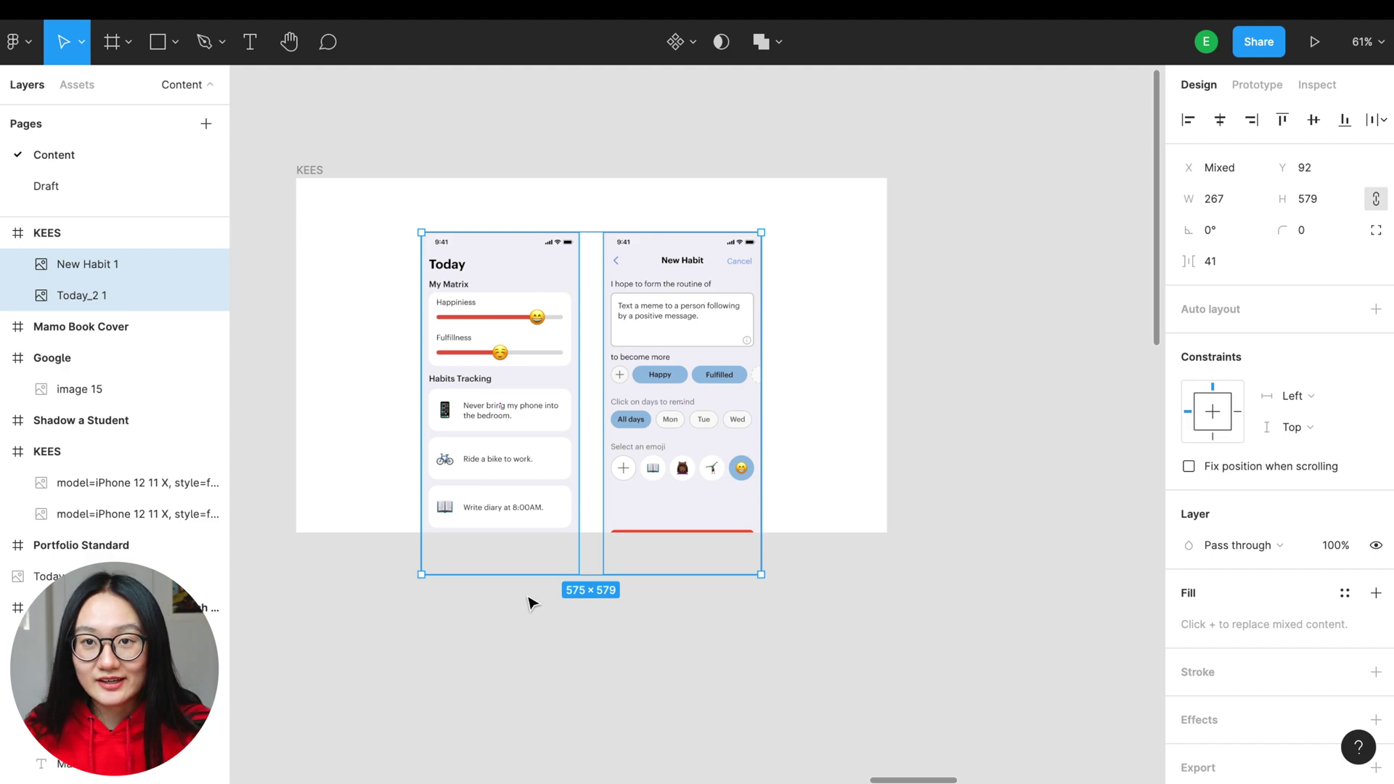
{"action": "left_click", "coordinate": [634, 450]}
{"action": "left_click_drag", "start_coordinate": [633, 450], "coordinate": [634, 423]}
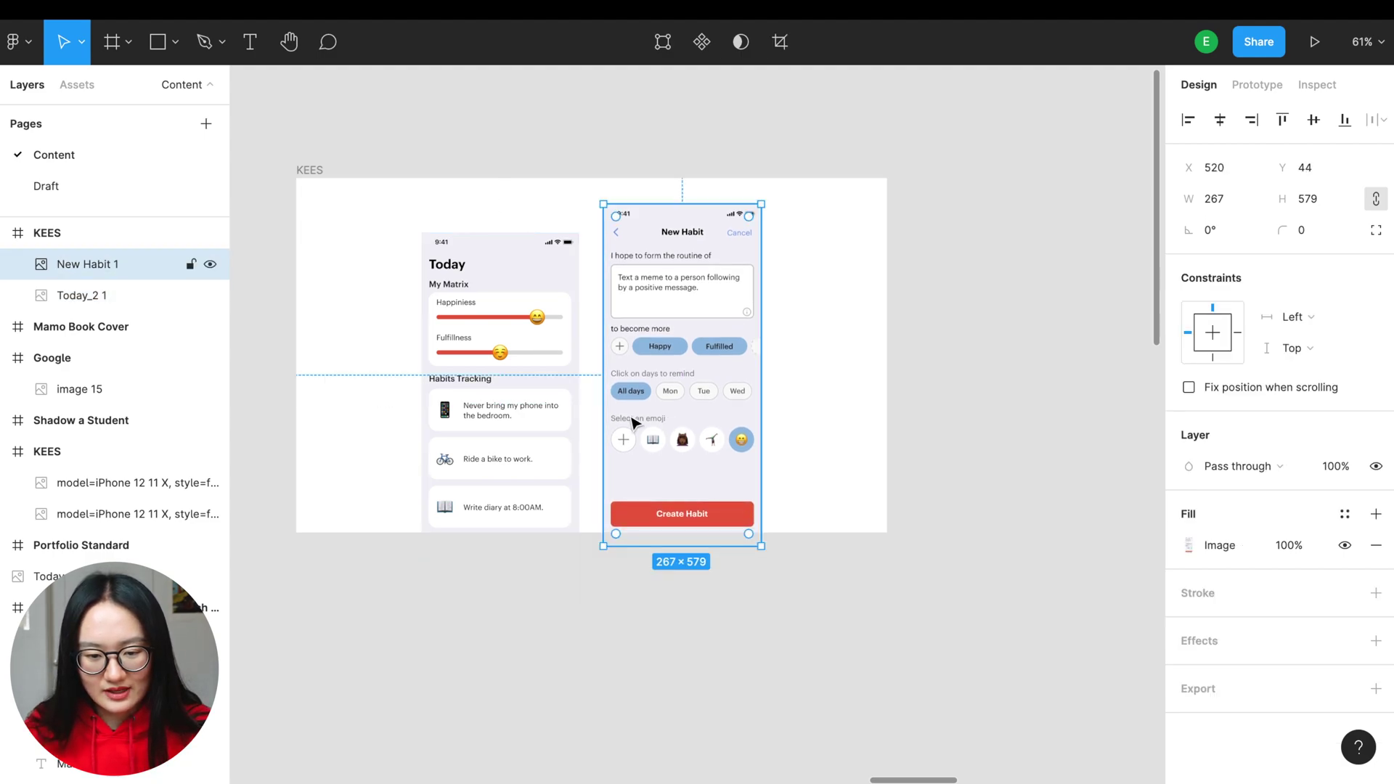
{"action": "left_click", "coordinate": [491, 413]}
{"action": "left_click_drag", "start_coordinate": [492, 413], "coordinate": [491, 356]}
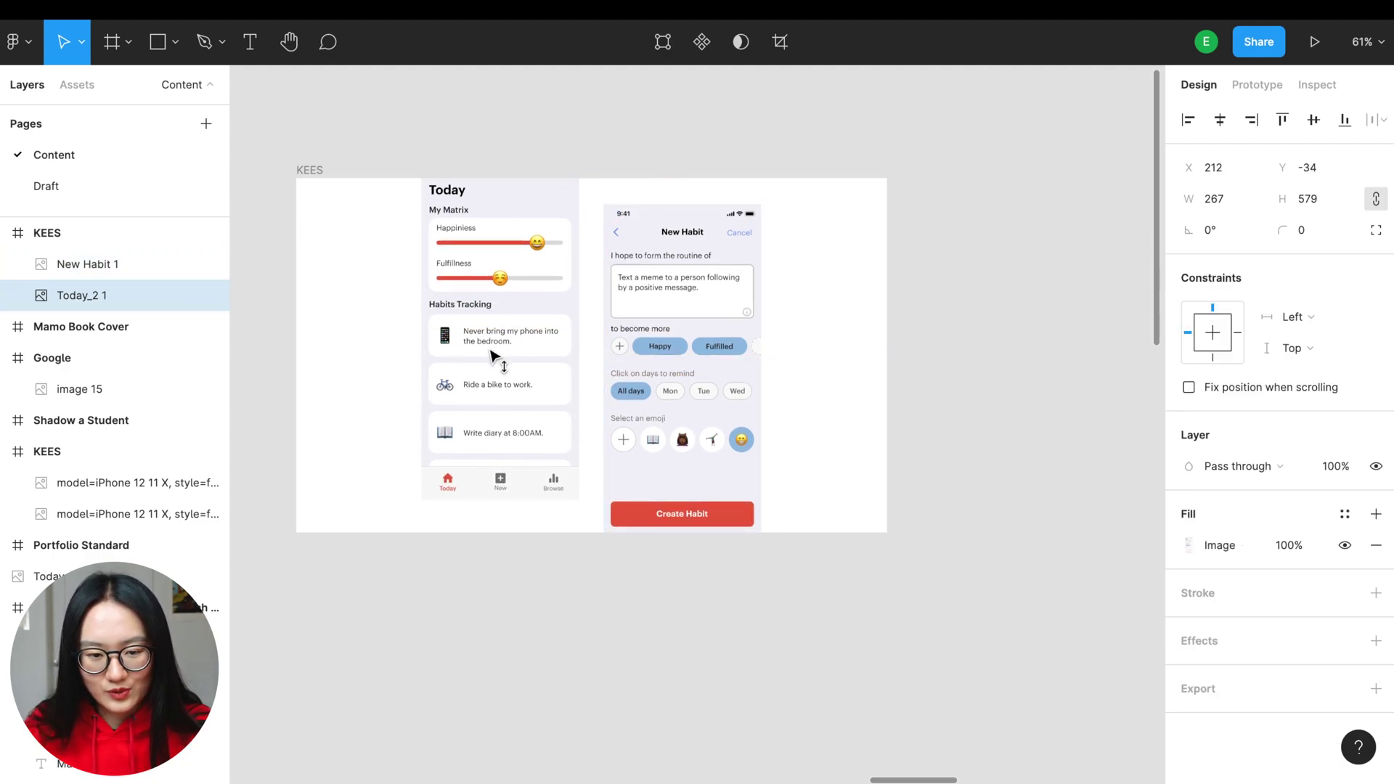
{"action": "left_click", "coordinate": [817, 405]}
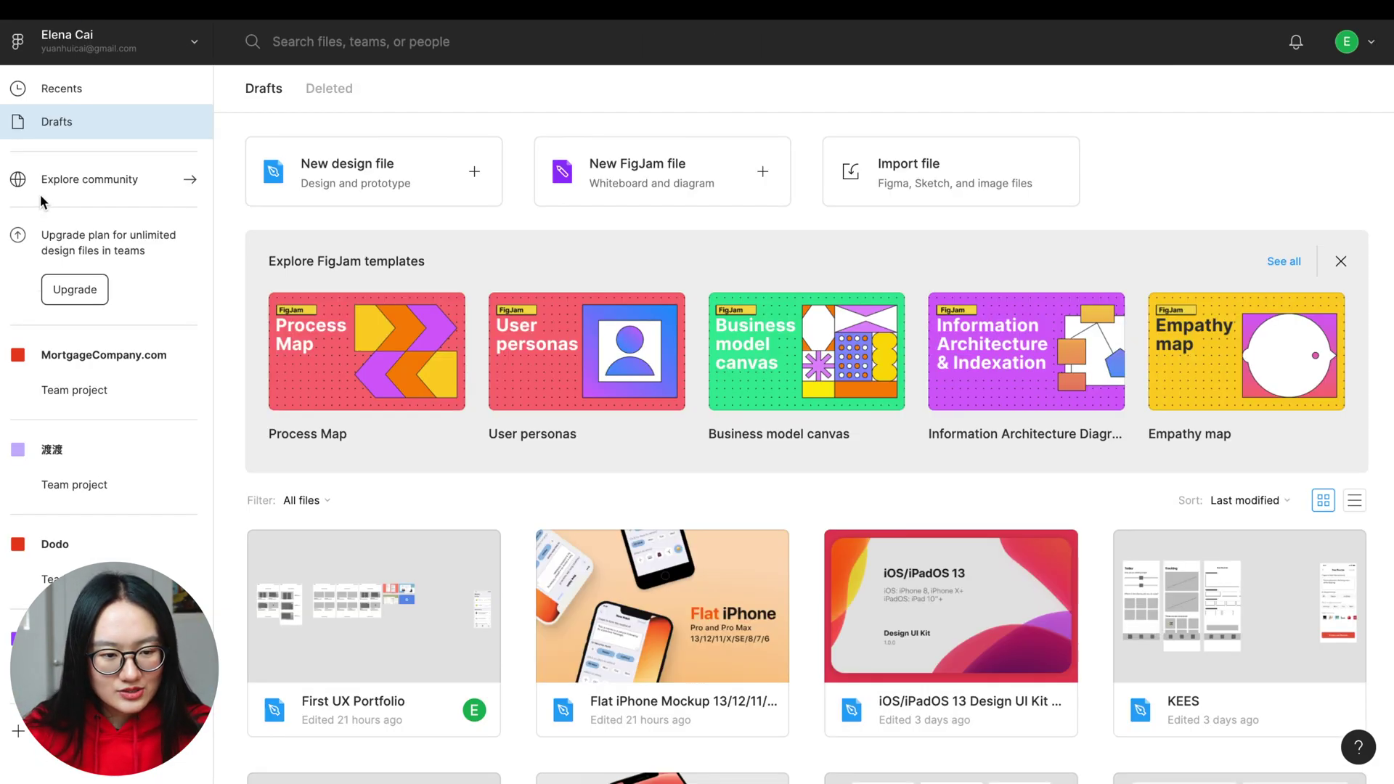
Search the Figma Community for "iphone mockup" and duplicate the Flat iPhone Mockup 13/12/11/X/SE/8/7/6 file
{"action": "left_click", "coordinate": [55, 184]}
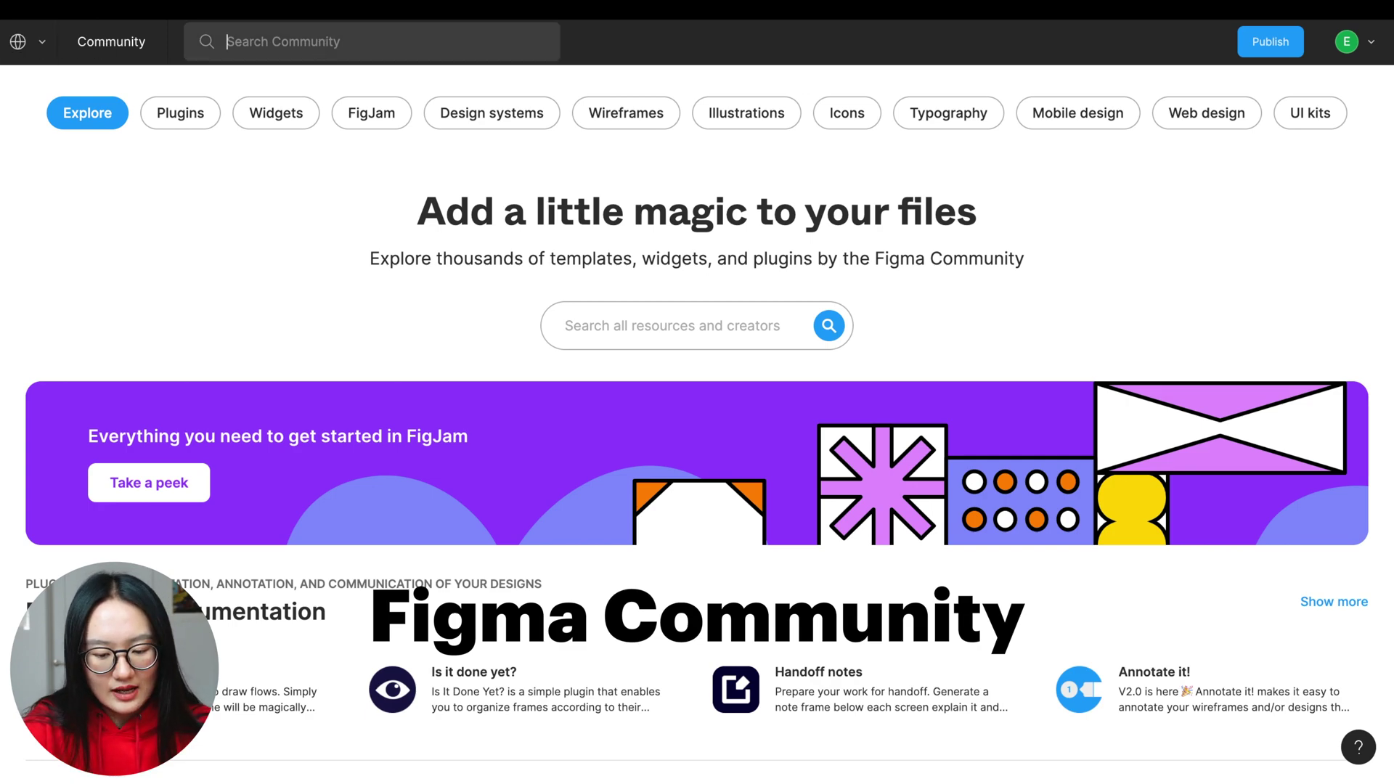
{"action": "type", "text": "iphone mockup"}
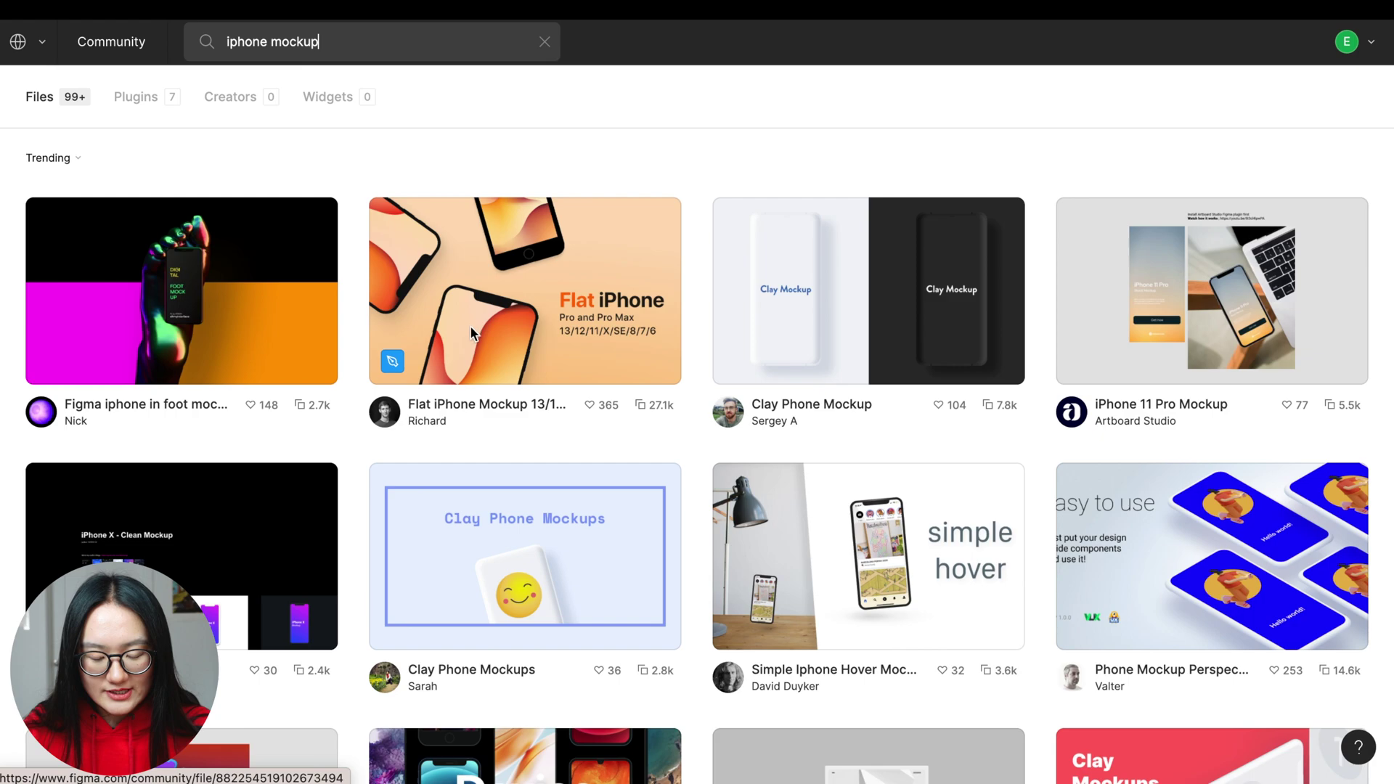
{"action": "left_click", "coordinate": [547, 299]}
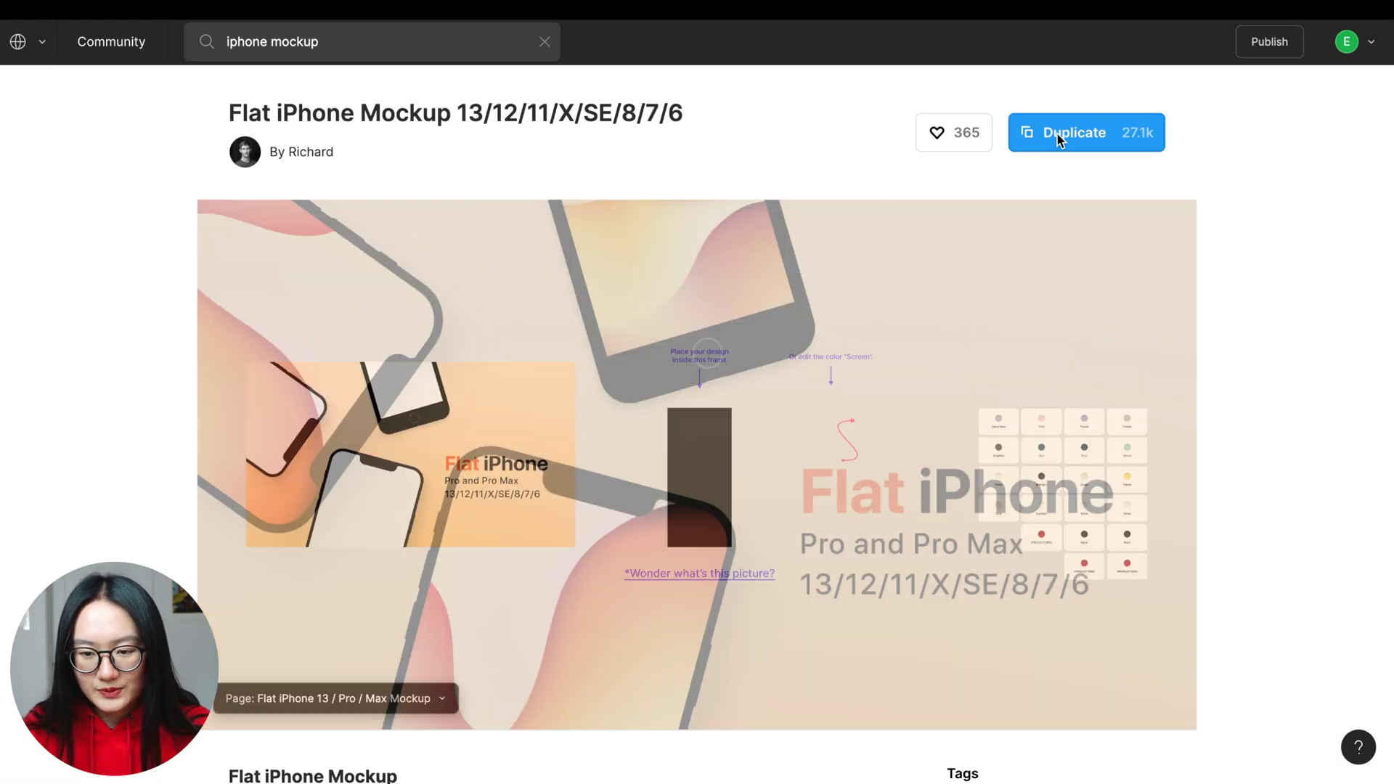
{"action": "left_click", "coordinate": [1056, 132]}
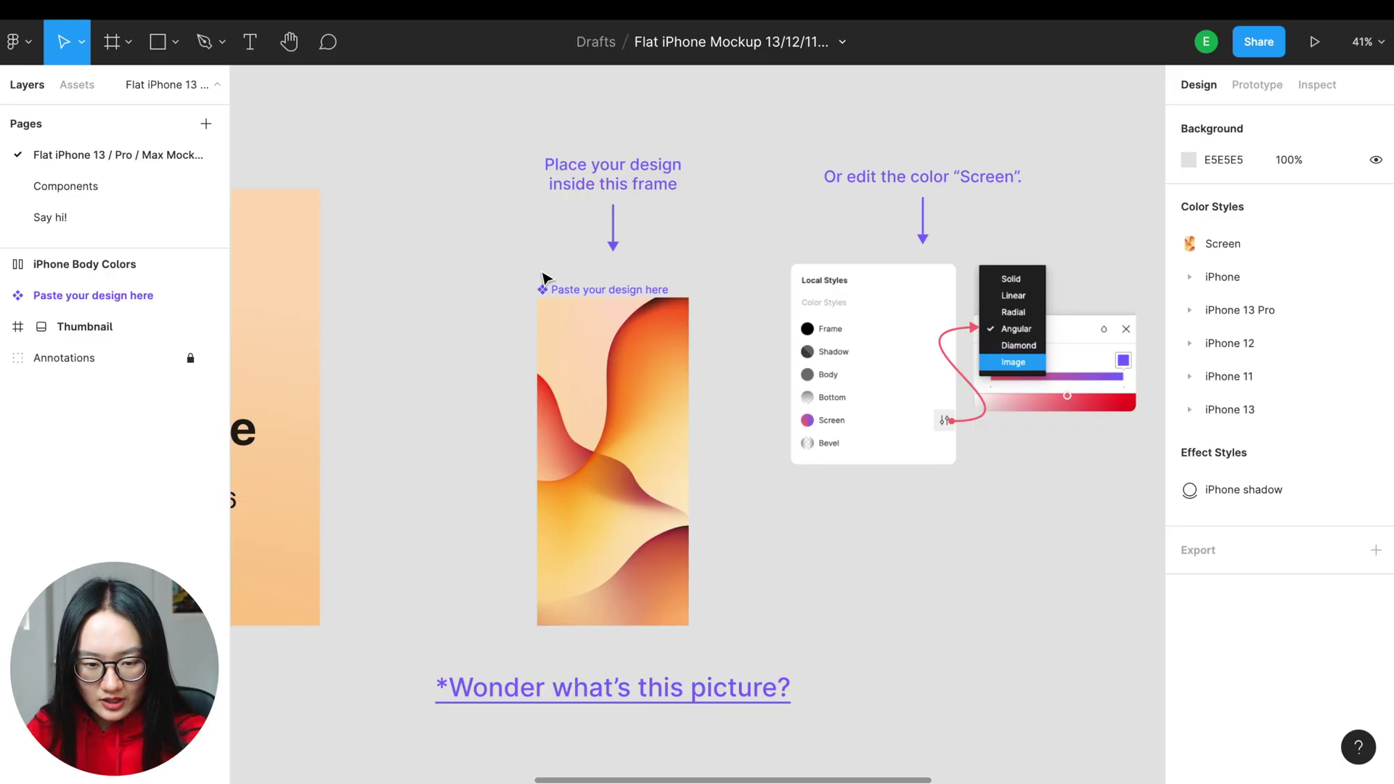
Paste the Today screenshot into the "Paste your design here" component and scale it to fill the 375 × 812 frame
{"action": "left_click", "coordinate": [565, 291]}
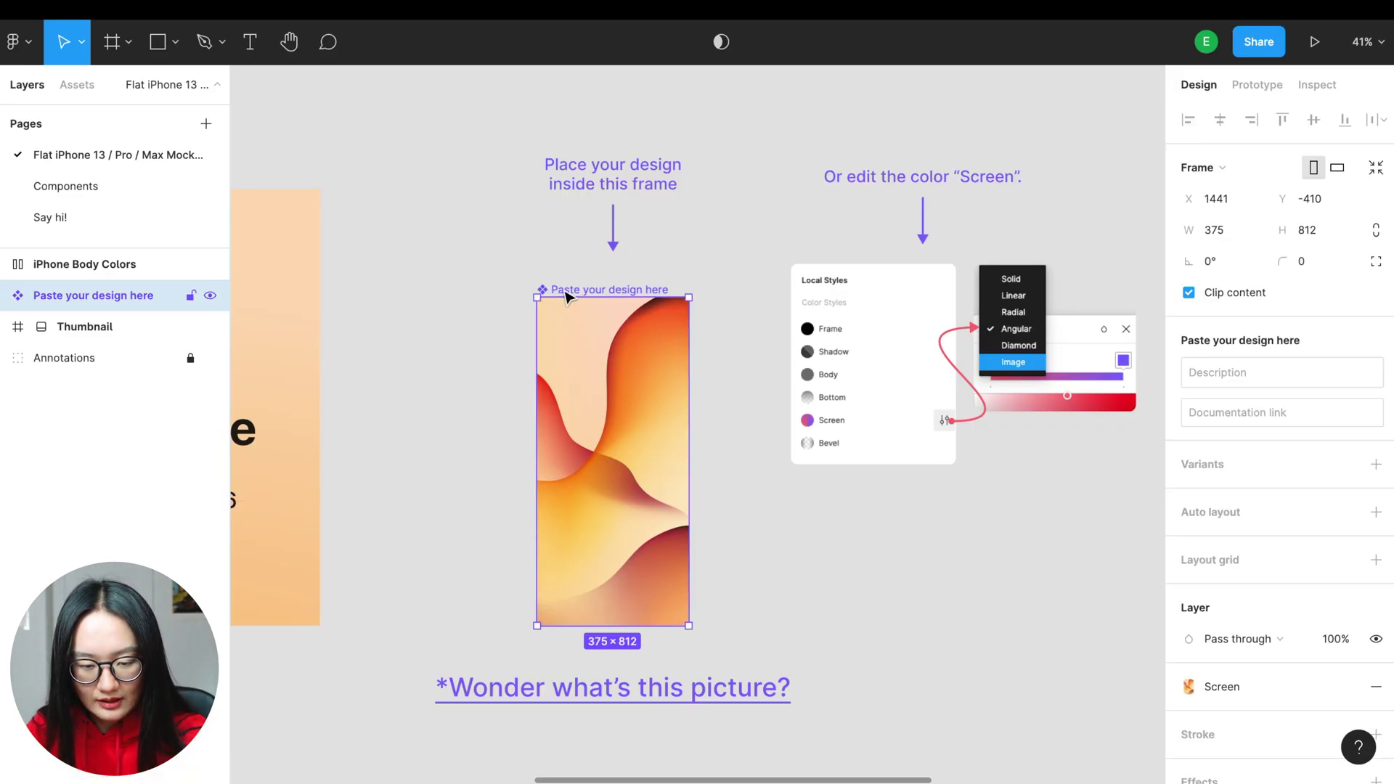
{"action": "key", "text": "ctrl+v"}
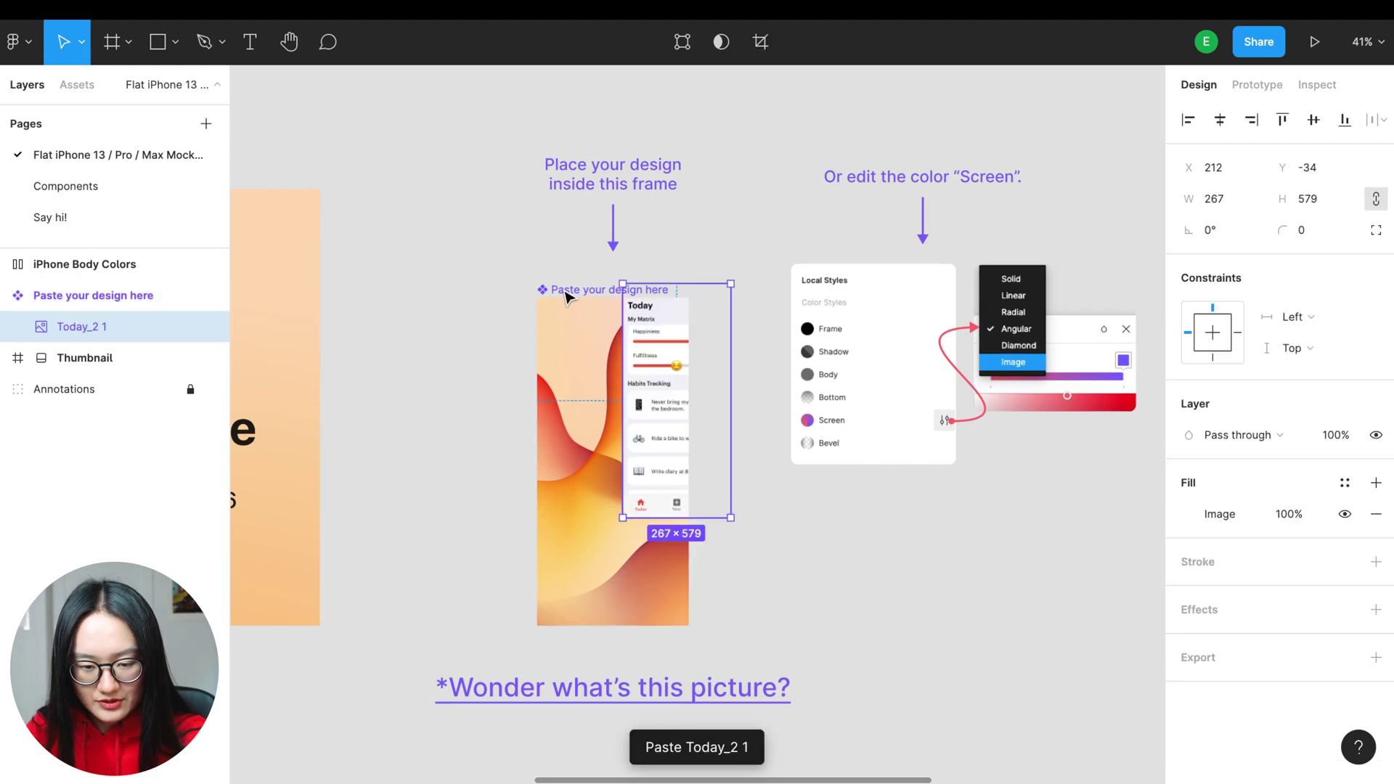
{"action": "left_click_drag", "start_coordinate": [620, 401], "coordinate": [577, 377]}
{"action": "left_click_drag", "start_coordinate": [644, 529], "coordinate": [689, 626]}
{"action": "left_click", "coordinate": [731, 580]}
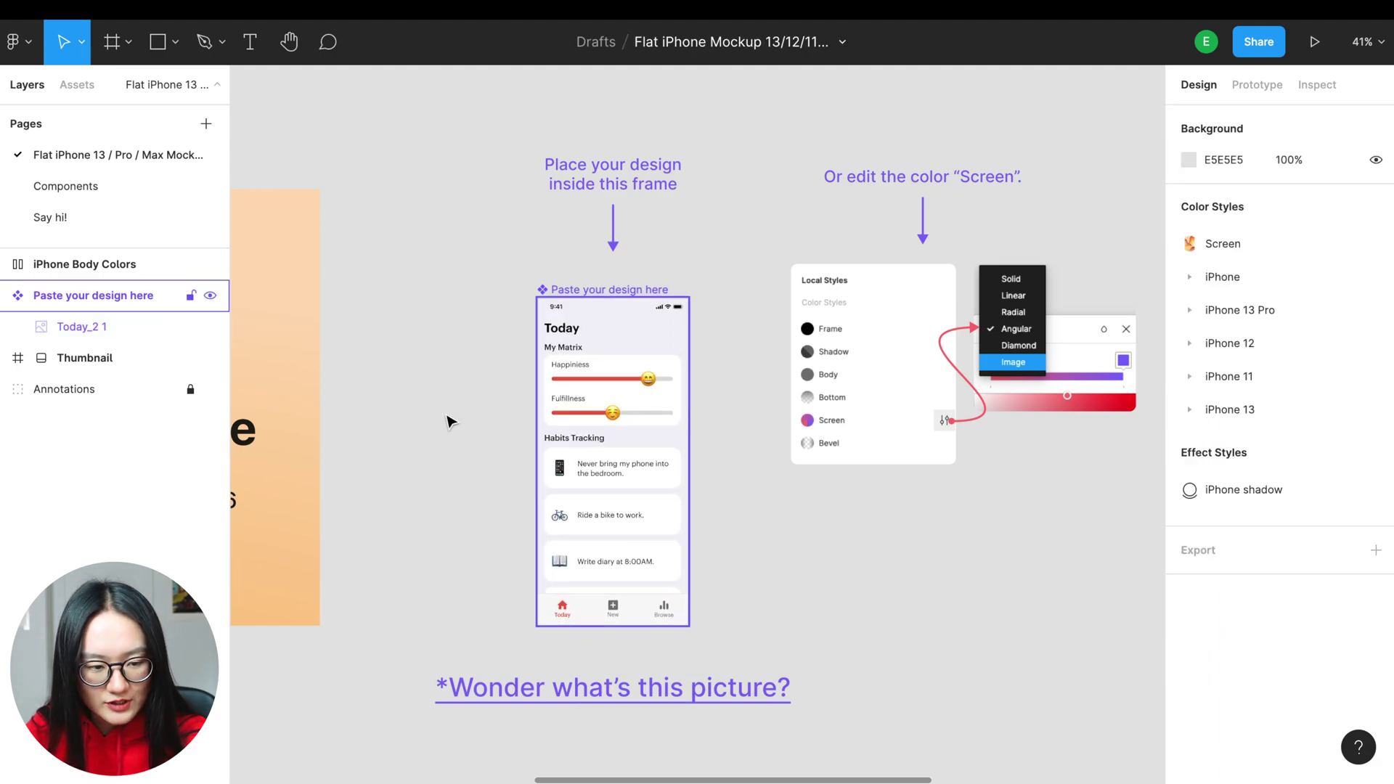
On the Components page, set the Body fill of the "iPhone 12 11 X, fill" variant to FFFFFF
{"action": "left_click", "coordinate": [86, 185]}
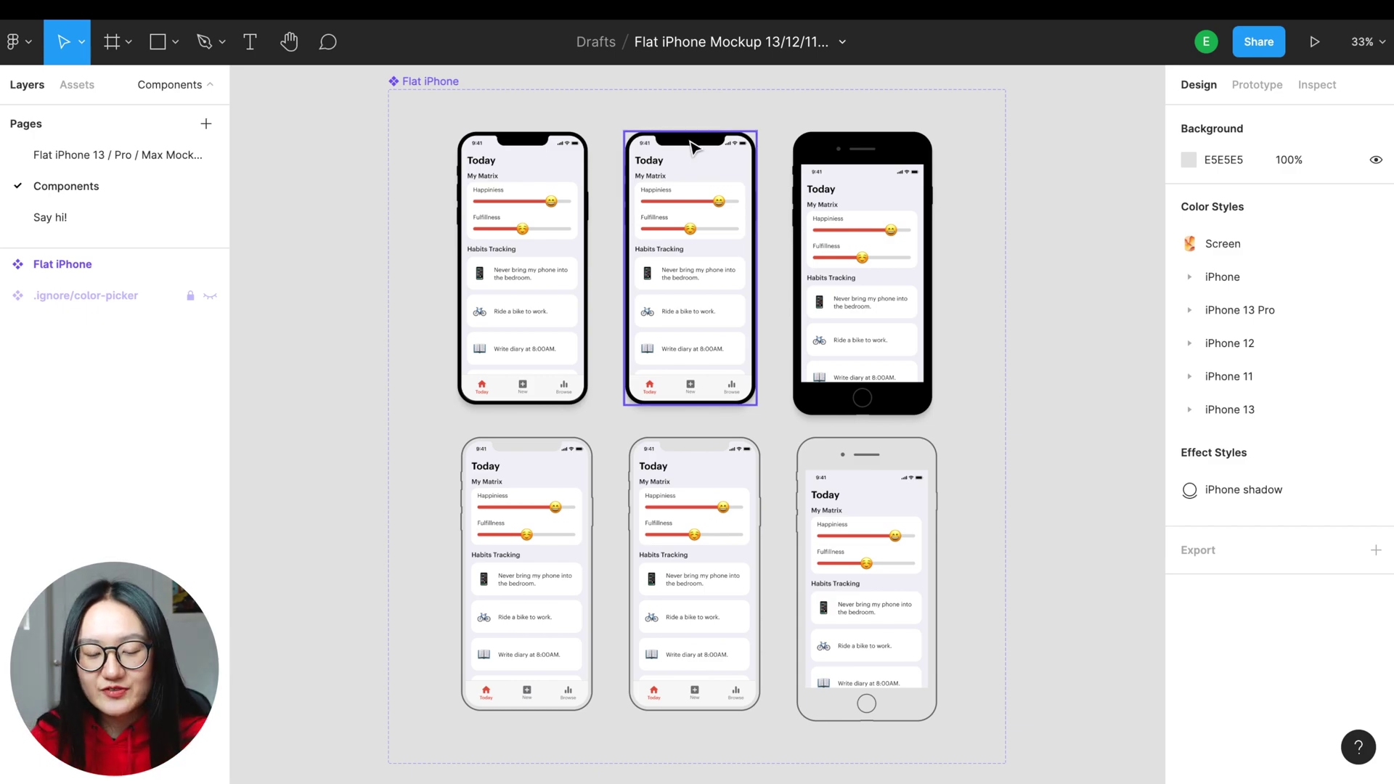
{"action": "scroll", "coordinate": [690, 145], "scroll_direction": "up", "scroll_amount": 5}
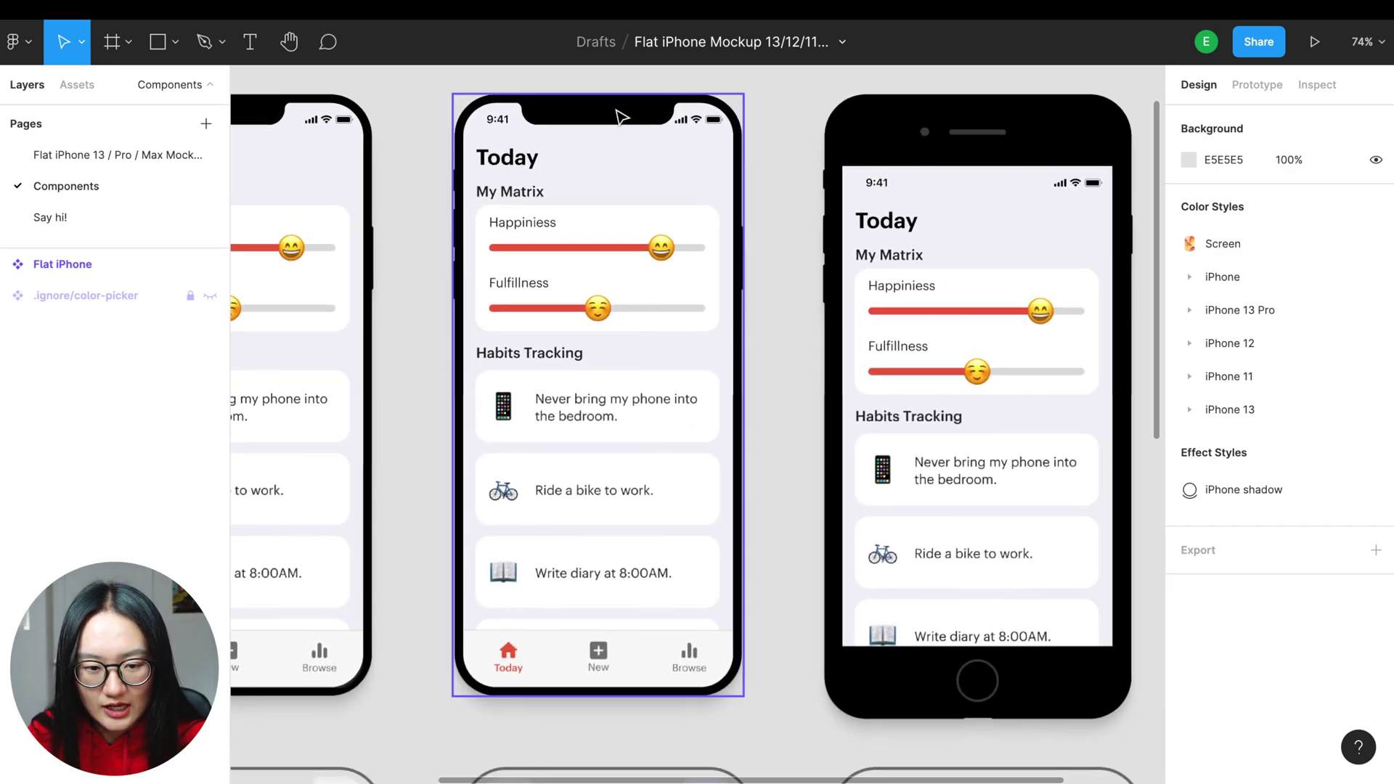
{"action": "left_click", "coordinate": [618, 113]}
{"action": "left_click", "coordinate": [116, 514]}
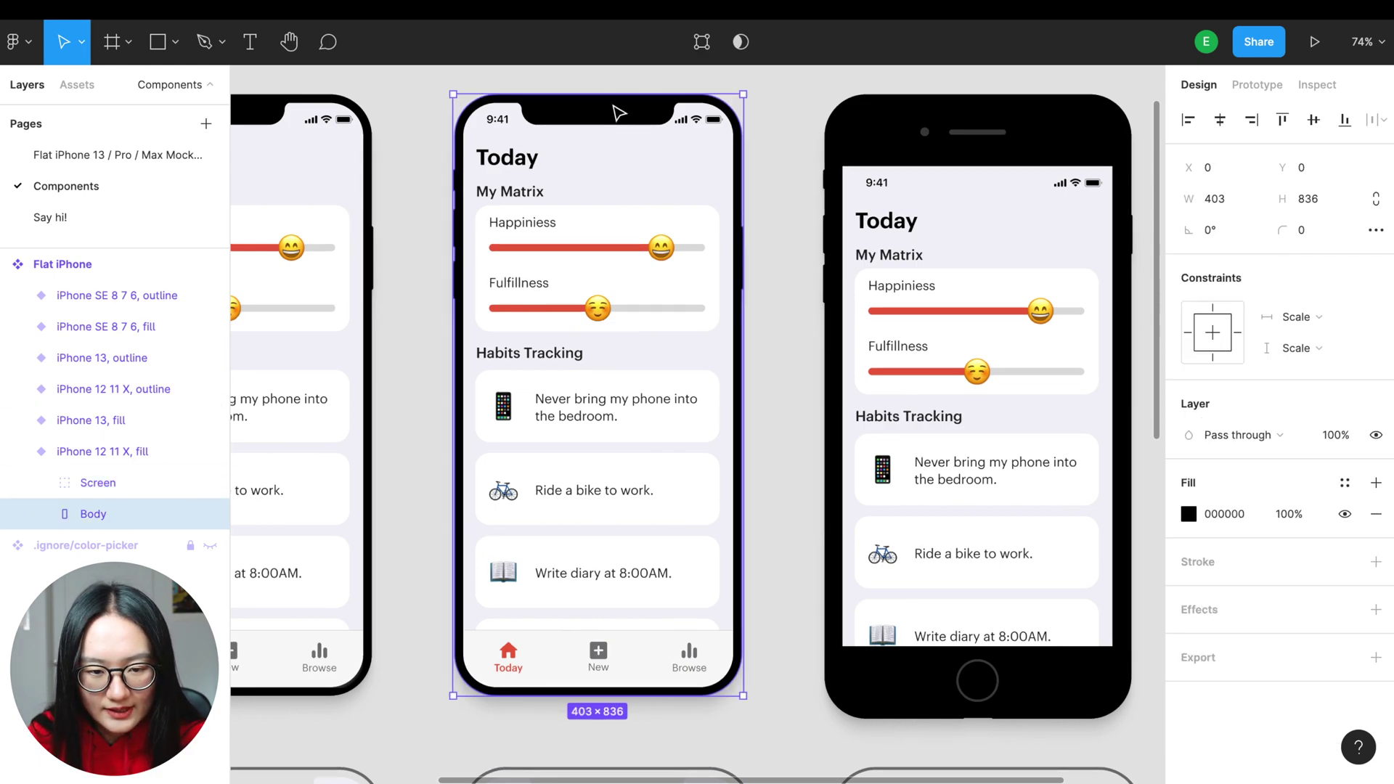
{"action": "left_click", "coordinate": [1188, 513]}
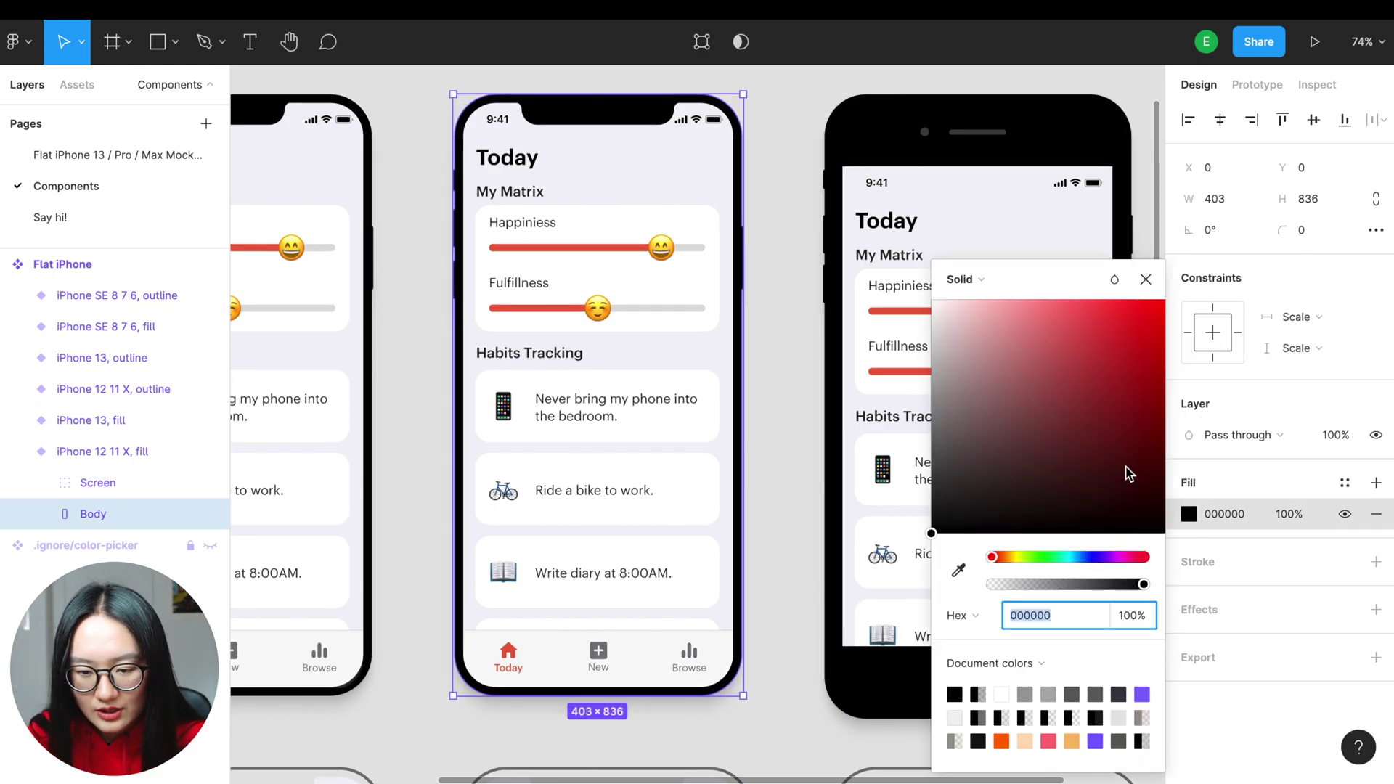
{"action": "type", "text": "FFFFFF"}
{"action": "key", "text": "Return"}
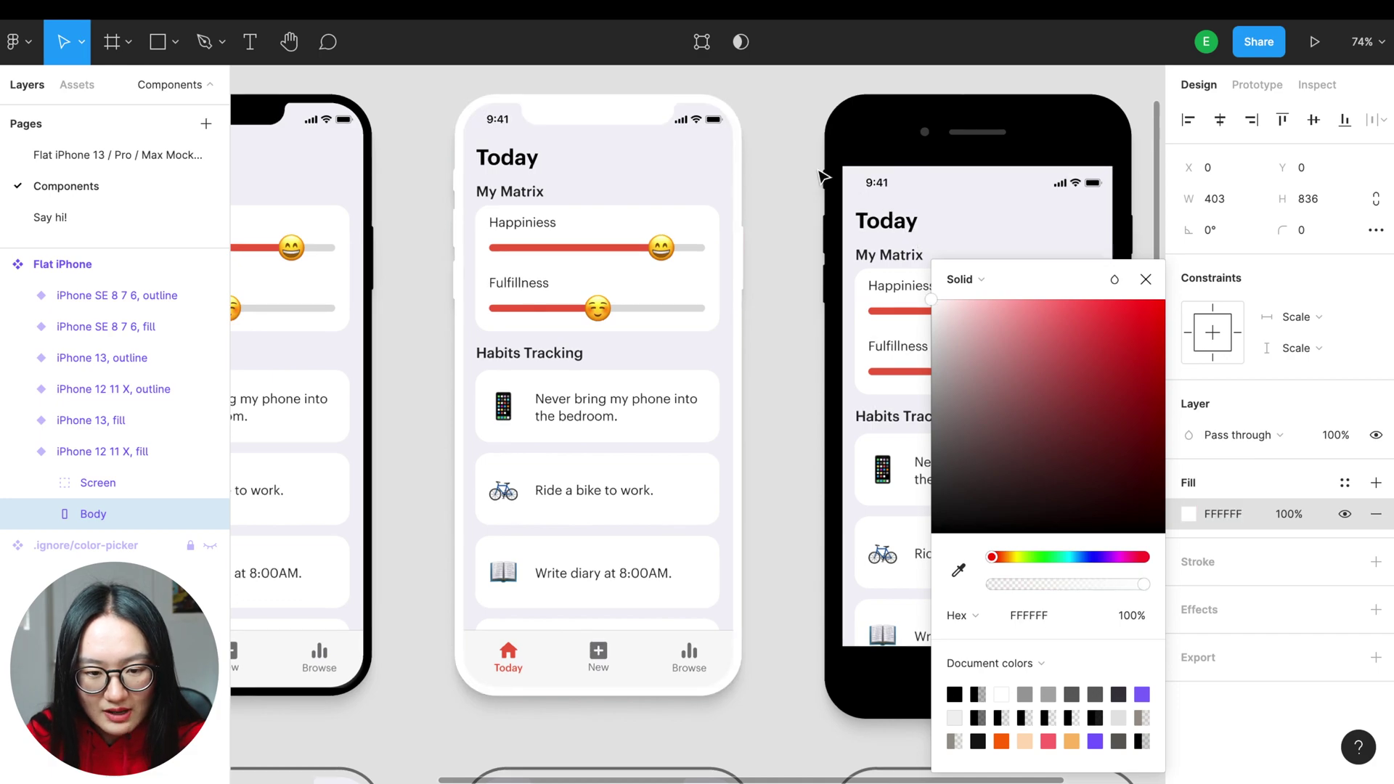
{"action": "left_click", "coordinate": [1145, 279]}
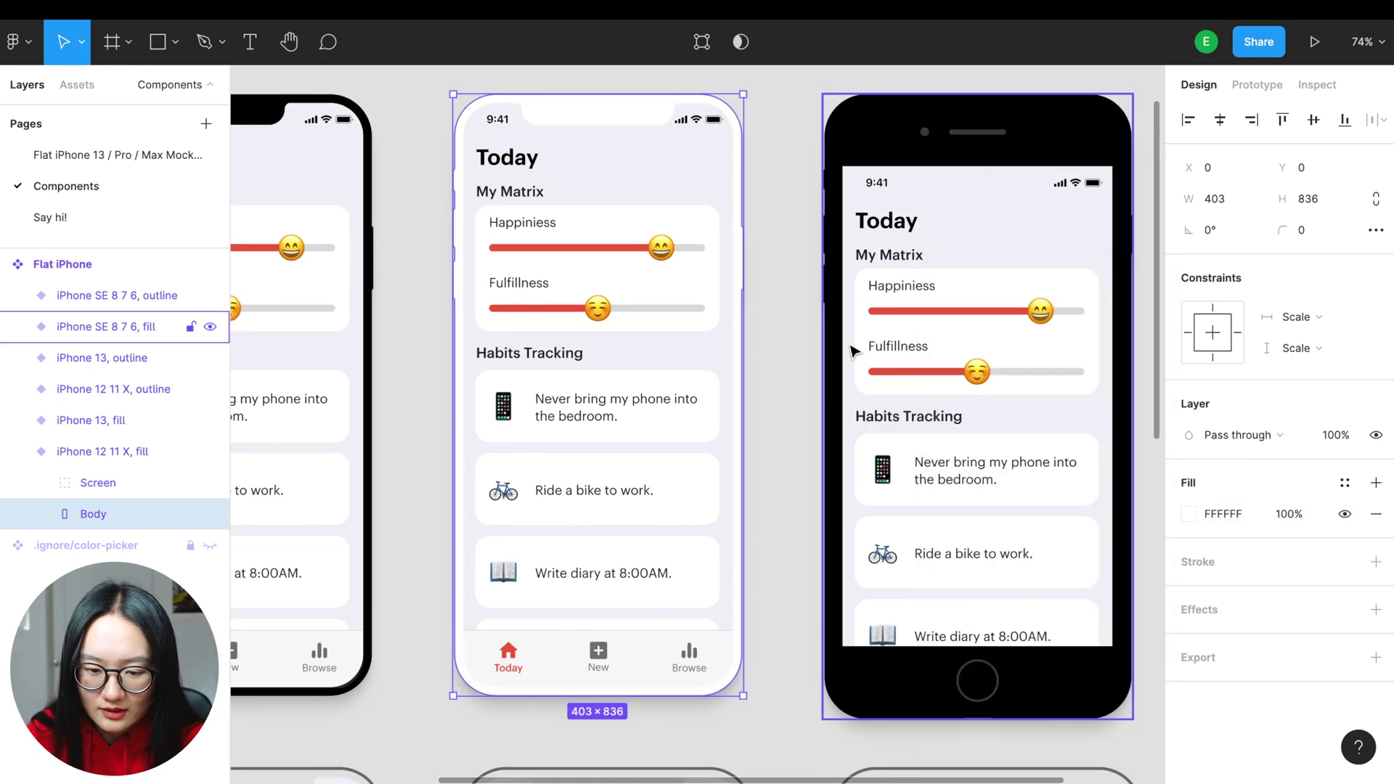
Add an export setting to the whole "iPhone 12 11 X, fill" mockup and export it as a JPG
{"action": "scroll", "coordinate": [851, 352], "scroll_direction": "down", "scroll_amount": 3}
{"action": "left_click", "coordinate": [804, 287]}
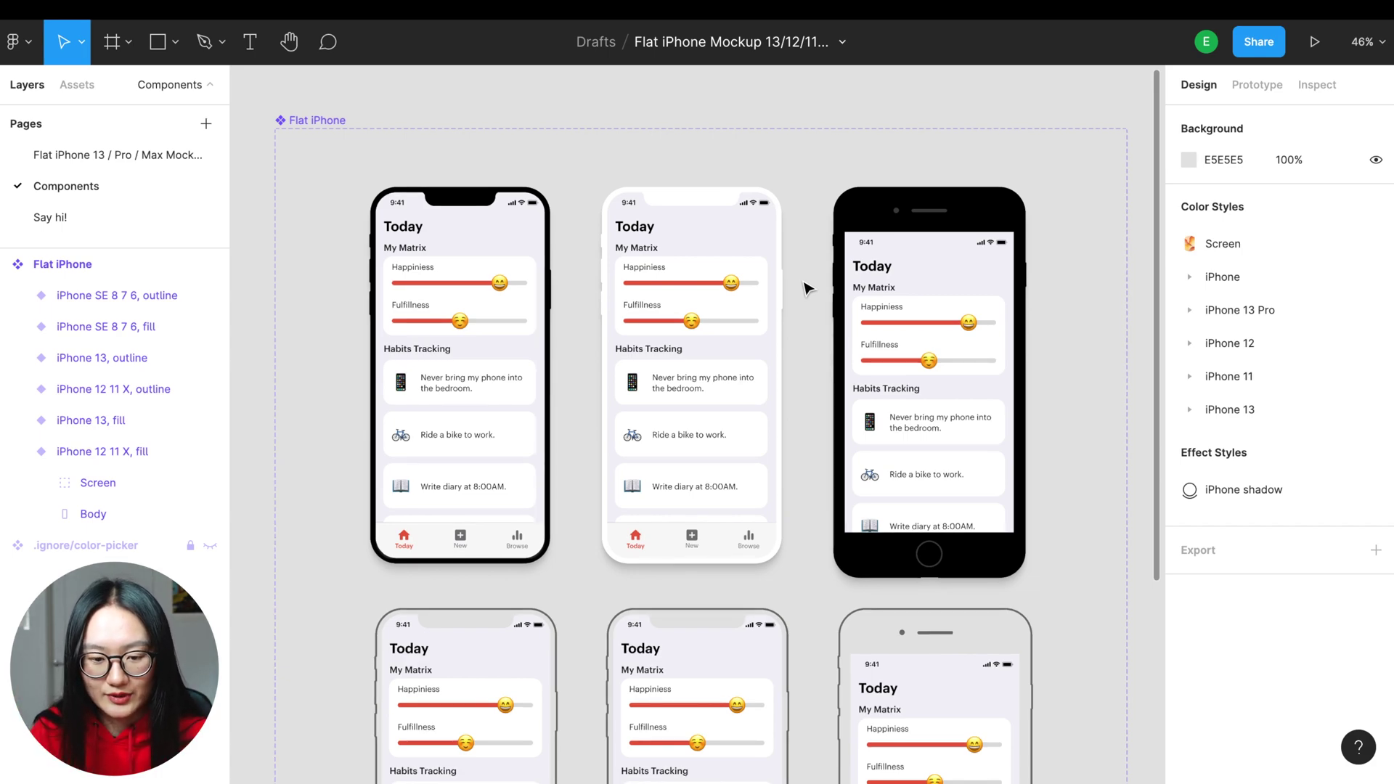
{"action": "left_click", "coordinate": [739, 303]}
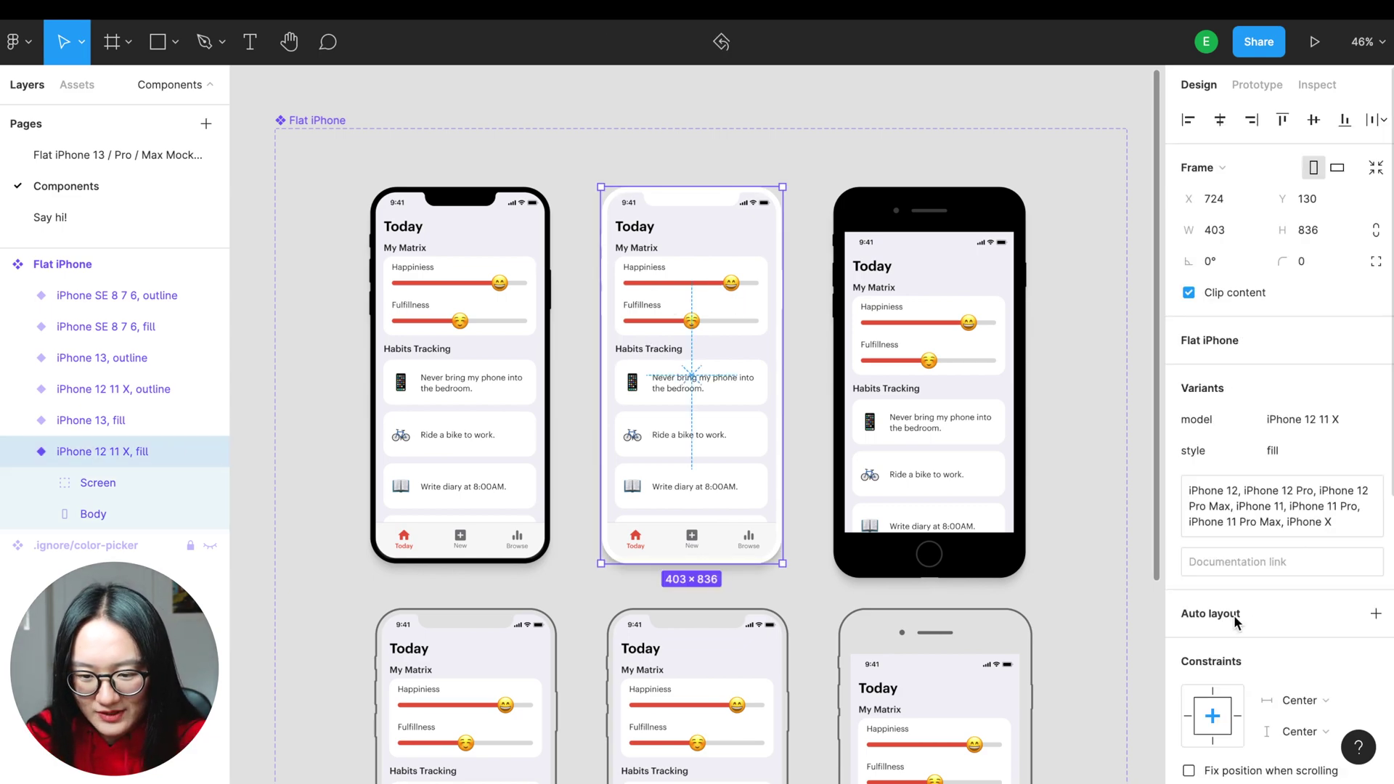
{"action": "scroll", "coordinate": [1235, 585], "scroll_direction": "down", "scroll_amount": 5}
{"action": "scroll", "coordinate": [1235, 585], "scroll_direction": "down", "scroll_amount": 3}
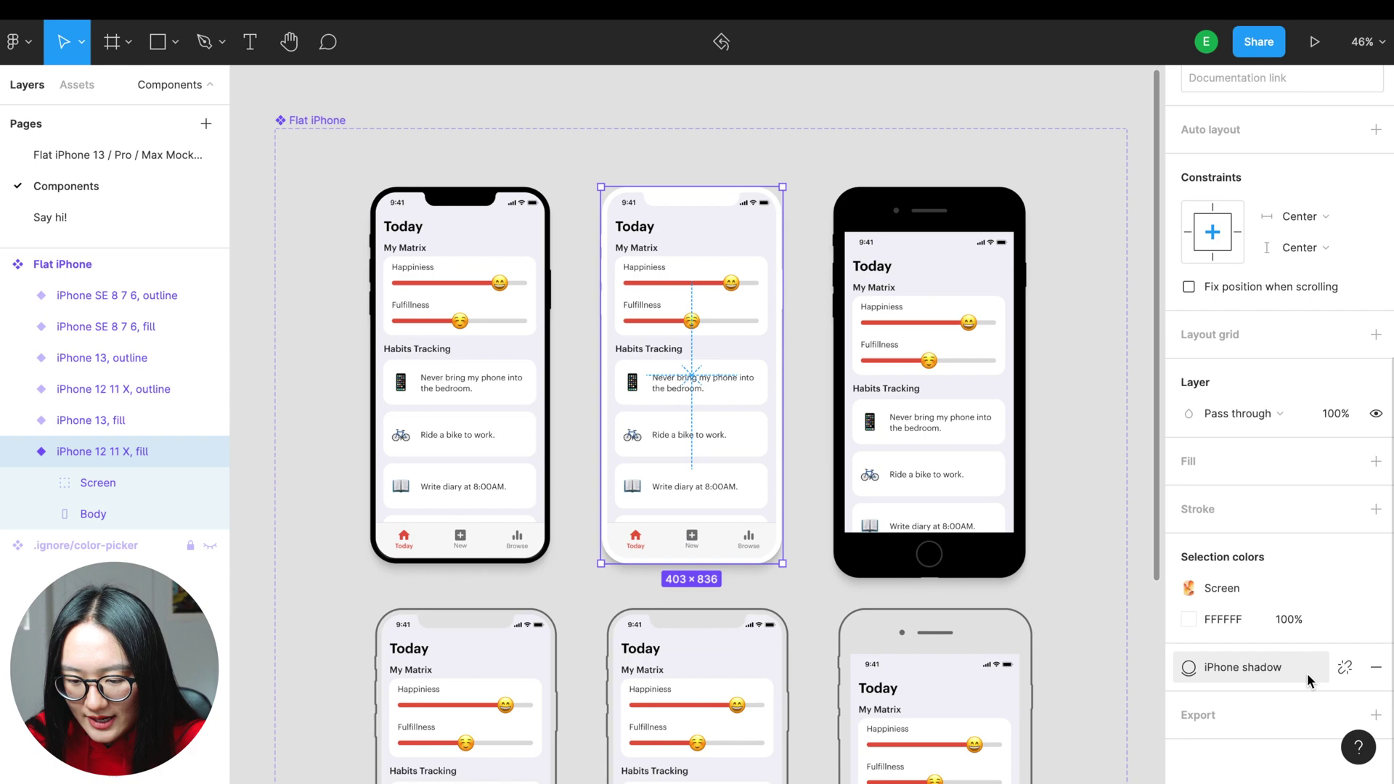
{"action": "left_click", "coordinate": [1372, 714]}
{"action": "scroll", "coordinate": [1291, 672], "scroll_direction": "down", "scroll_amount": 3}
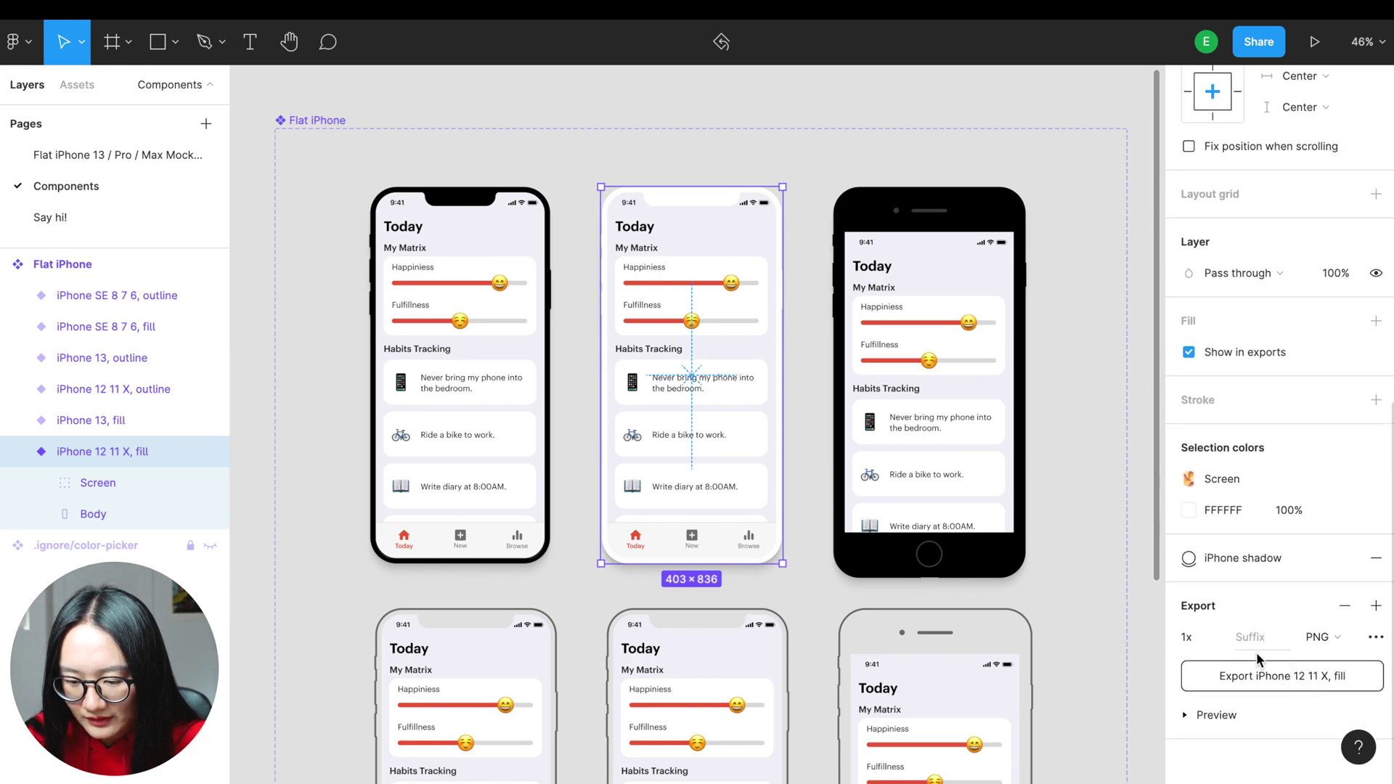
{"action": "left_click", "coordinate": [1316, 637]}
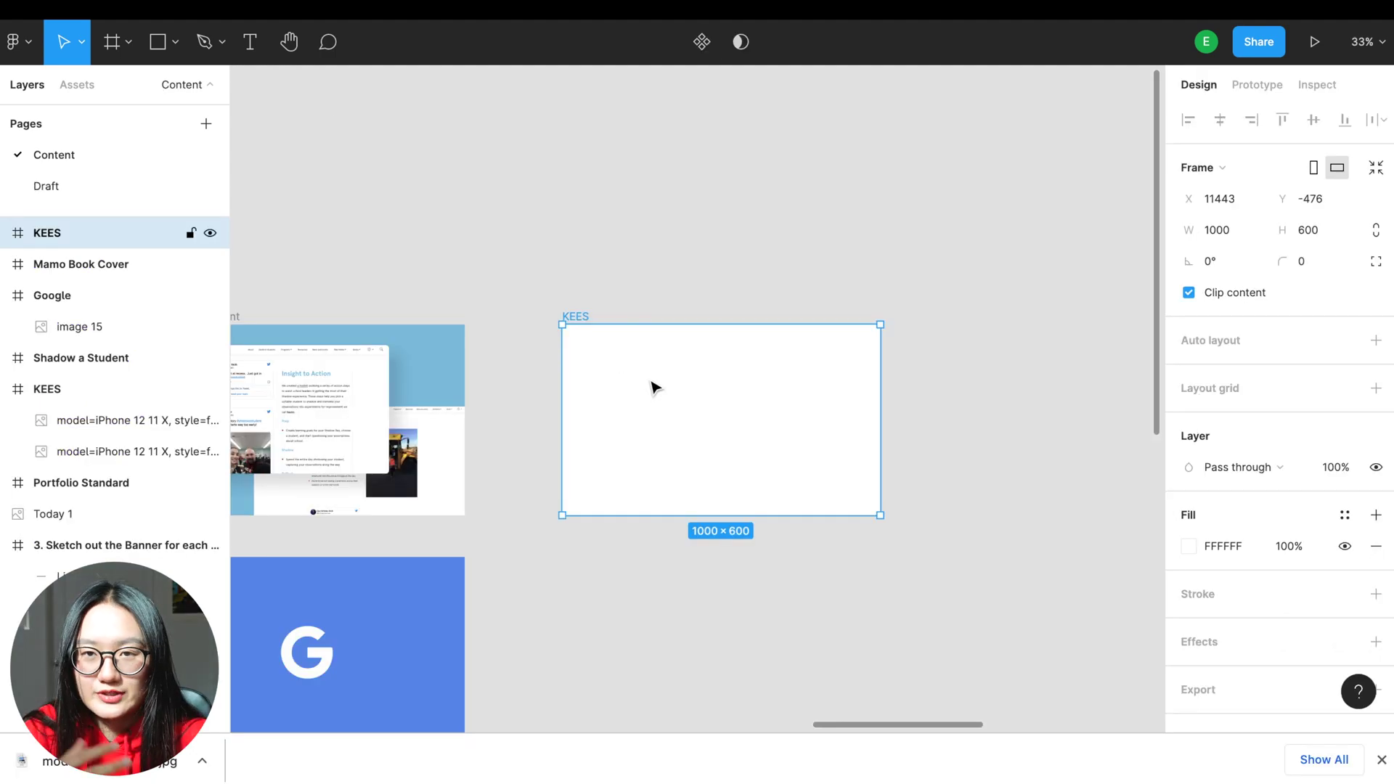
Paste the finished Today and New Habit phone mockups into the empty KEES frame of the First UX Portfolio file
{"action": "key", "text": "ctrl+v"}
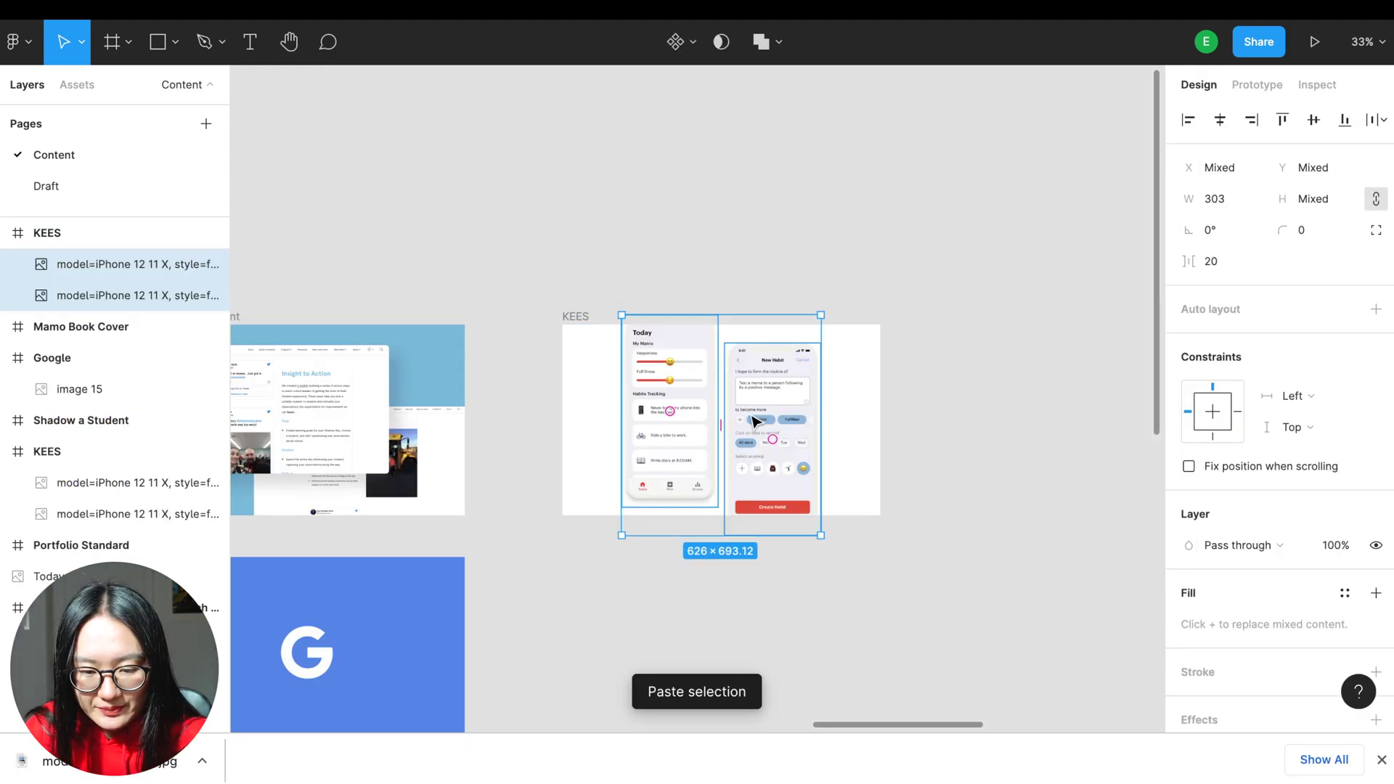
{"action": "scroll", "coordinate": [756, 414], "scroll_direction": "up", "scroll_amount": 3}
{"action": "left_click", "coordinate": [983, 436]}
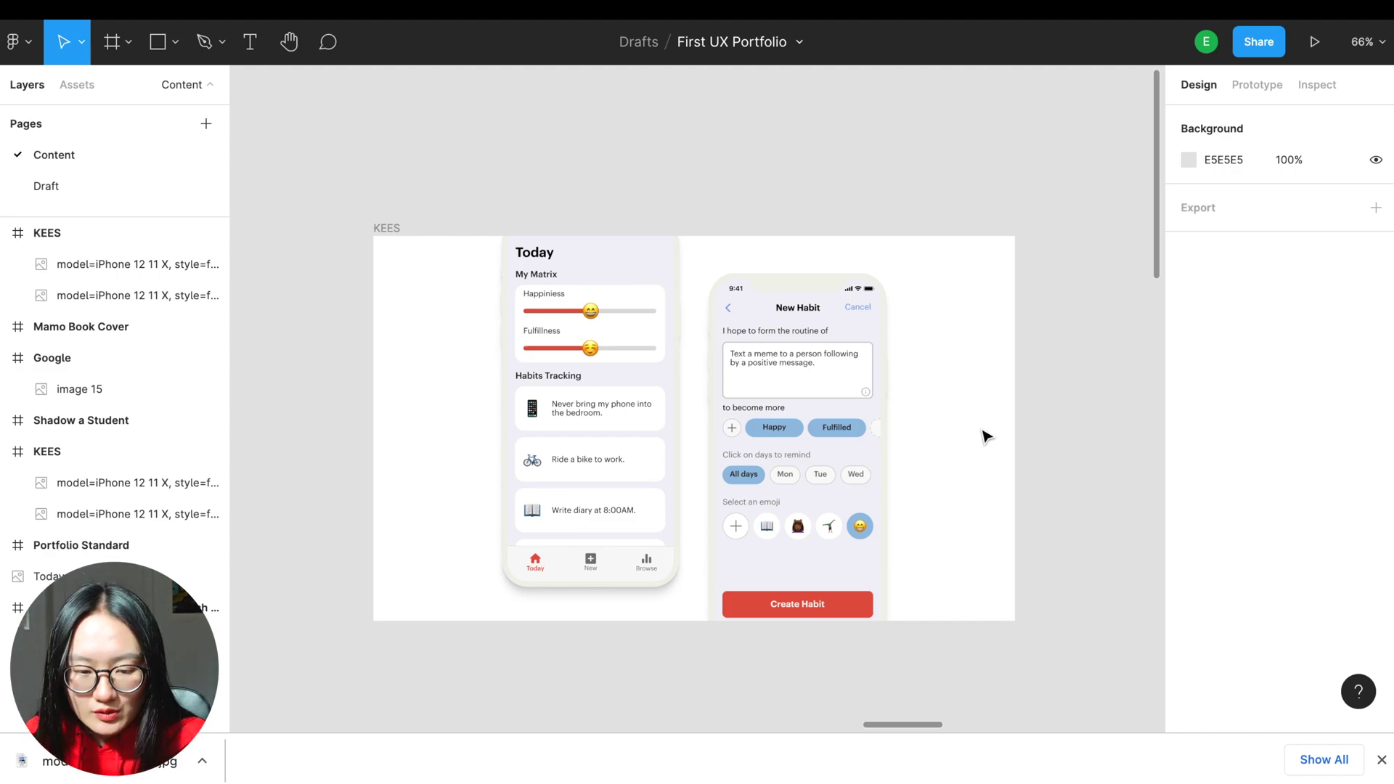
Fill the KEES frame with the red sampled from the Create Habit button, lightened to F18D77
{"action": "left_click", "coordinate": [400, 228]}
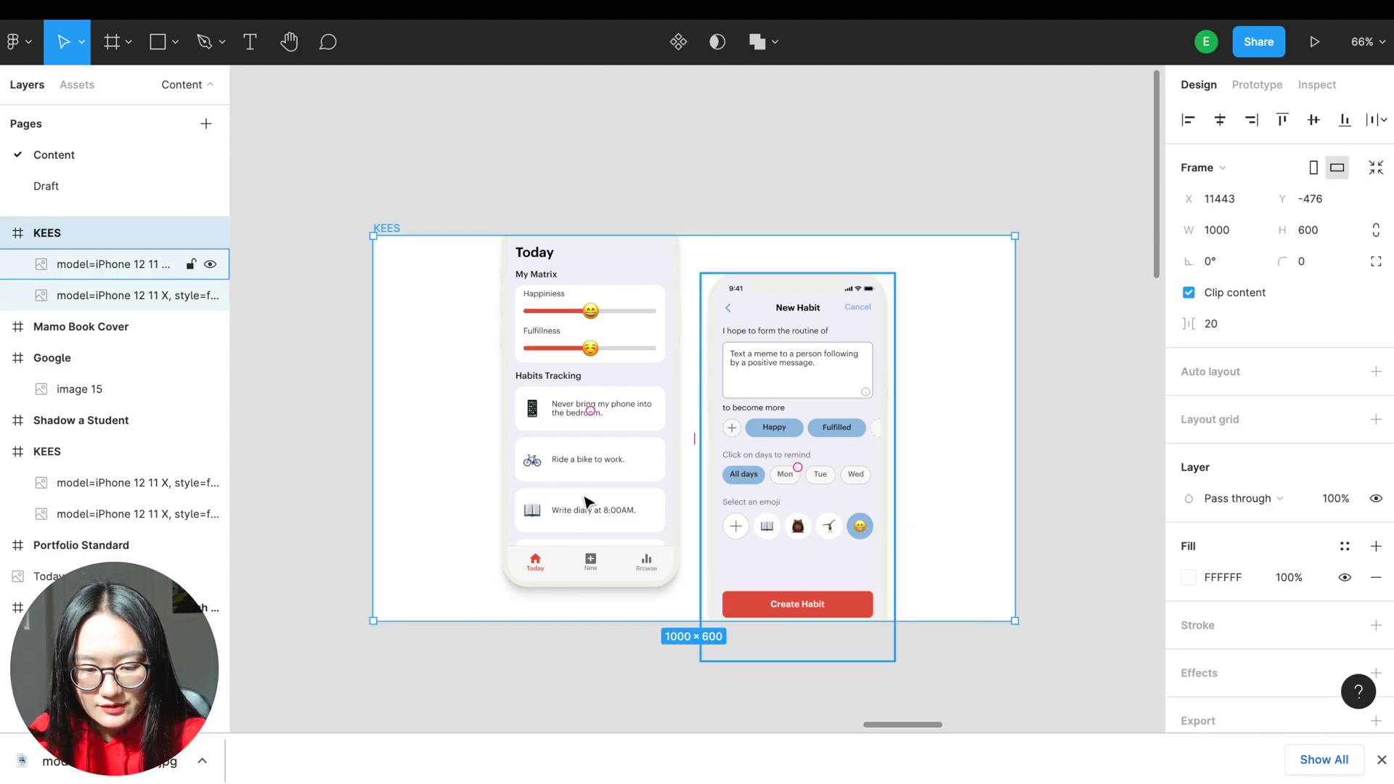
{"action": "scroll", "coordinate": [1287, 573], "scroll_direction": "down", "scroll_amount": 2}
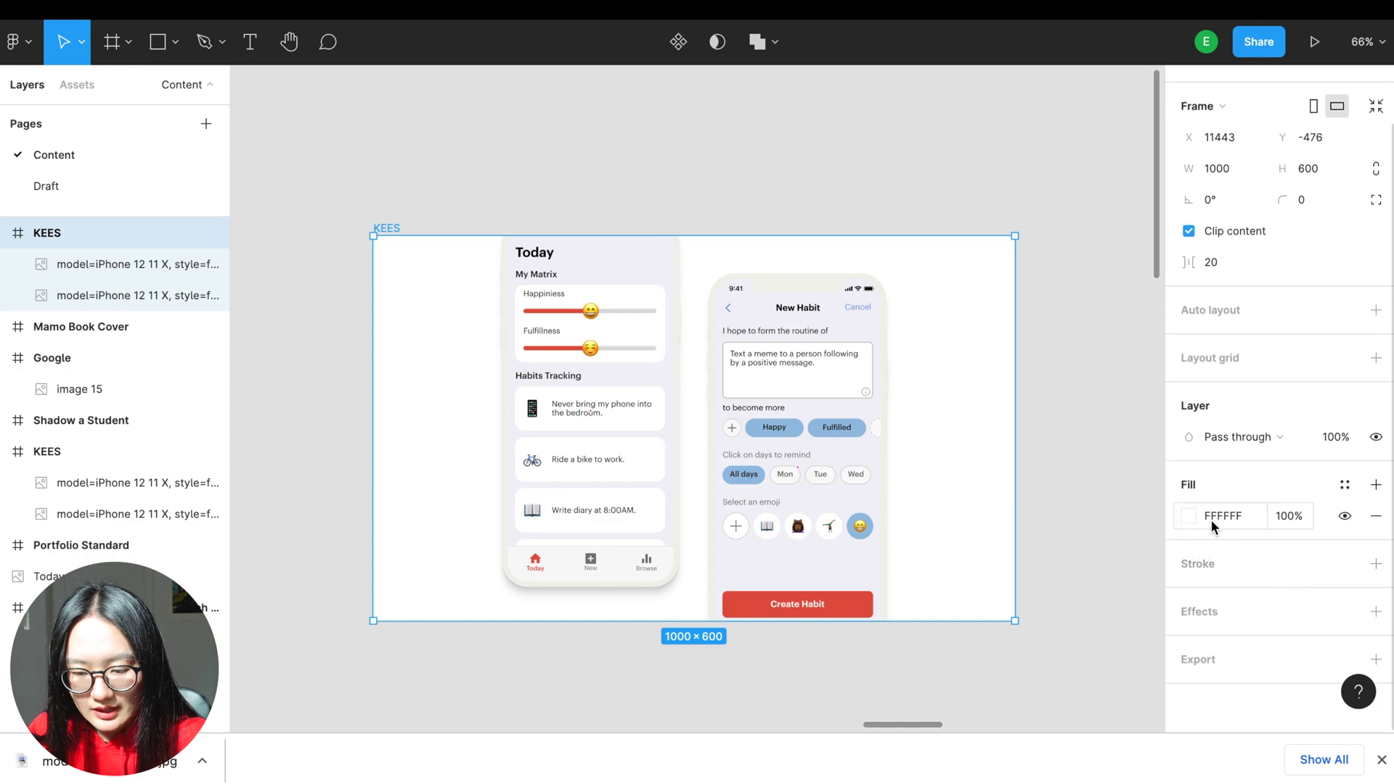
{"action": "left_click", "coordinate": [1188, 512]}
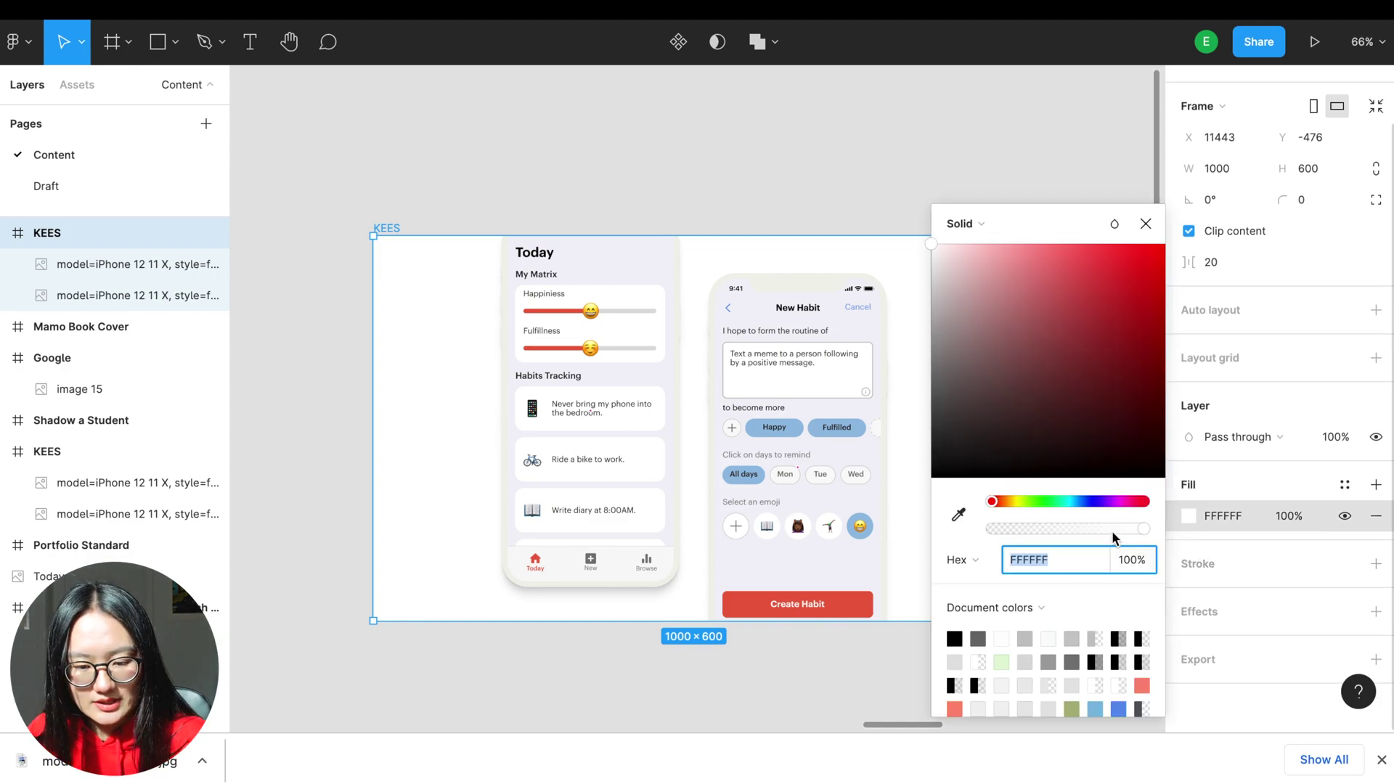
{"action": "left_click", "coordinate": [960, 517]}
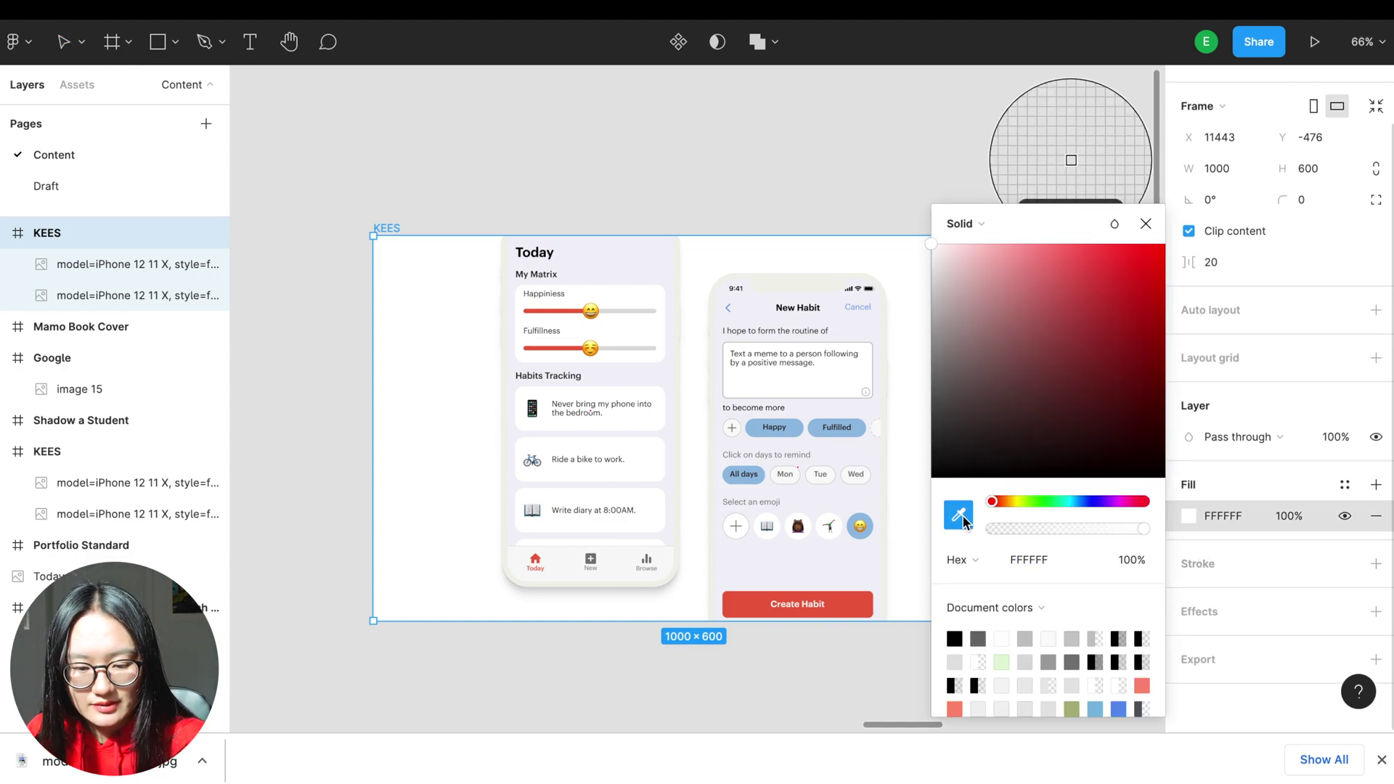
{"action": "left_click", "coordinate": [755, 599]}
{"action": "scroll", "coordinate": [653, 436], "scroll_direction": "right", "scroll_amount": 3}
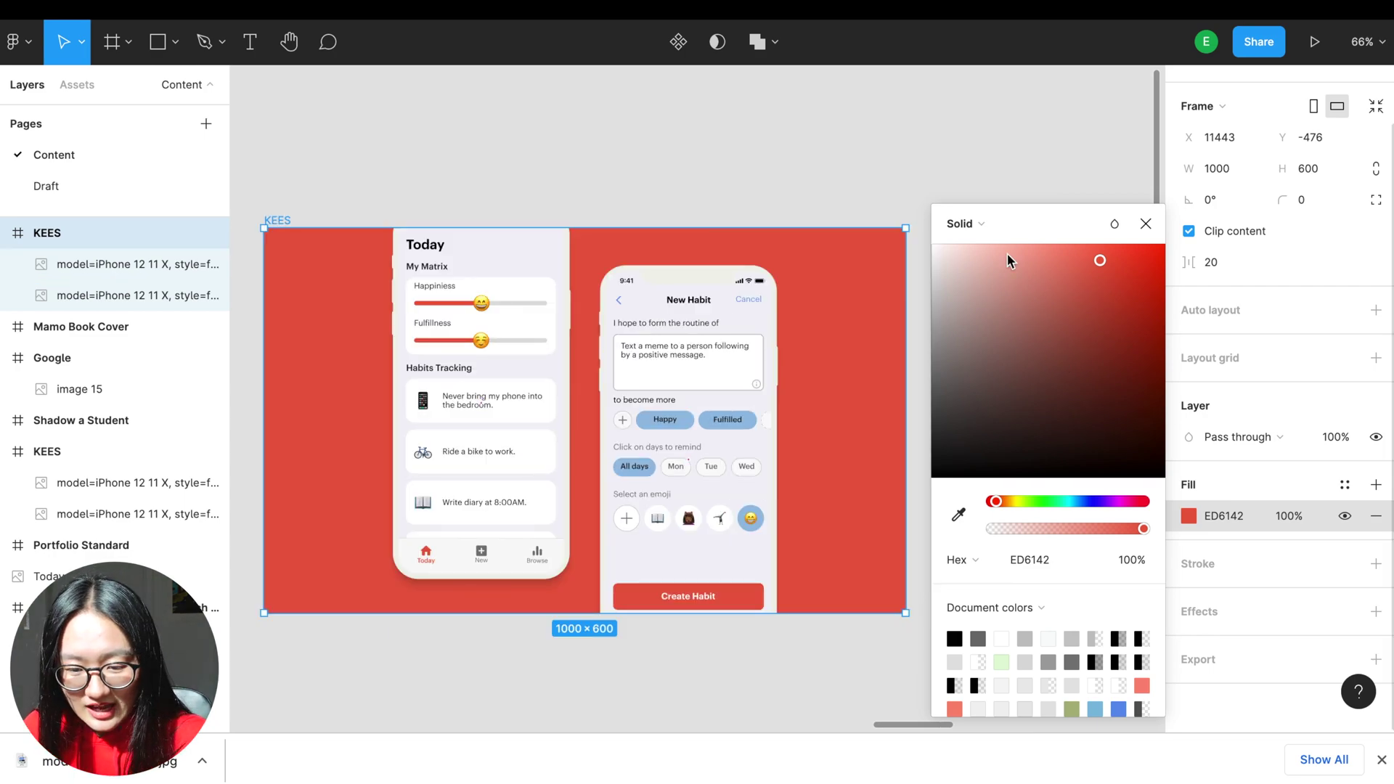
{"action": "left_click_drag", "start_coordinate": [1054, 272], "coordinate": [1049, 262]}
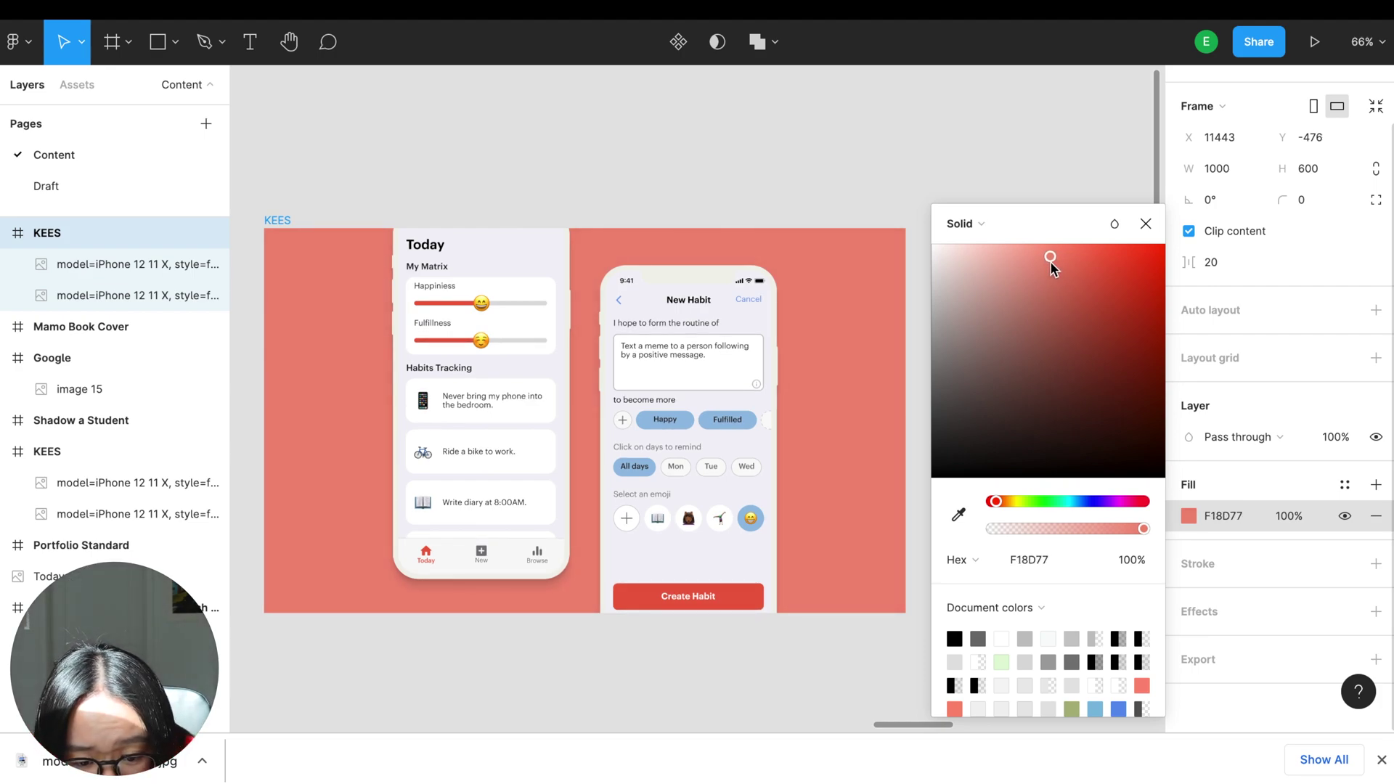
{"action": "left_click", "coordinate": [720, 190]}
Duplicate the Shadow a Student banner frame beside the new KEES banner
{"action": "scroll", "coordinate": [724, 182], "scroll_direction": "down", "scroll_amount": 3}
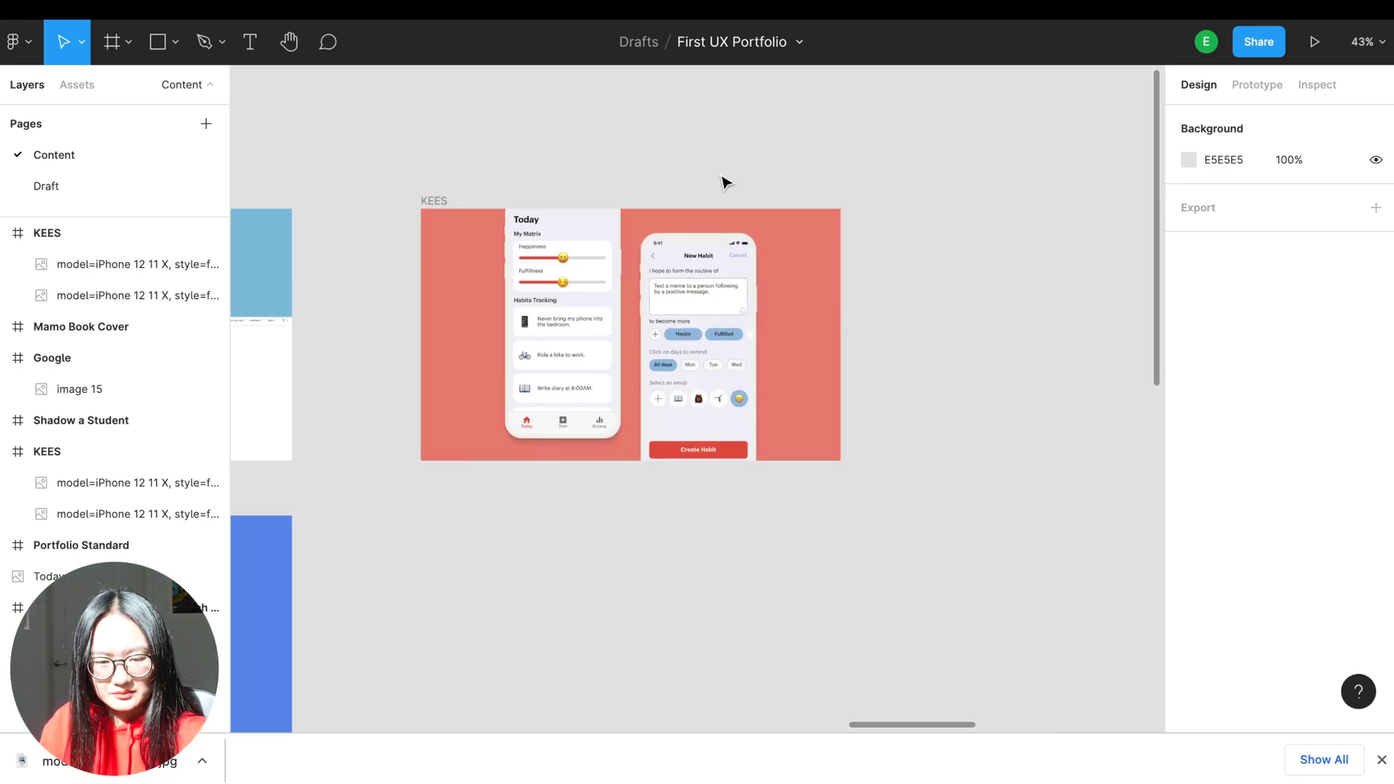
{"action": "scroll", "coordinate": [724, 182], "scroll_direction": "down", "scroll_amount": 5}
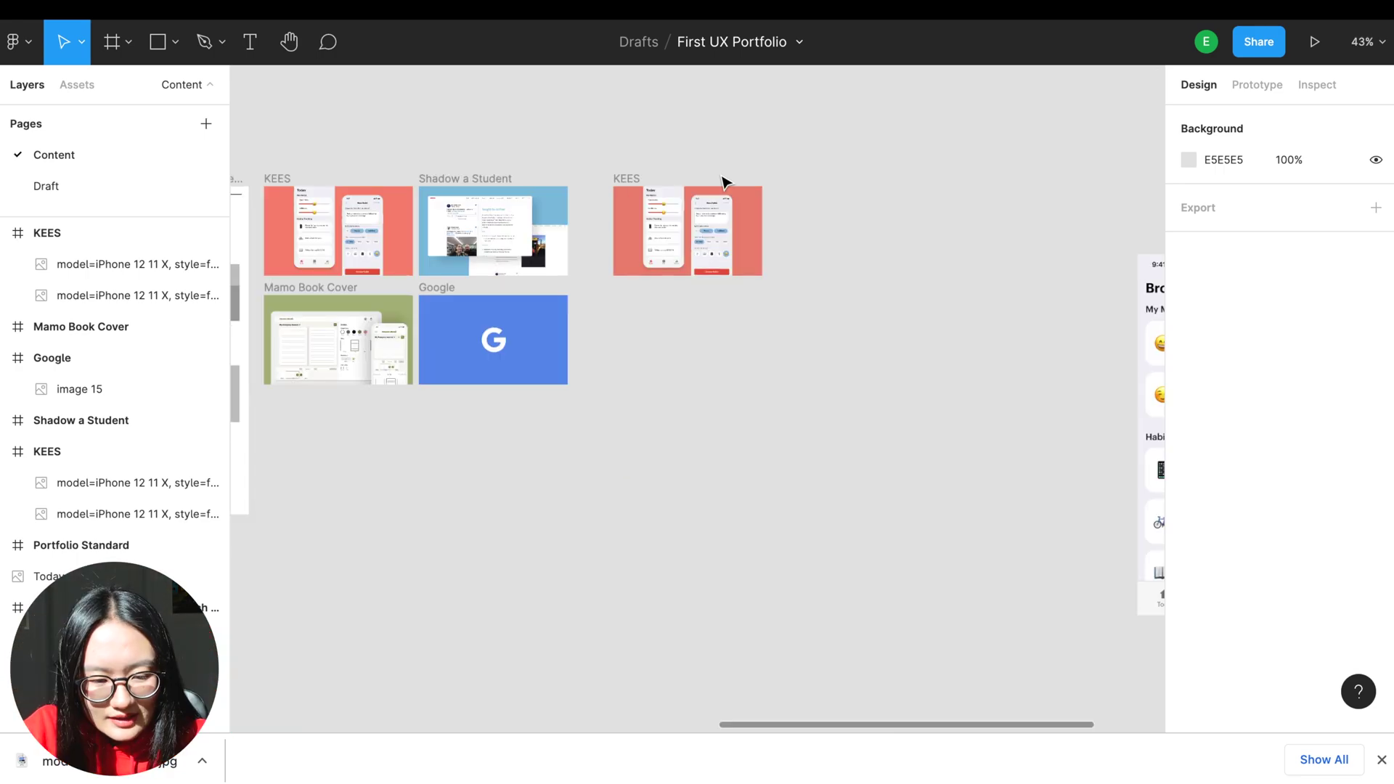
{"action": "scroll", "coordinate": [617, 167], "scroll_direction": "left", "scroll_amount": 3}
{"action": "scroll", "coordinate": [503, 156], "scroll_direction": "up", "scroll_amount": 4}
{"action": "left_click", "coordinate": [503, 156]}
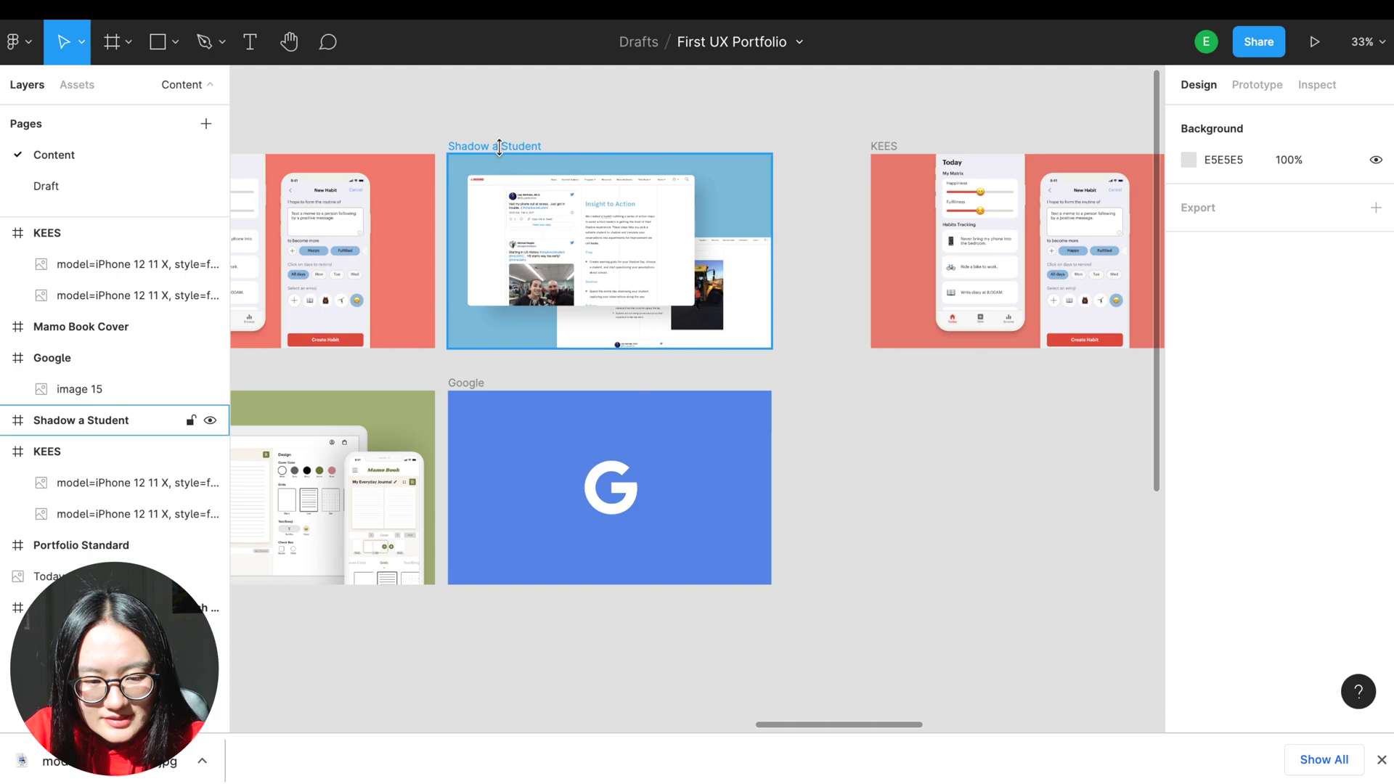
{"action": "key", "text": "ctrl+c"}
{"action": "key", "text": "ctrl+v"}
{"action": "scroll", "coordinate": [853, 277], "scroll_direction": "up", "scroll_amount": 5}
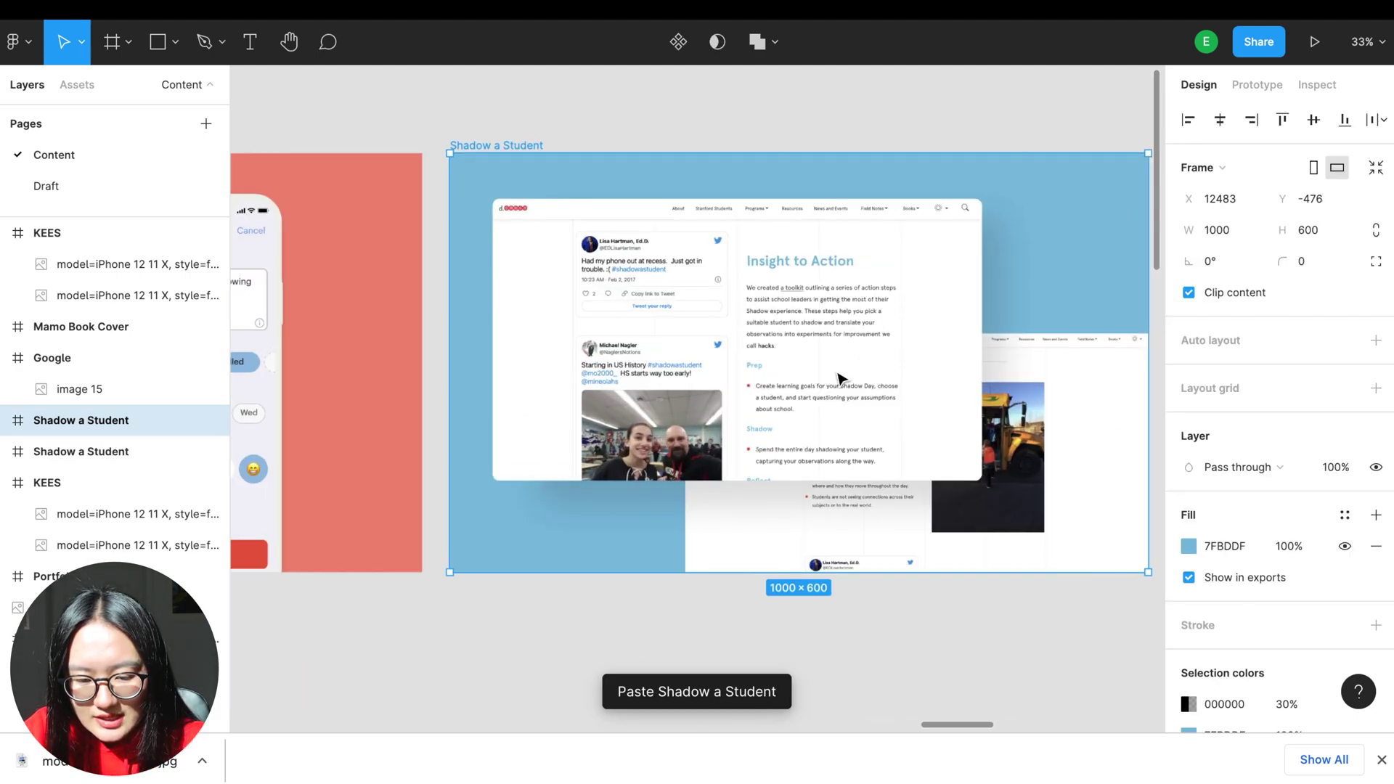
Delete the blurred black shadow rectangle behind the front website screenshot in the duplicated Shadow a Student frame
{"action": "left_click", "coordinate": [860, 614]}
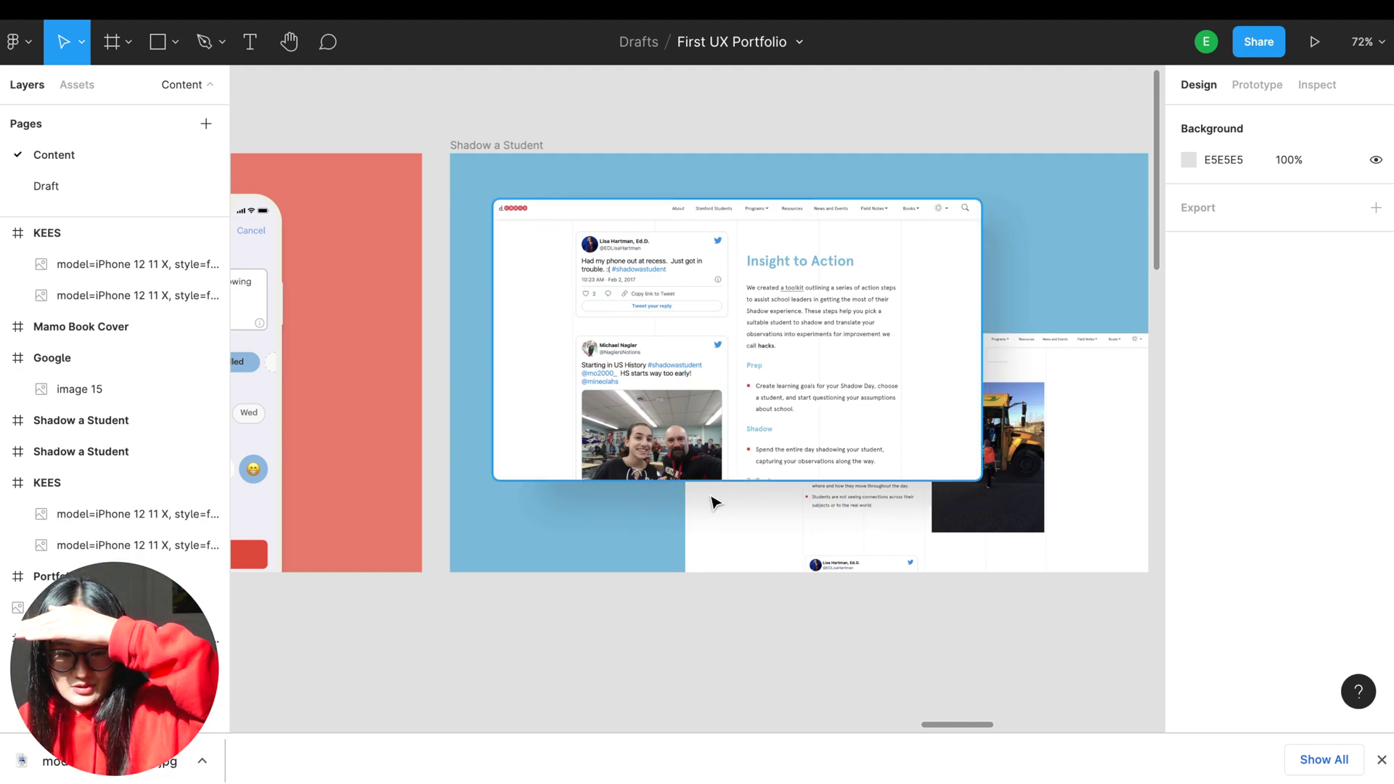
{"action": "left_click", "coordinate": [775, 503]}
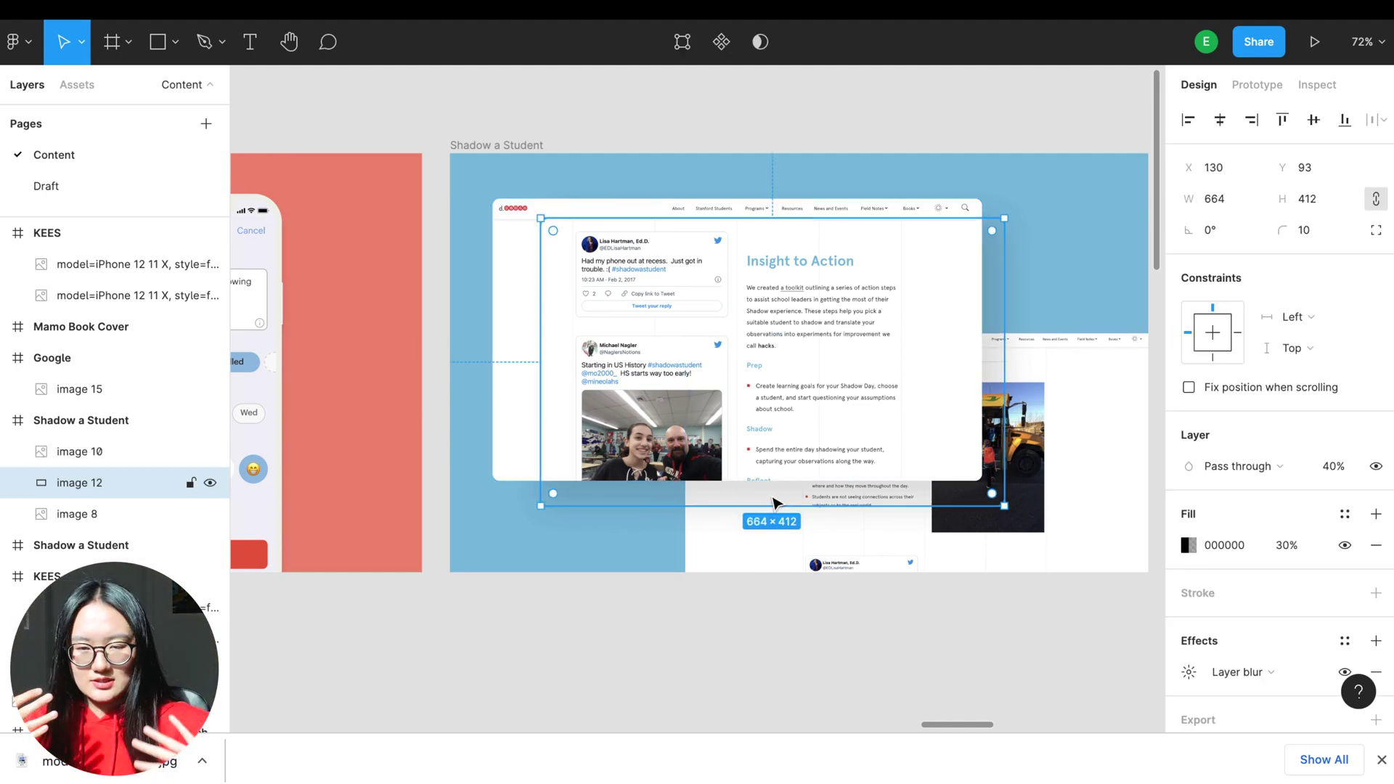
{"action": "key", "text": "Delete"}
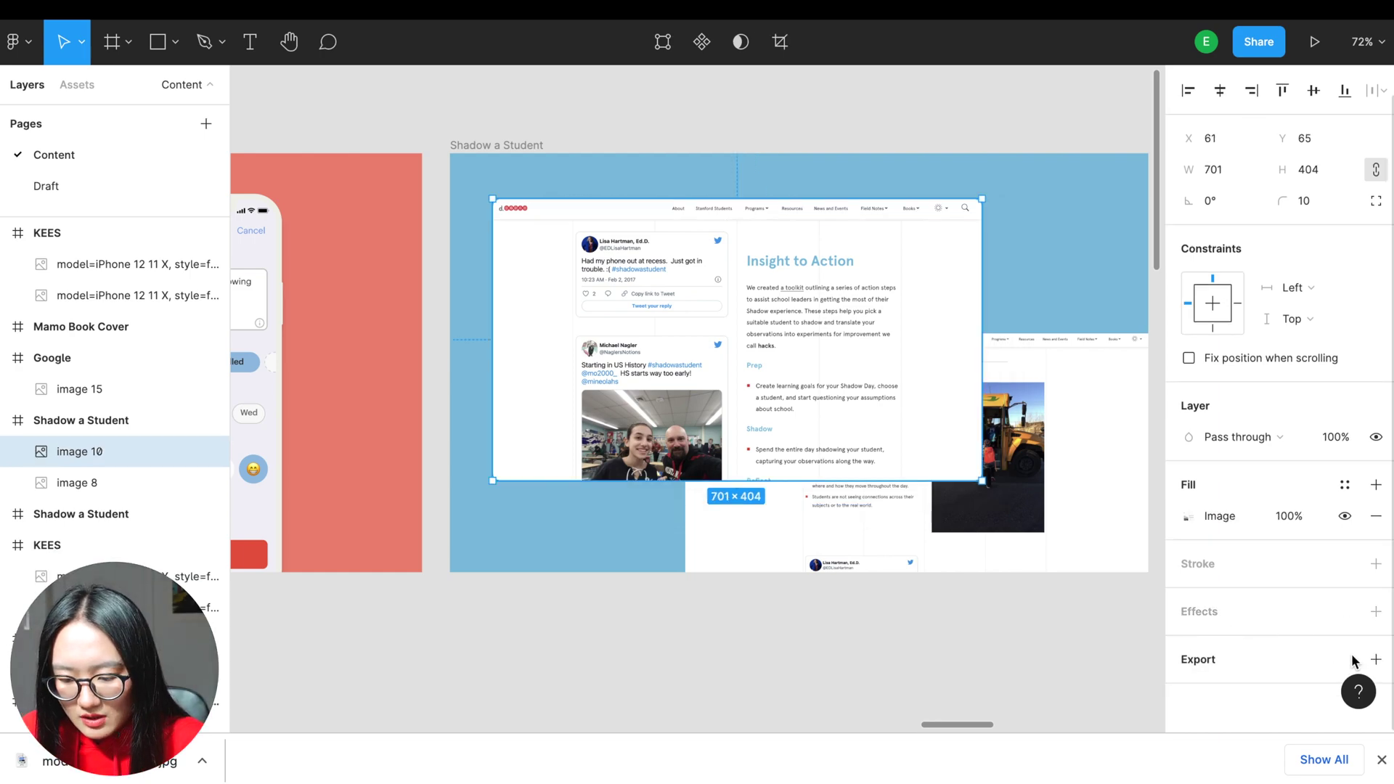
Try a drop shadow effect on the front website screenshot
{"action": "left_click", "coordinate": [1373, 613]}
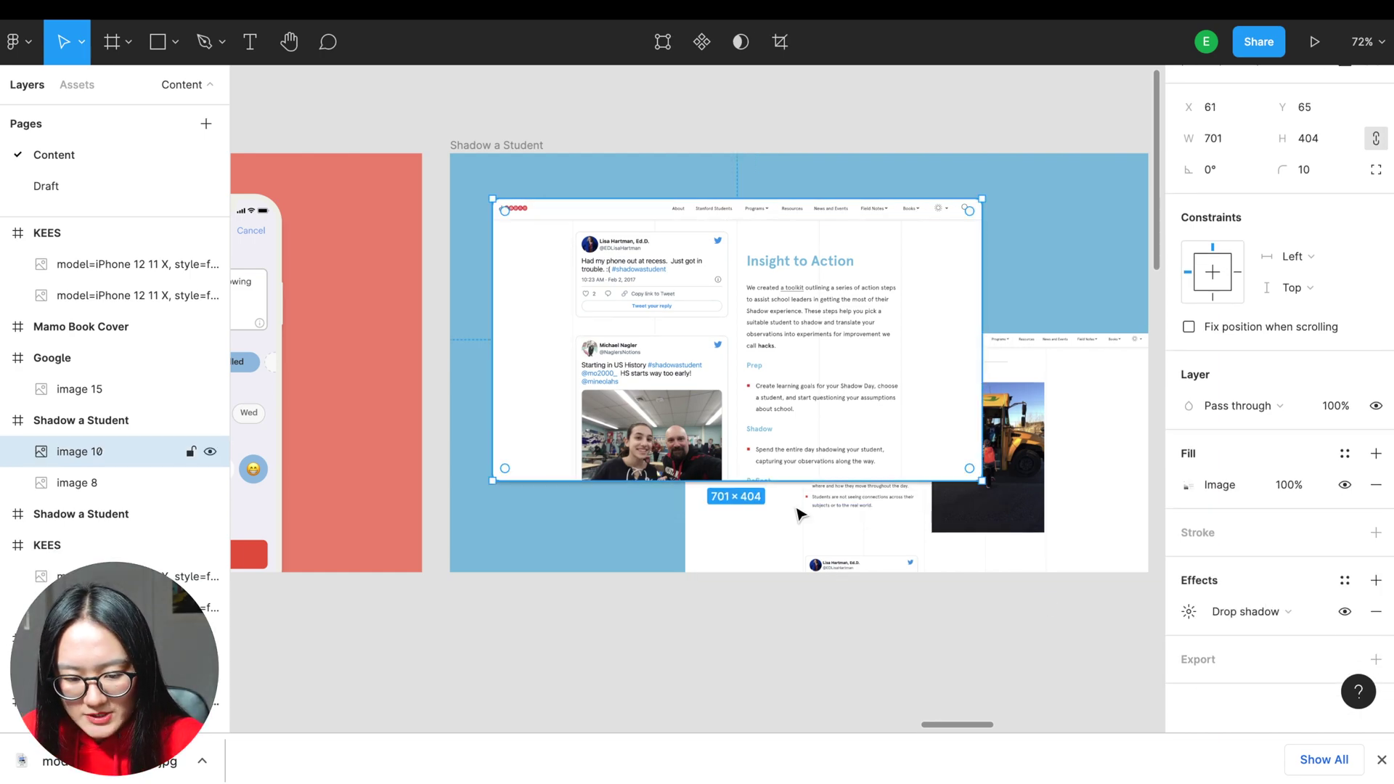
{"action": "left_click", "coordinate": [700, 638]}
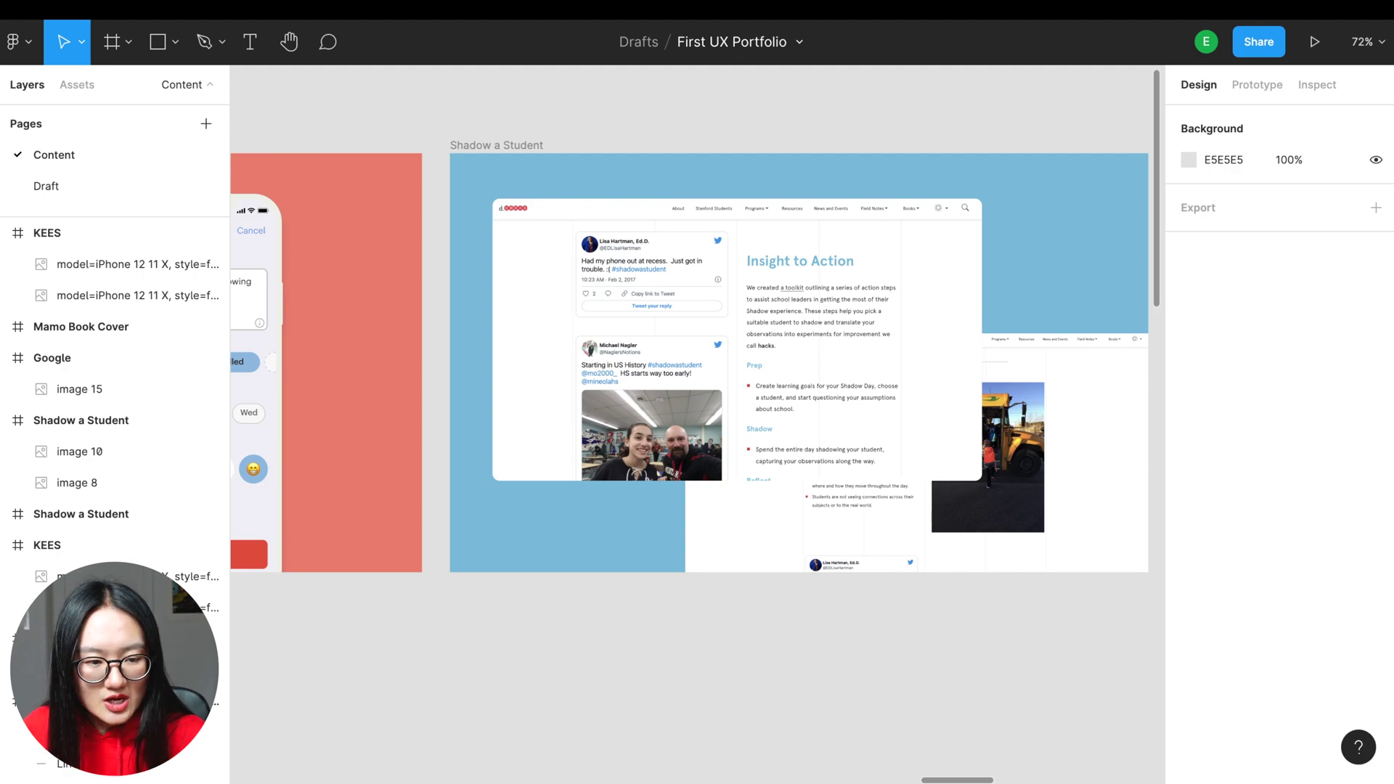
Draw a rectangle about 605 × 312 over the lower part of the front website screenshot
{"action": "left_click", "coordinate": [158, 41]}
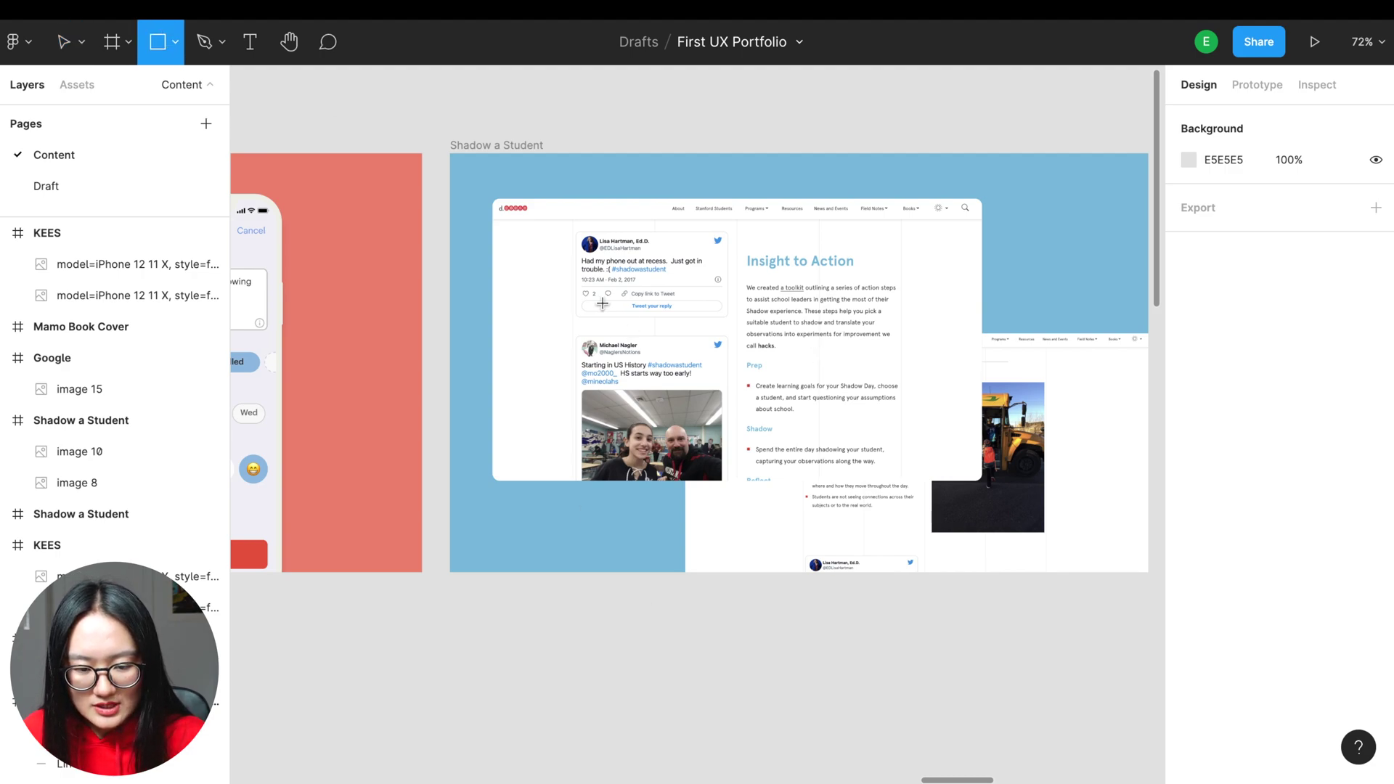
{"action": "mouse_move", "coordinate": [588, 297]}
{"action": "left_mouse_down"}
{"action": "mouse_move", "coordinate": [835, 482]}
{"action": "mouse_move", "coordinate": [974, 524]}
{"action": "mouse_move", "coordinate": [1009, 514]}
{"action": "left_mouse_up"}
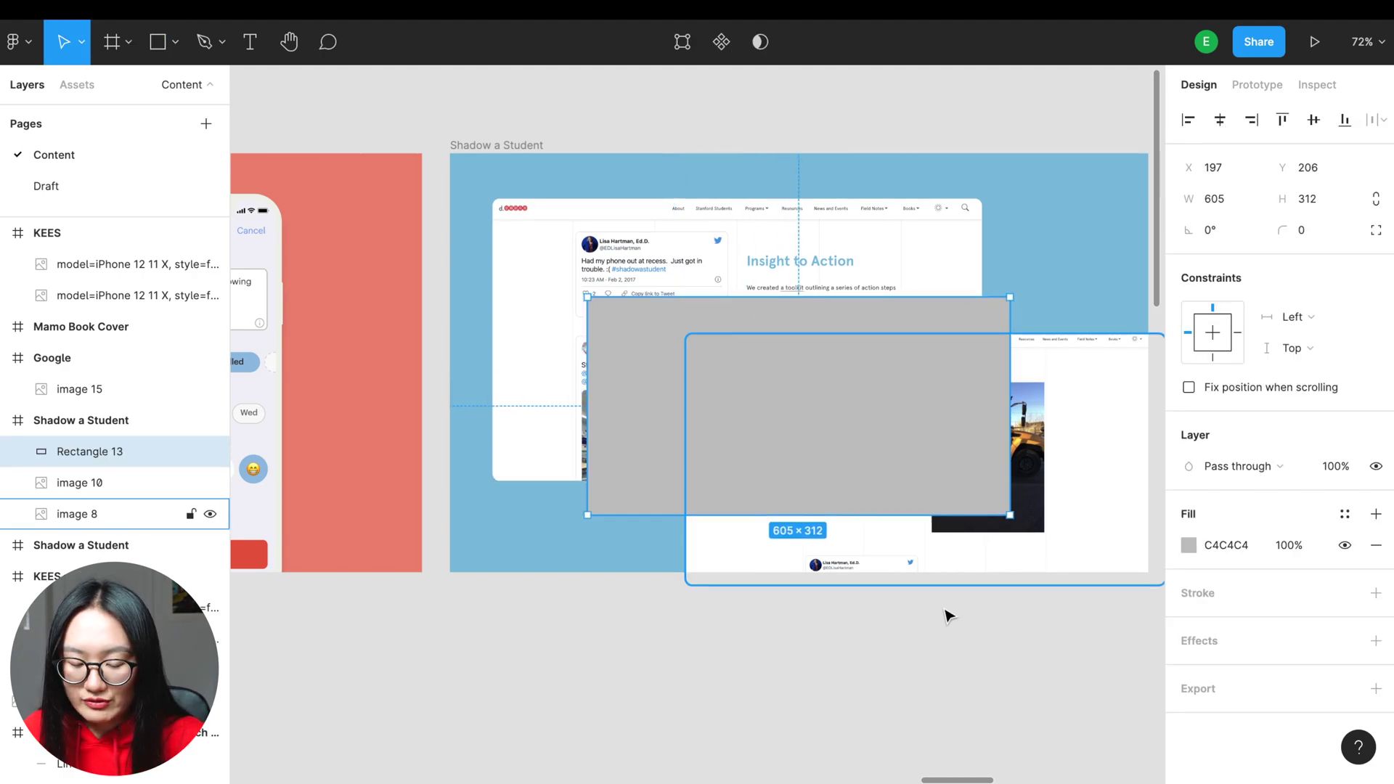
{"action": "left_click", "coordinate": [924, 476]}
{"action": "scroll", "coordinate": [616, 408], "scroll_direction": "right", "scroll_amount": 3}
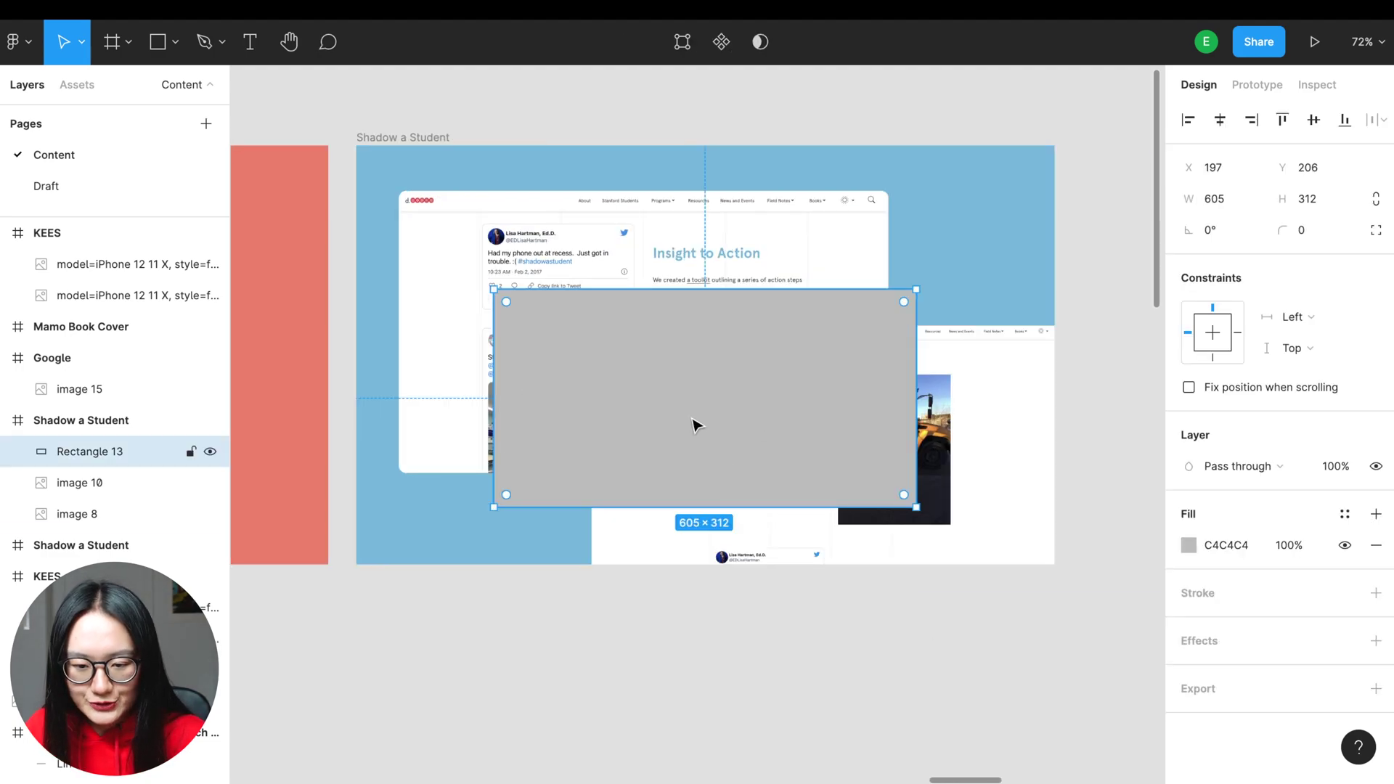
Set the rectangle's fill to black 000000 at 30% opacity
{"action": "left_click", "coordinate": [1187, 544]}
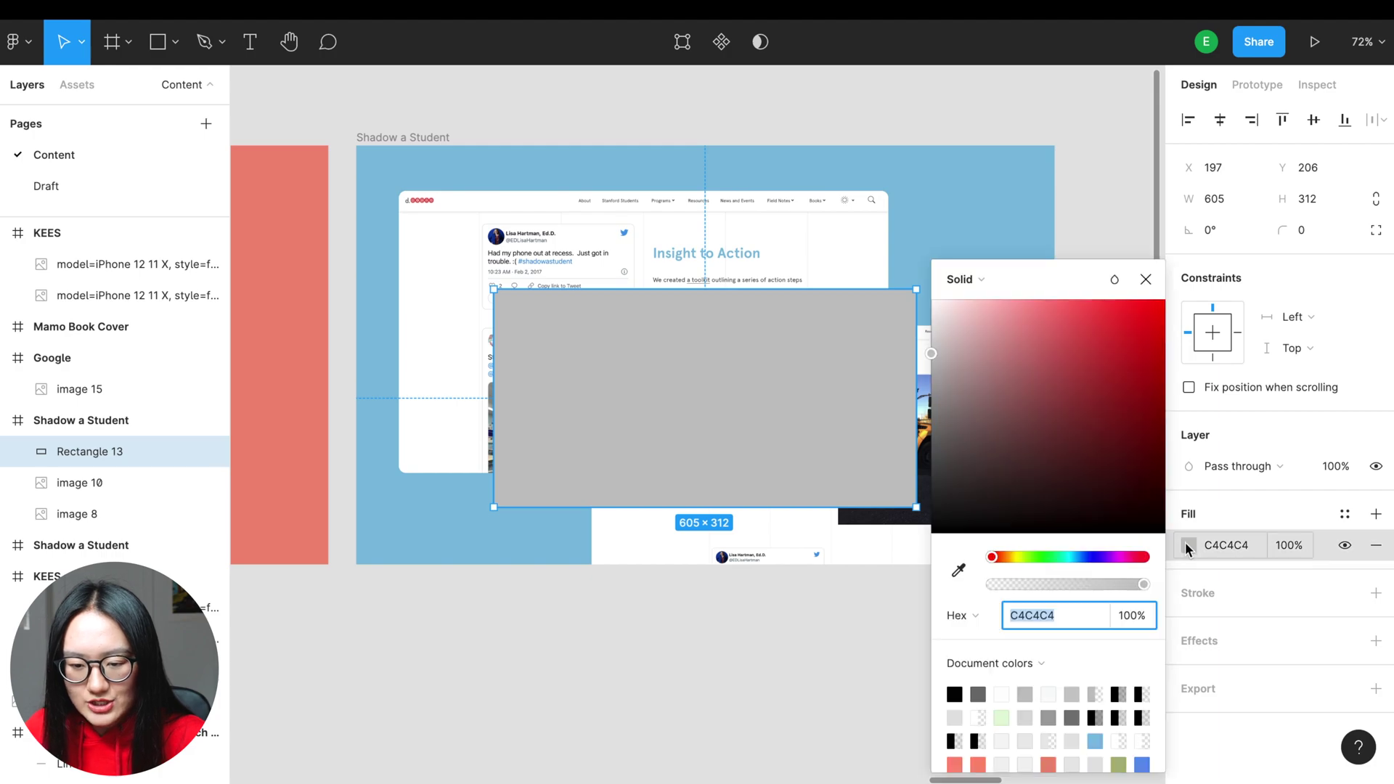
{"action": "left_click_drag", "start_coordinate": [1014, 467], "coordinate": [1019, 592]}
{"action": "left_click", "coordinate": [1119, 611]}
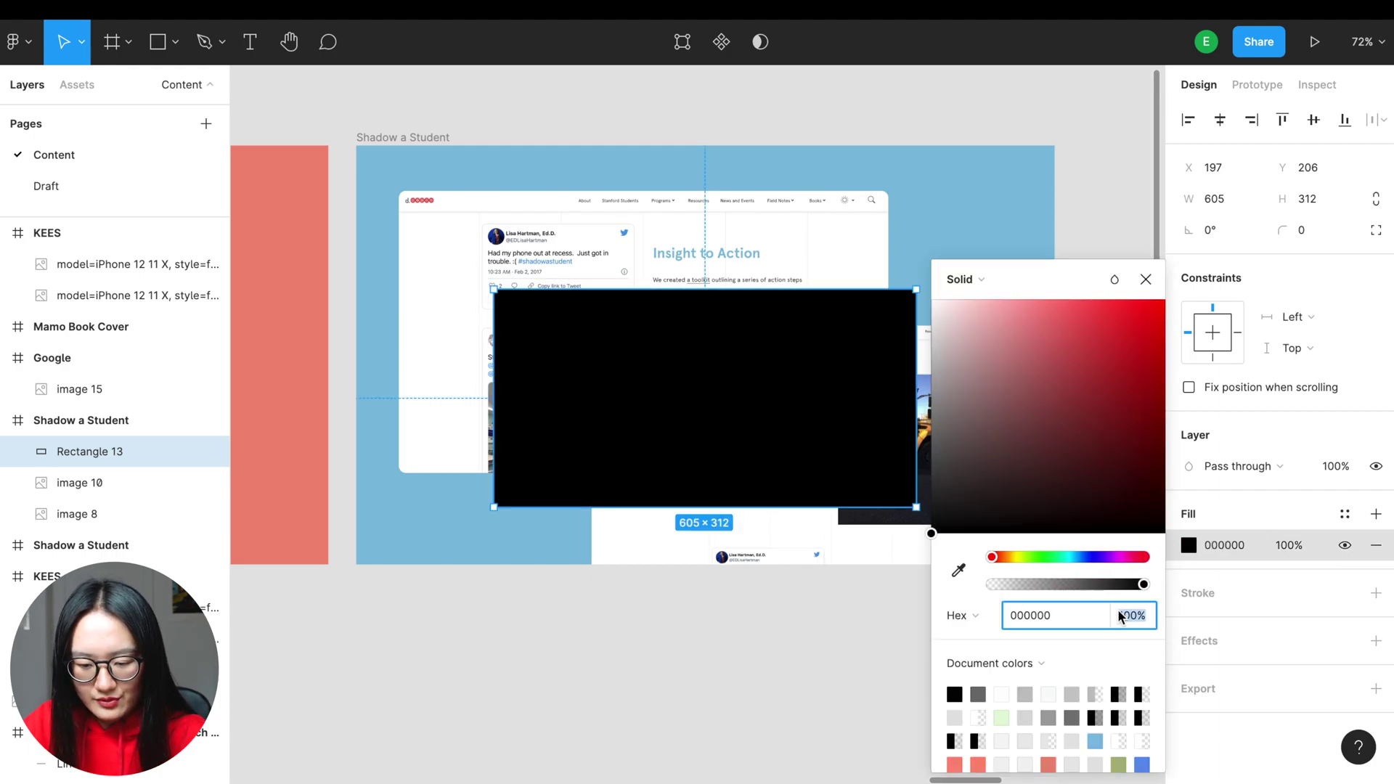
{"action": "type", "text": "30"}
{"action": "key", "text": "Return"}
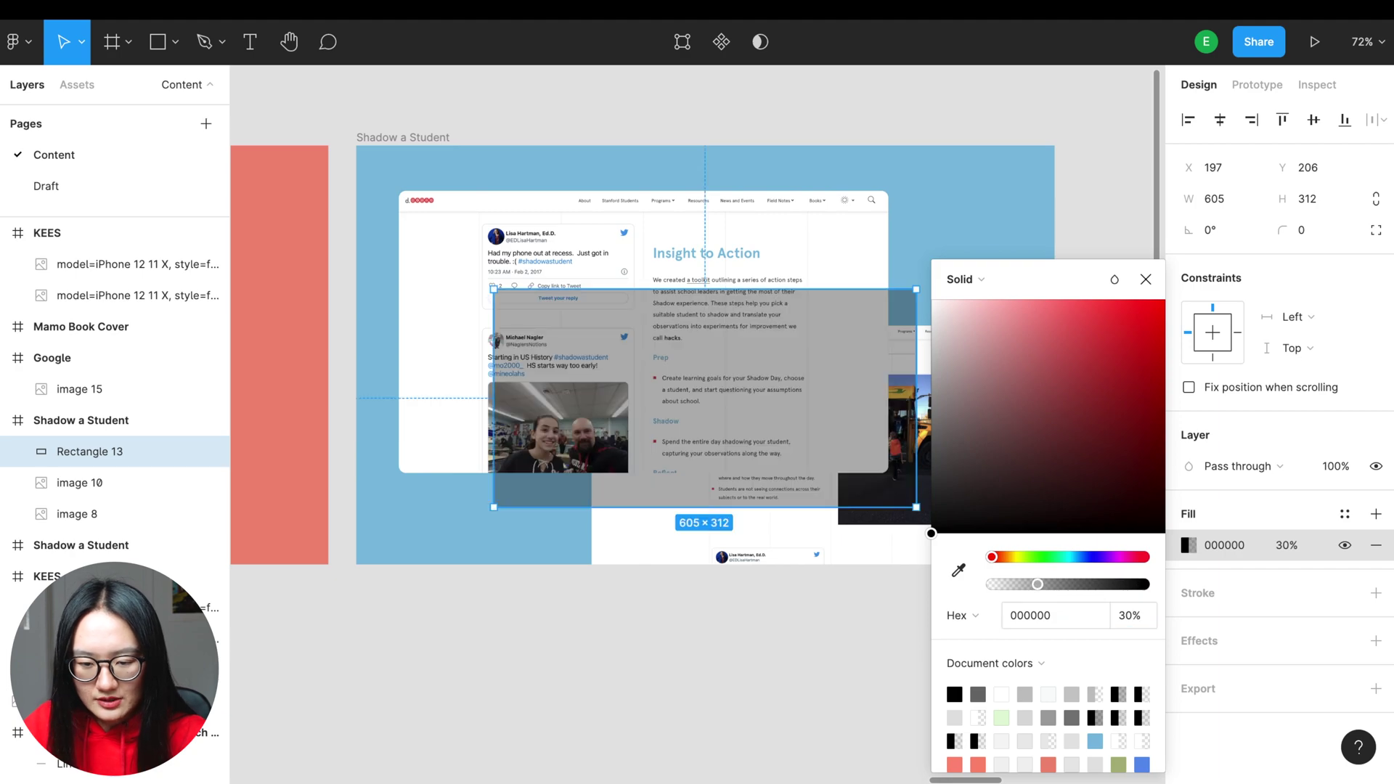
{"action": "left_click", "coordinate": [1145, 280]}
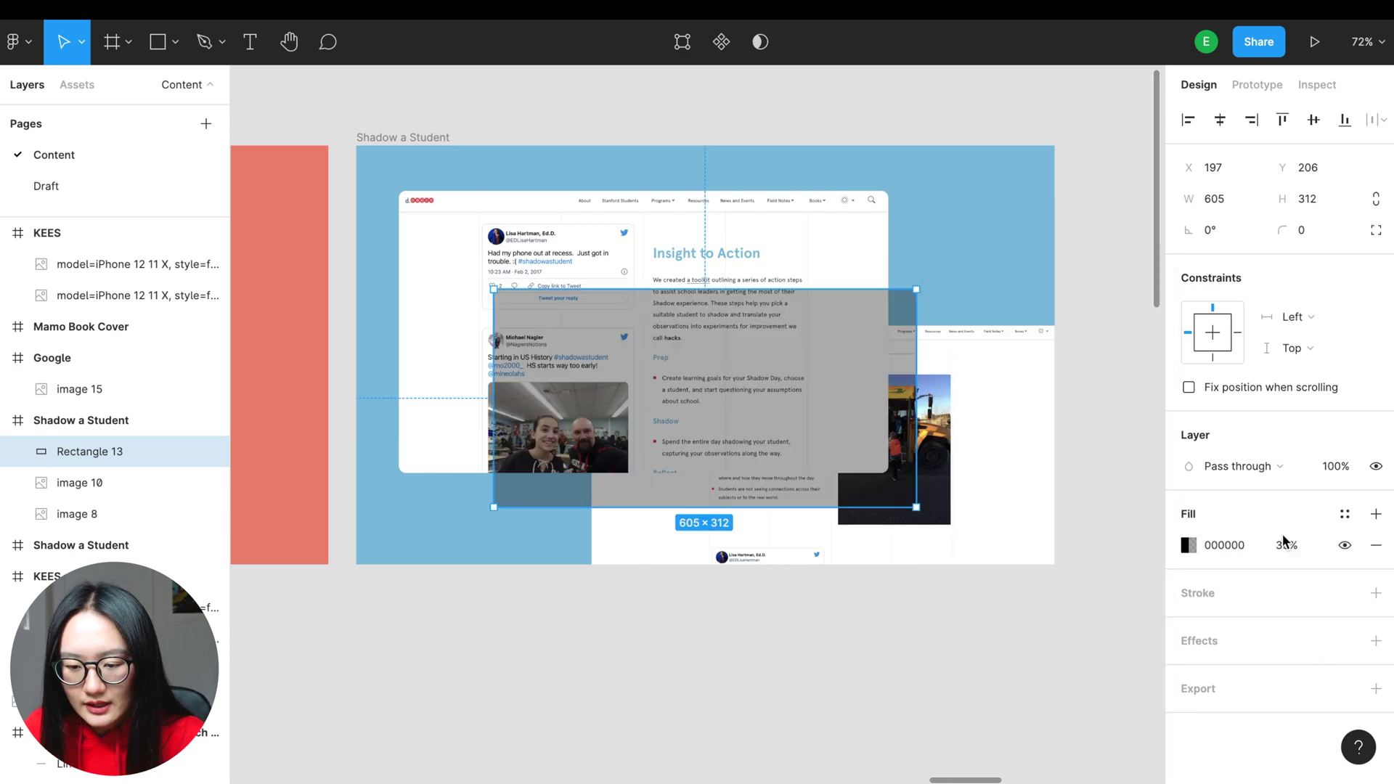
Add a layer blur effect to the rectangle and set its blur amount to 59
{"action": "left_click", "coordinate": [1374, 640]}
{"action": "left_click", "coordinate": [1266, 671]}
{"action": "left_click", "coordinate": [1273, 690]}
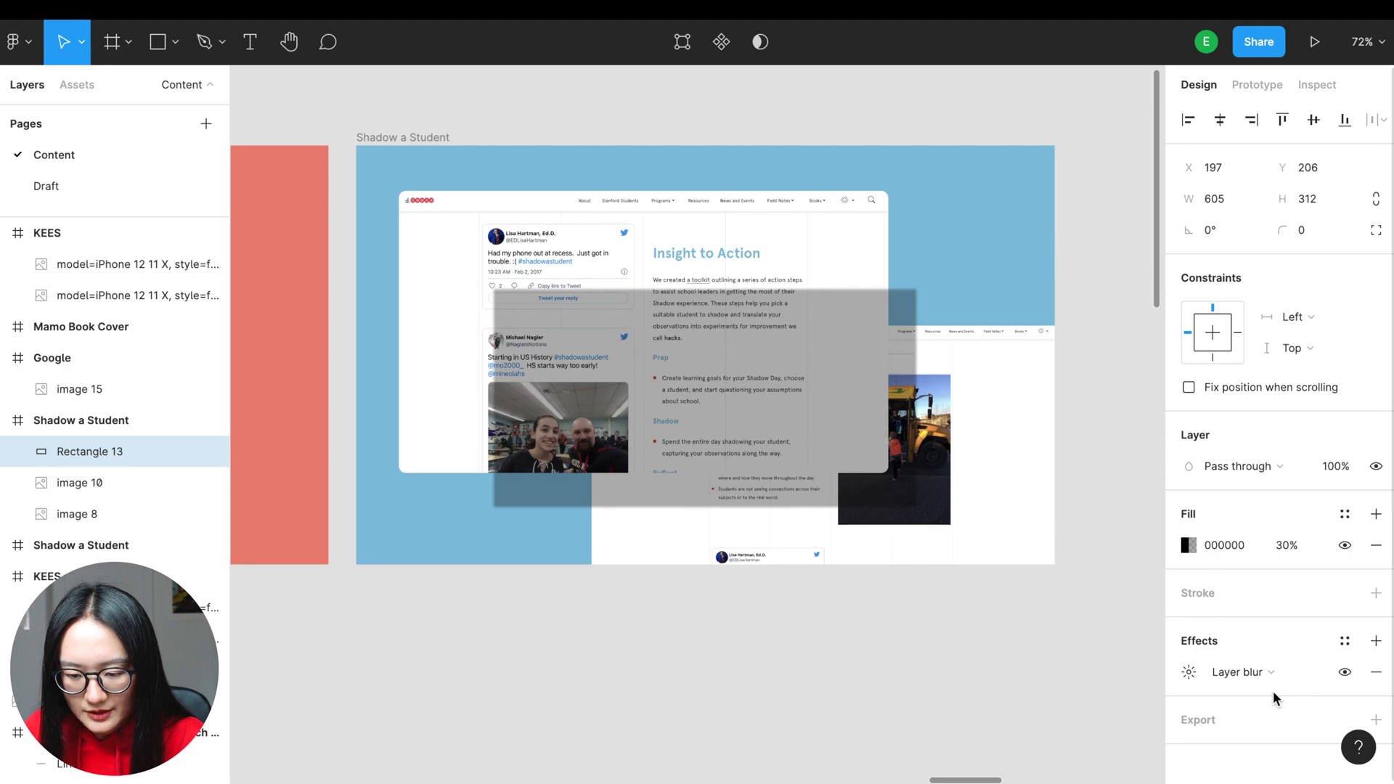
{"action": "left_click", "coordinate": [1191, 673]}
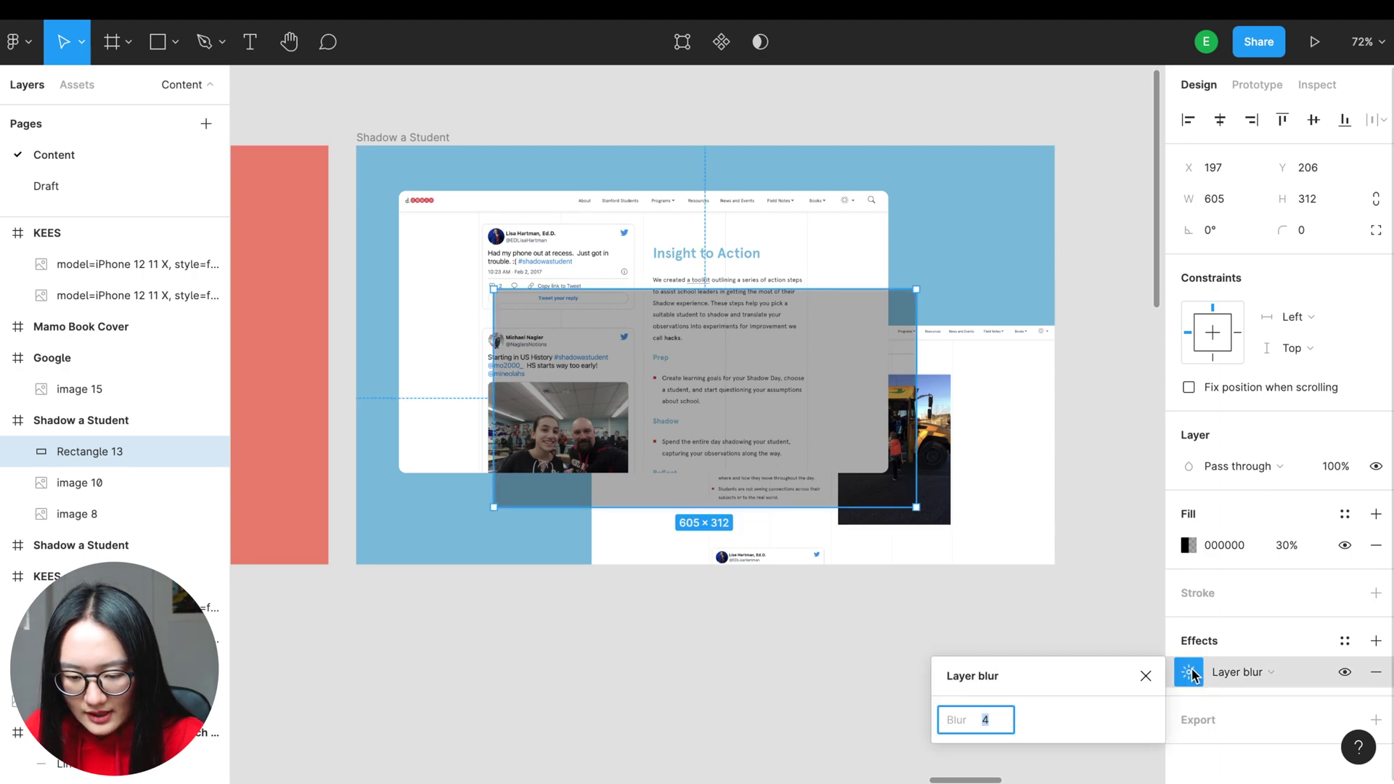
{"action": "type", "text": "30"}
{"action": "key", "text": "Return"}
{"action": "left_click", "coordinate": [1002, 720]}
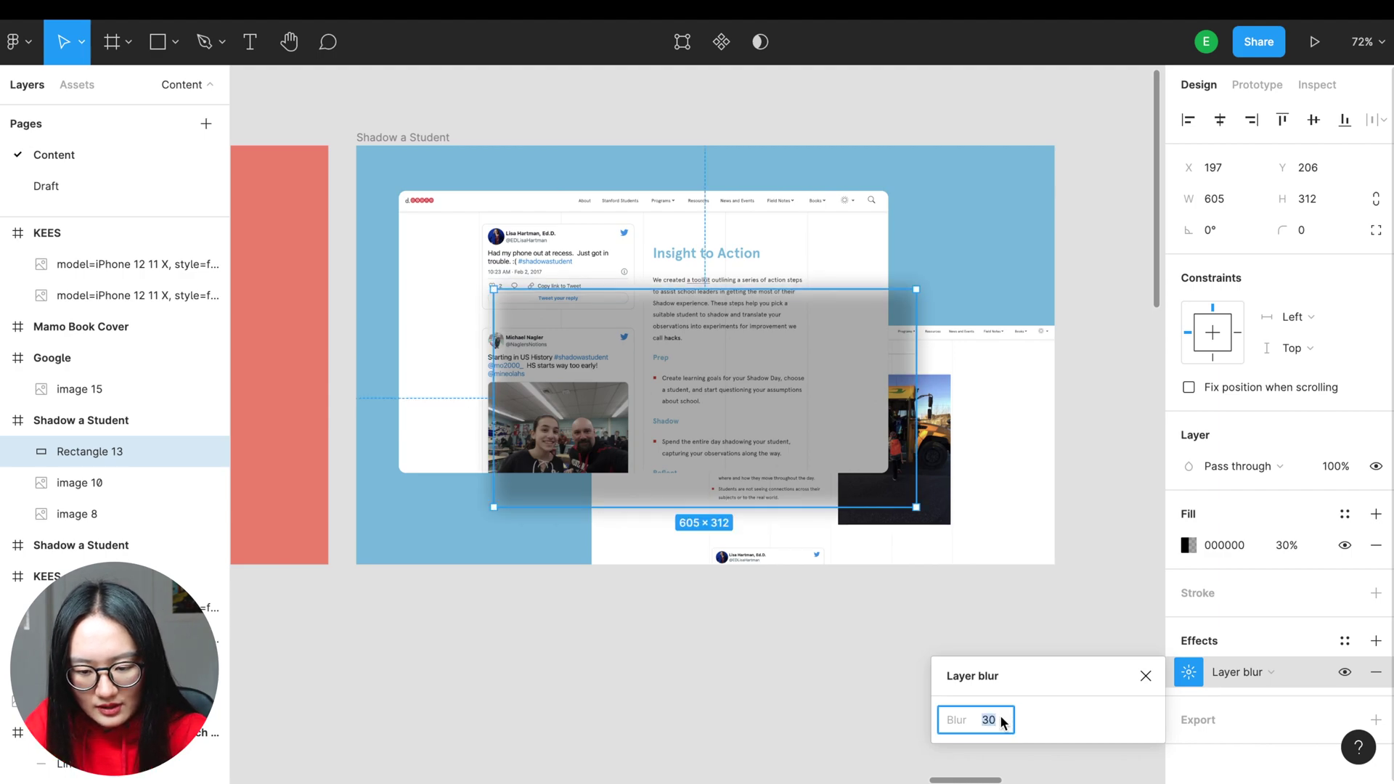
{"action": "type", "text": "48"}
{"action": "key", "text": "Return"}
{"action": "type", "text": "59"}
{"action": "key", "text": "Return"}
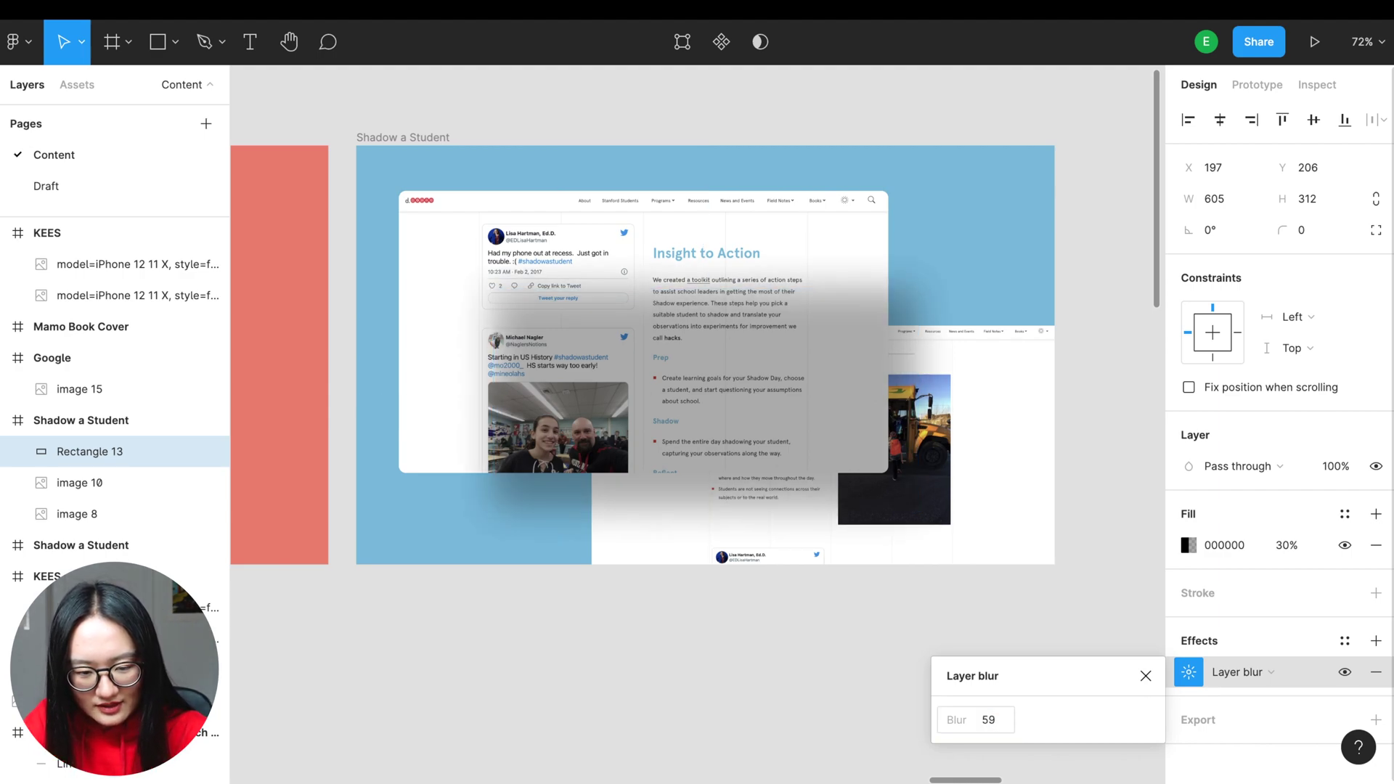
Move the blurred rectangle's layer directly beneath image 10 in the duplicated Shadow a Student frame
{"action": "left_click", "coordinate": [637, 728]}
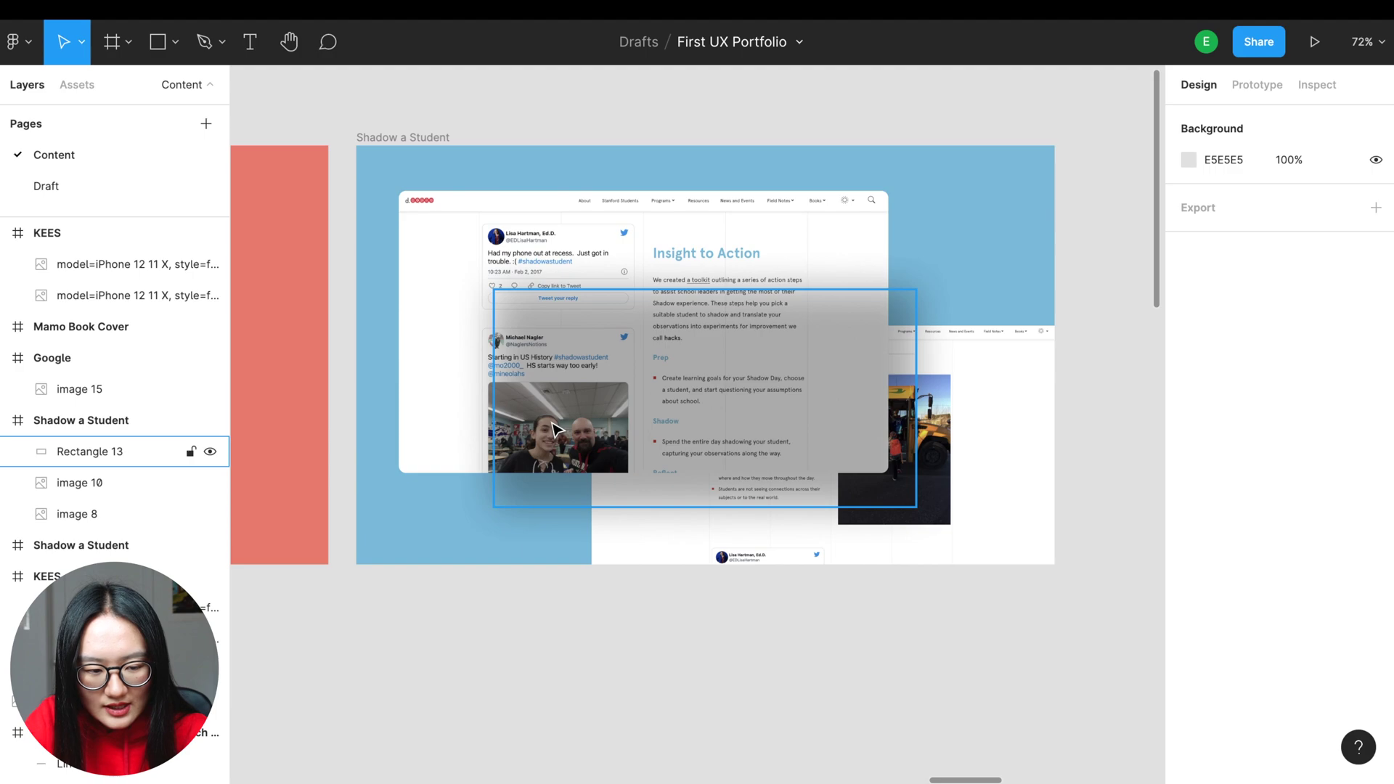
{"action": "left_click", "coordinate": [114, 458]}
{"action": "left_click_drag", "start_coordinate": [115, 465], "coordinate": [81, 490]}
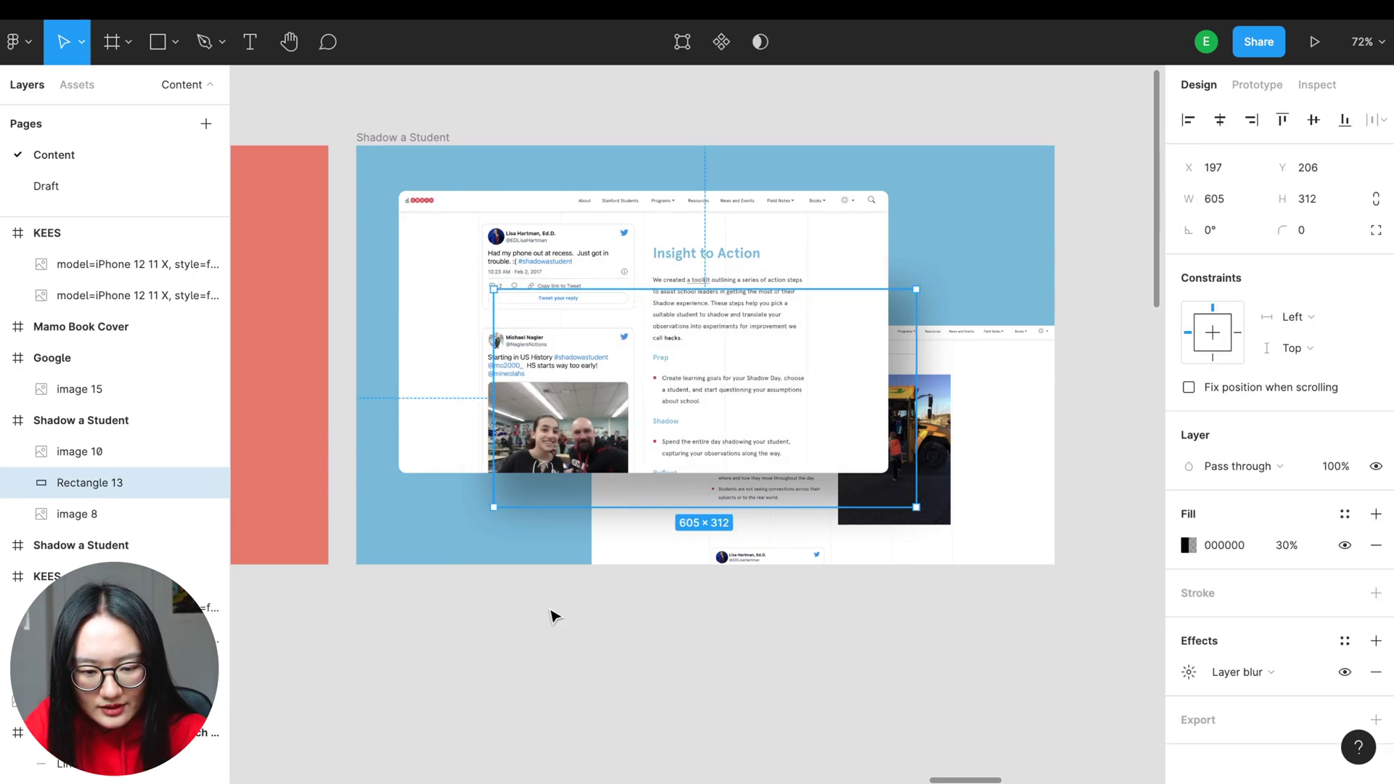
{"action": "left_click", "coordinate": [528, 631]}
Enlarge the blurred shadow rectangle toward its upper-left corner to about 698 × 384
{"action": "left_click", "coordinate": [466, 255]}
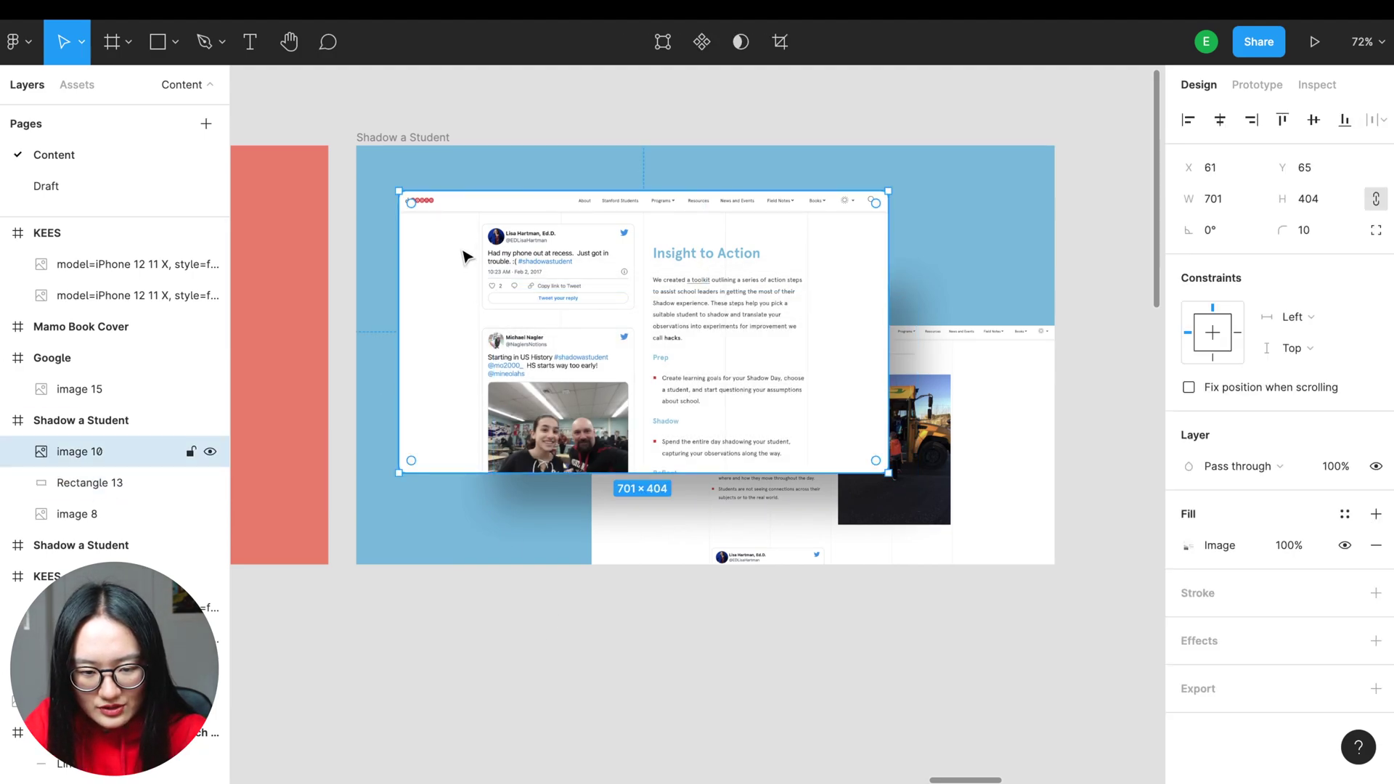
{"action": "left_click", "coordinate": [518, 665]}
{"action": "left_click", "coordinate": [522, 498]}
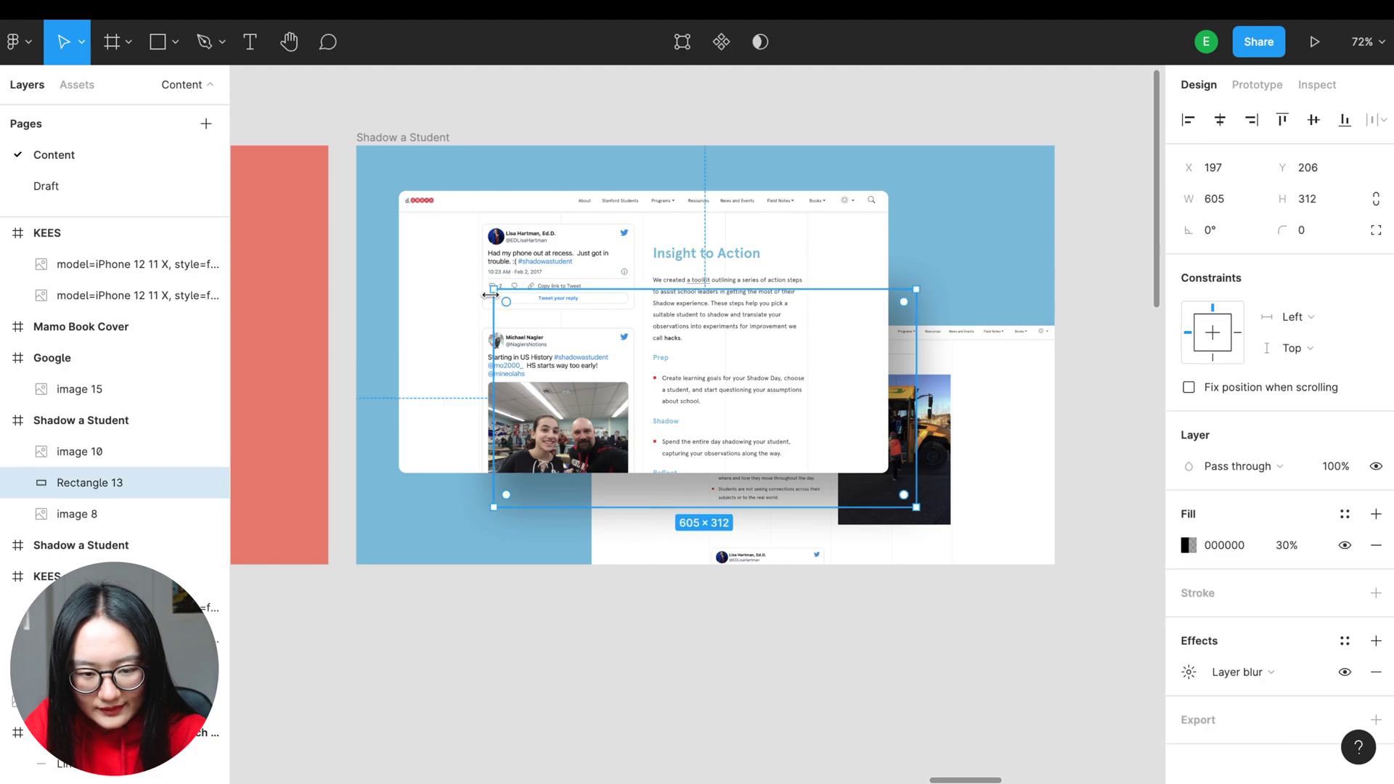
{"action": "left_click_drag", "start_coordinate": [494, 289], "coordinate": [429, 239]}
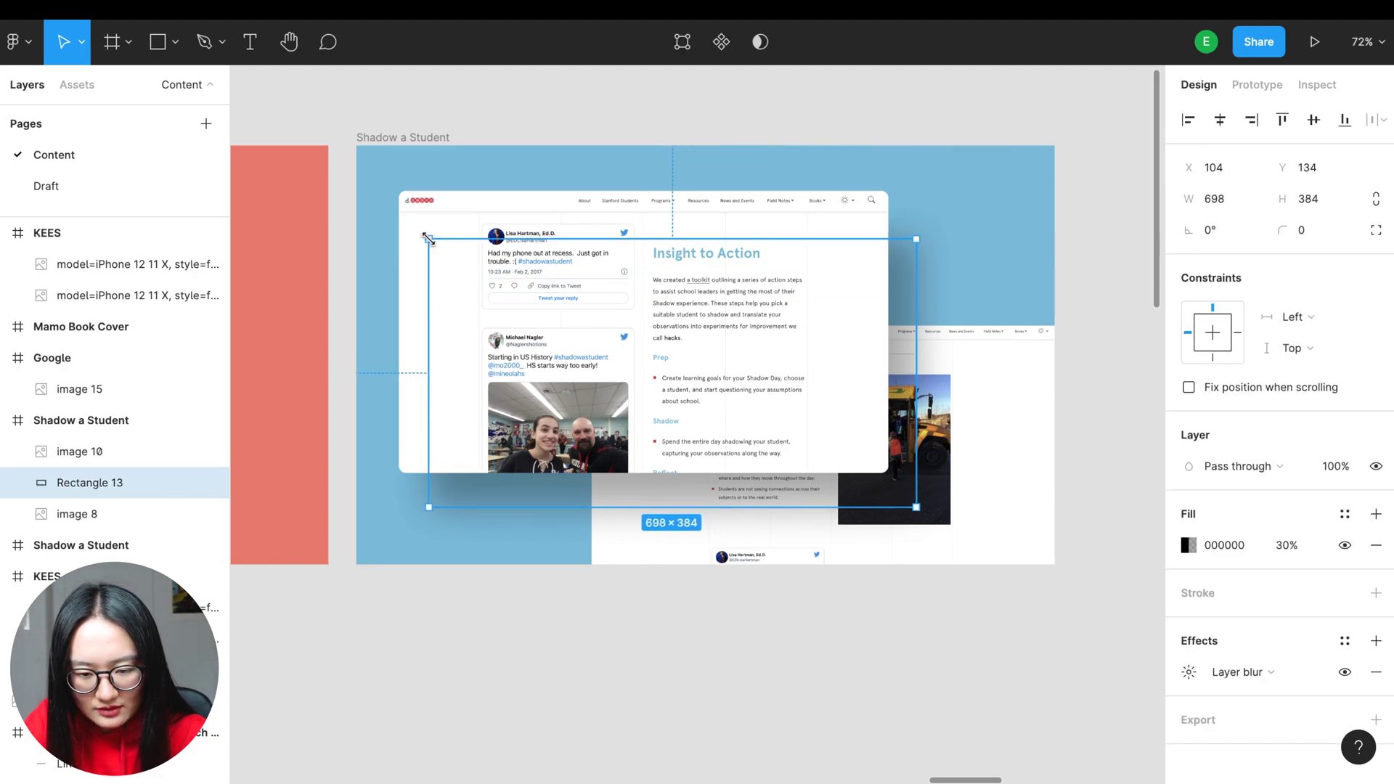
Reduce the shadow rectangle's fill opacity to 20%
{"action": "left_click", "coordinate": [1278, 546]}
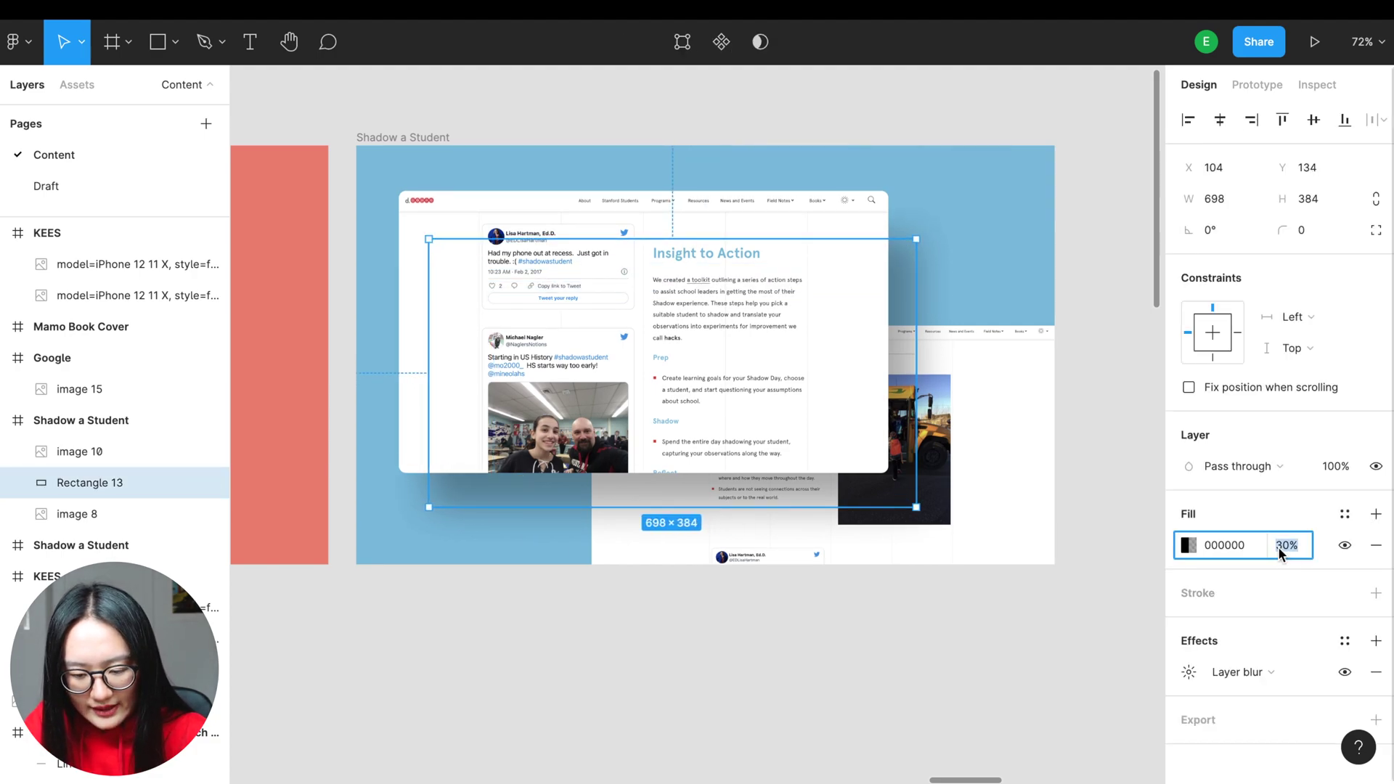
{"action": "type", "text": "20"}
{"action": "key", "text": "Return"}
{"action": "left_click", "coordinate": [898, 755]}
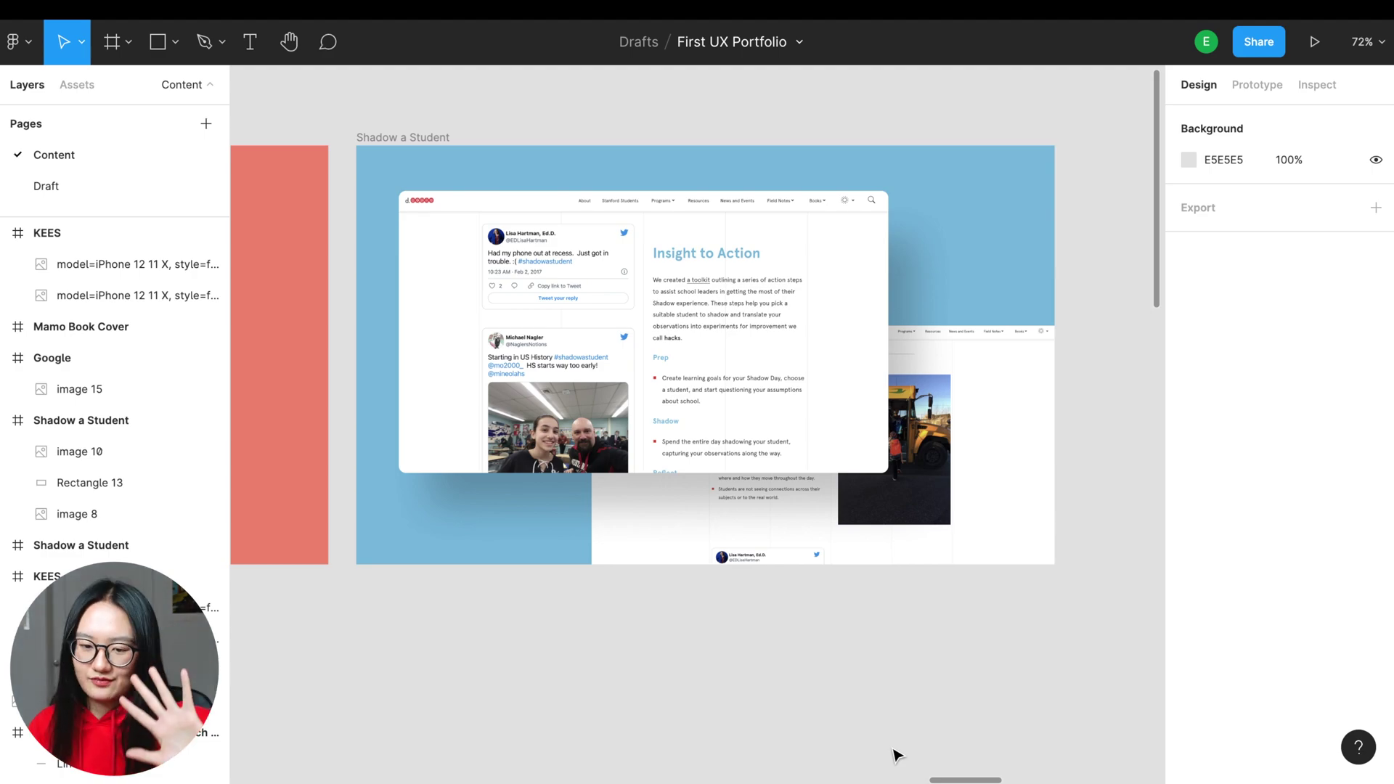
{"action": "scroll", "coordinate": [897, 756], "scroll_direction": "down", "scroll_amount": 5}
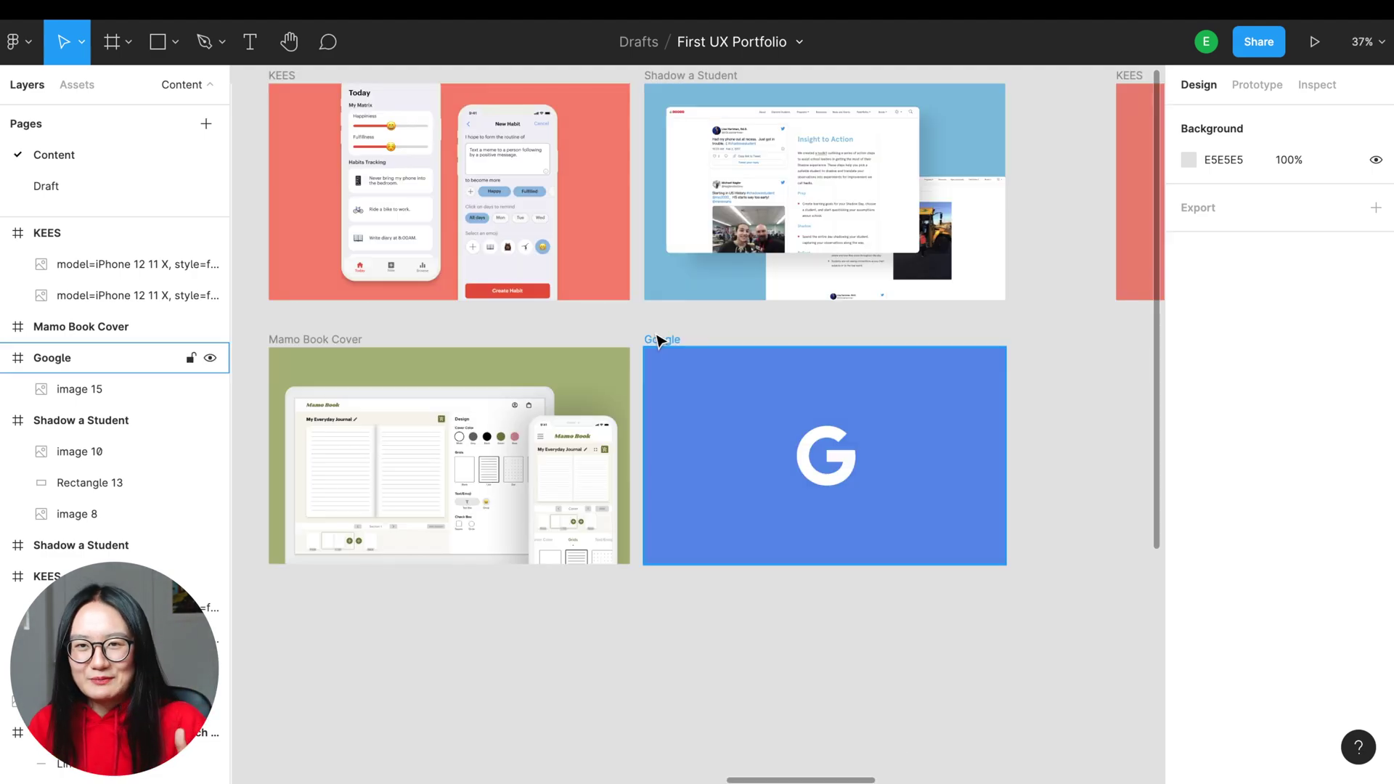
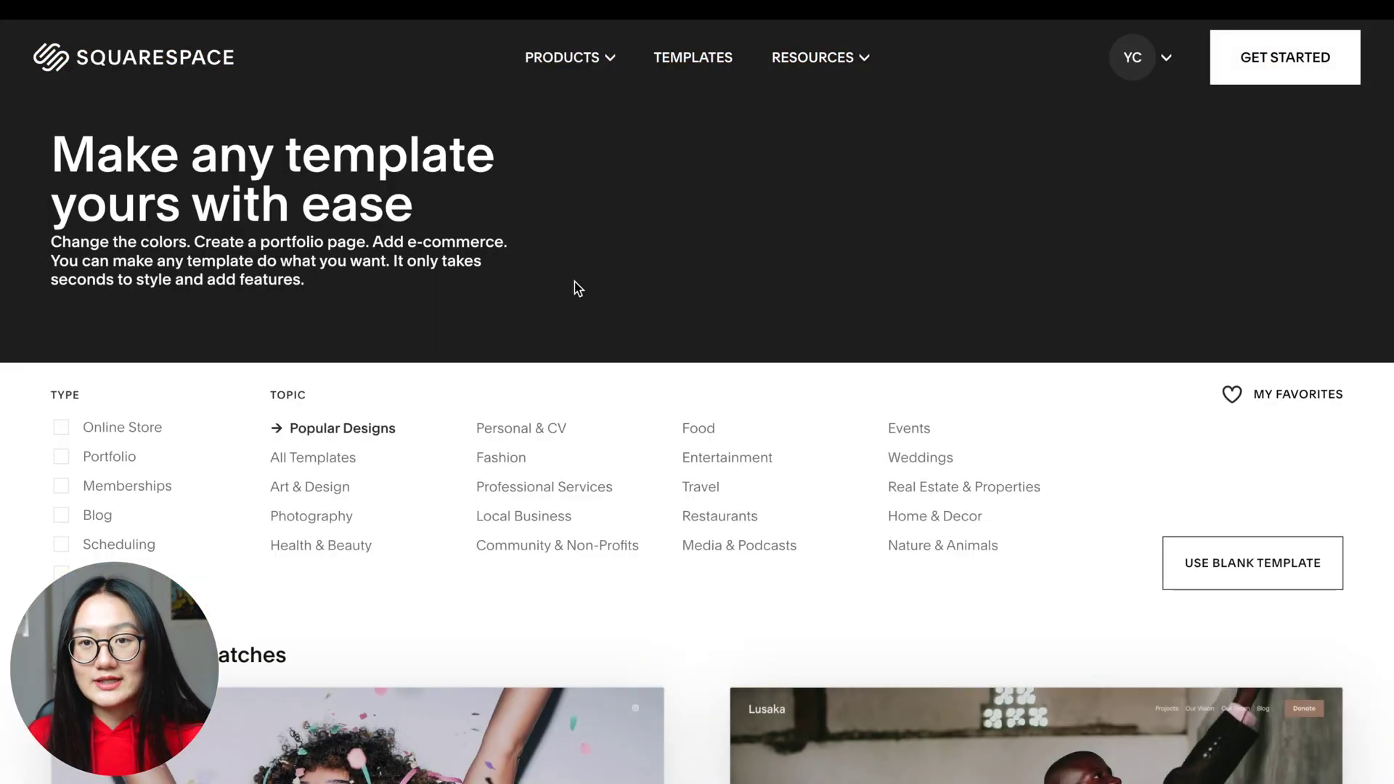
In the Squarespace template gallery, filter the templates to the Portfolio type and the Photography topic
{"action": "scroll", "coordinate": [250, 437], "scroll_direction": "down", "scroll_amount": 1}
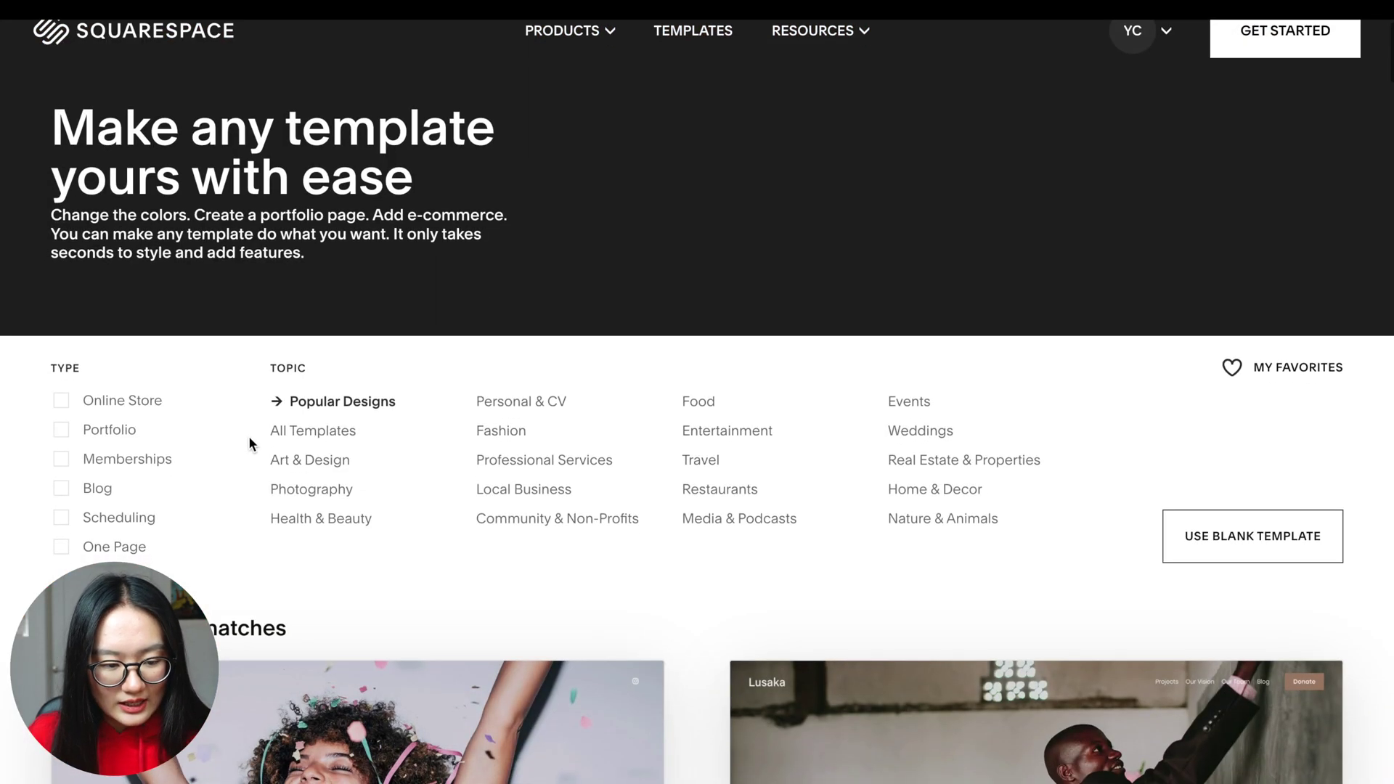
{"action": "left_click", "coordinate": [62, 431]}
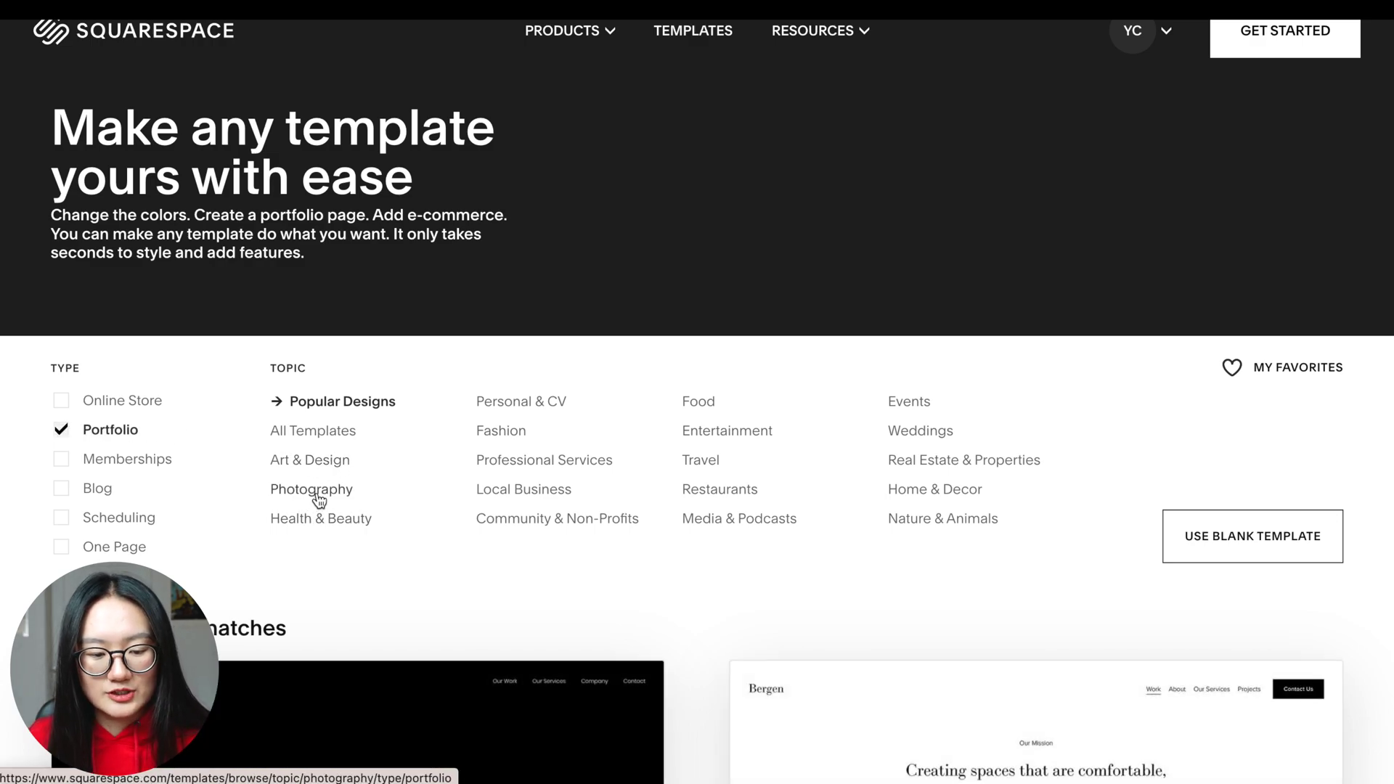
{"action": "left_click", "coordinate": [320, 492]}
Find the Balboa template among the filtered results and start a new site with it
{"action": "scroll", "coordinate": [733, 555], "scroll_direction": "down", "scroll_amount": 20}
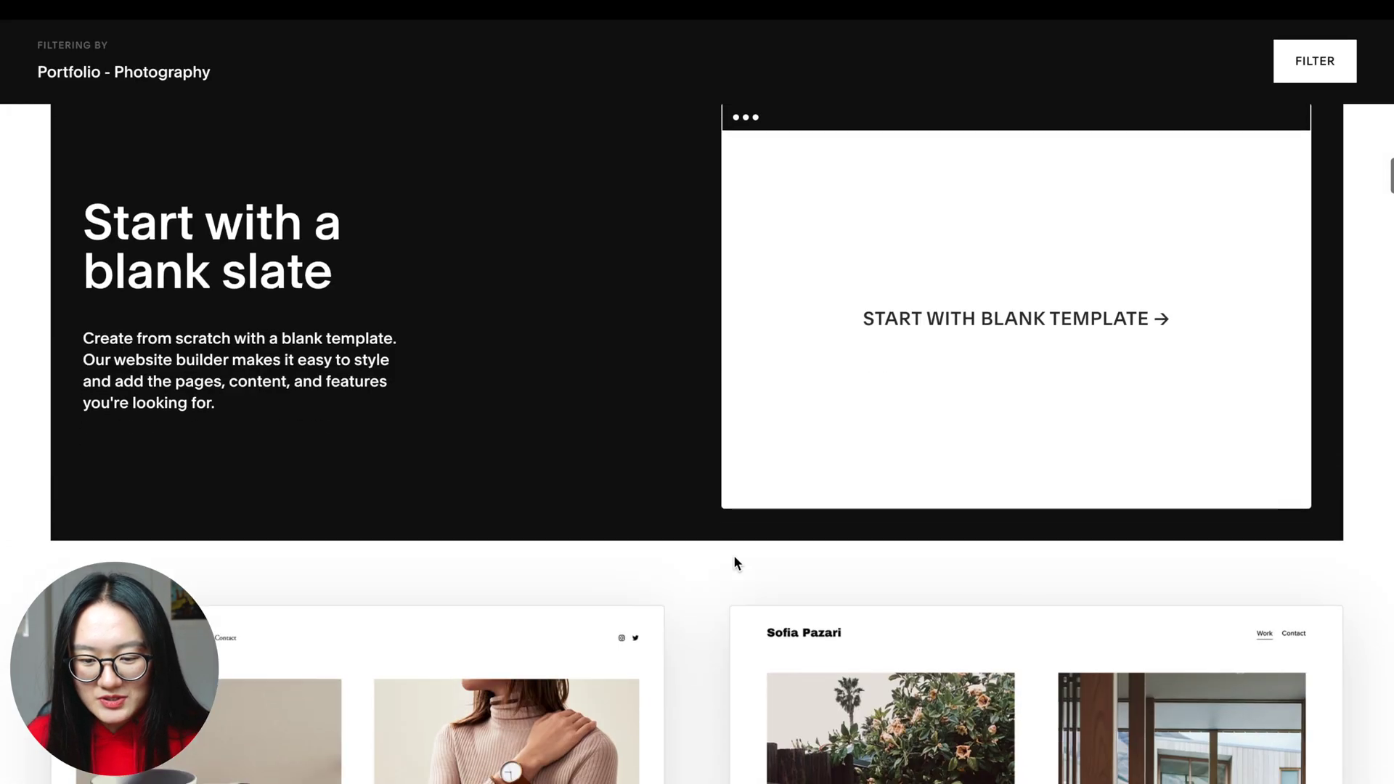
{"action": "scroll", "coordinate": [733, 555], "scroll_direction": "up", "scroll_amount": 5}
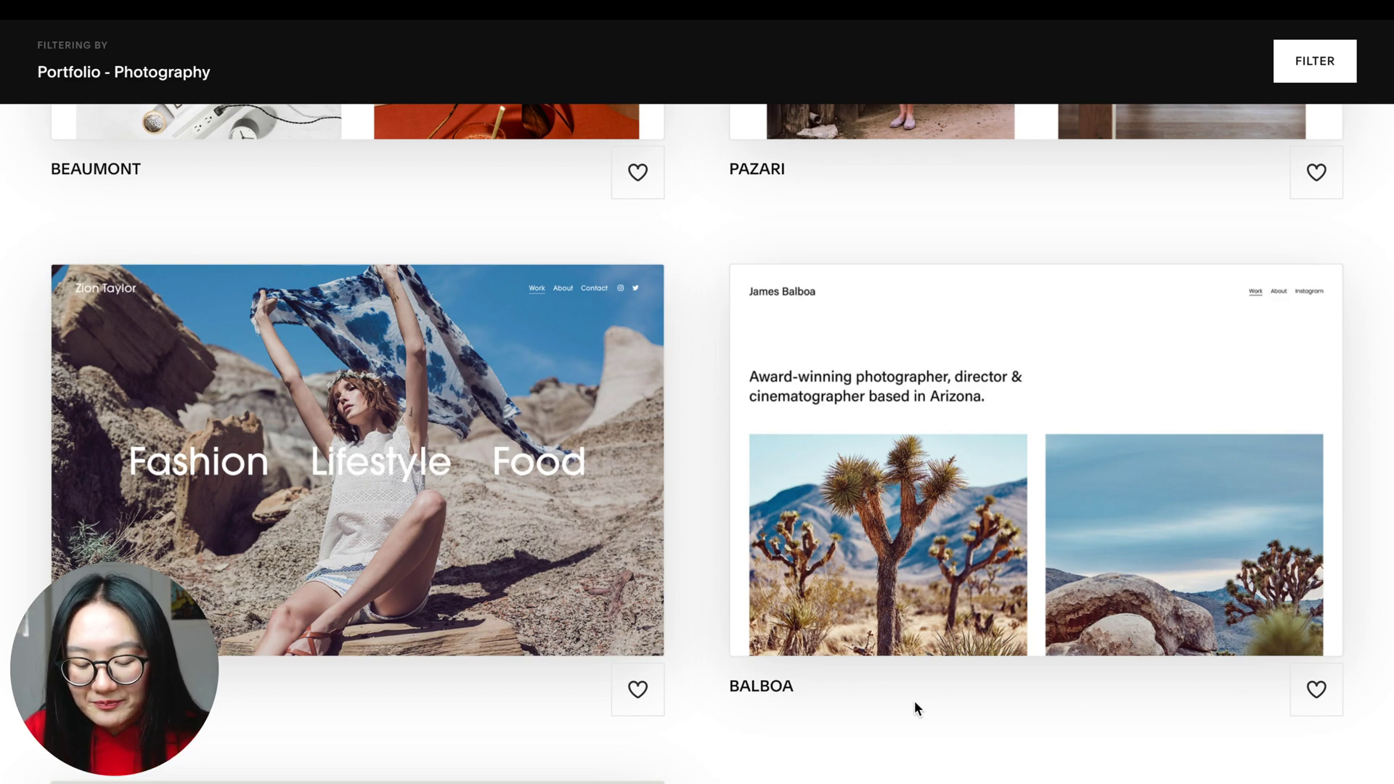
{"action": "mouse_move", "coordinate": [938, 587]}
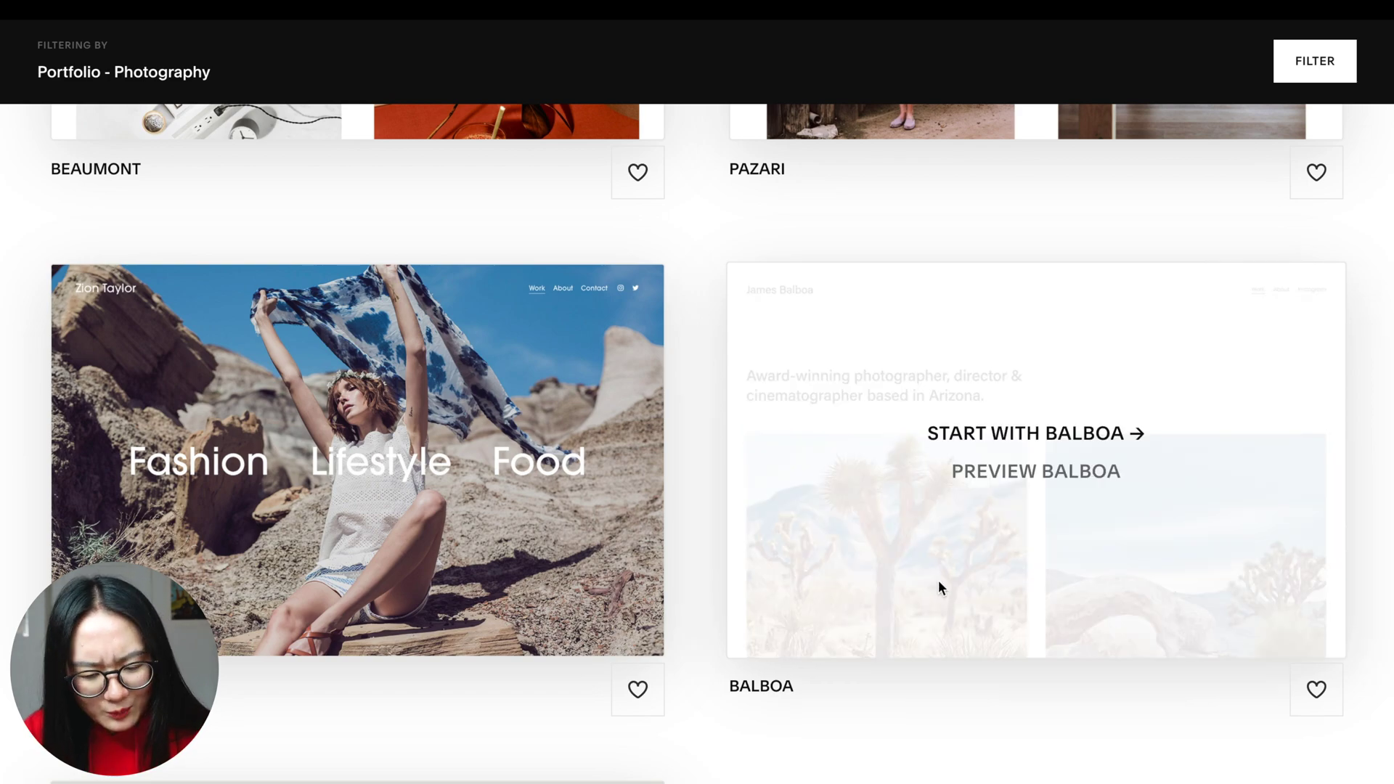
{"action": "left_click", "coordinate": [992, 434]}
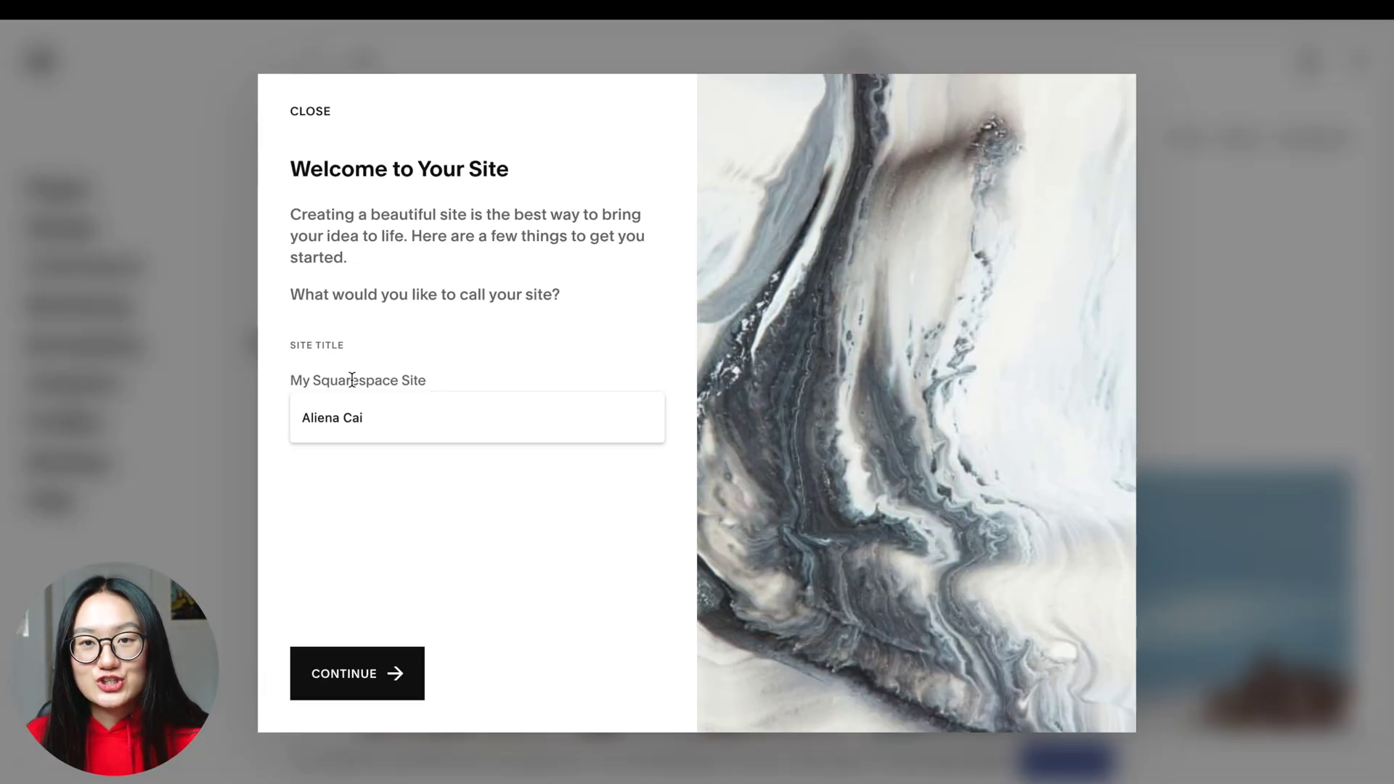
Enter the site owner's full name as the site title and close the welcome tour
{"action": "left_click", "coordinate": [349, 417]}
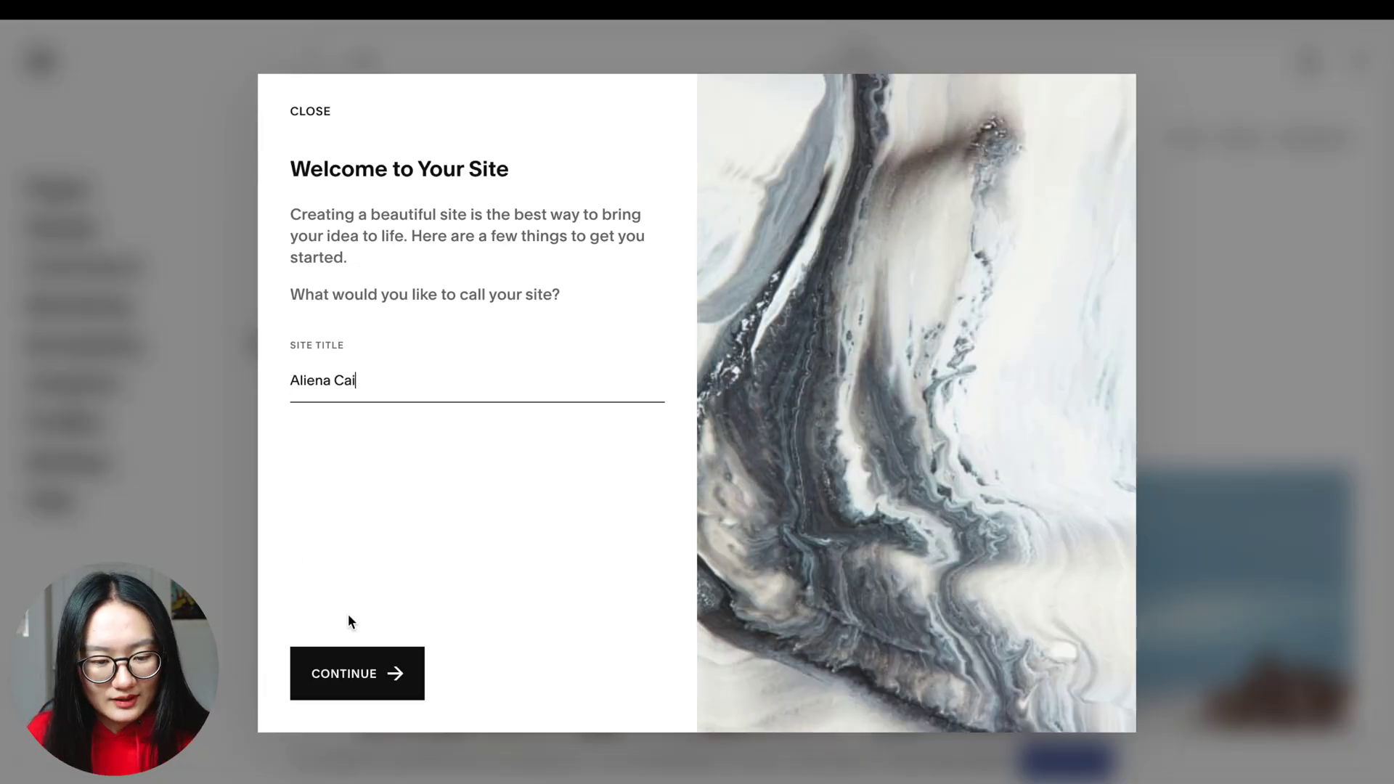
{"action": "left_click", "coordinate": [367, 661]}
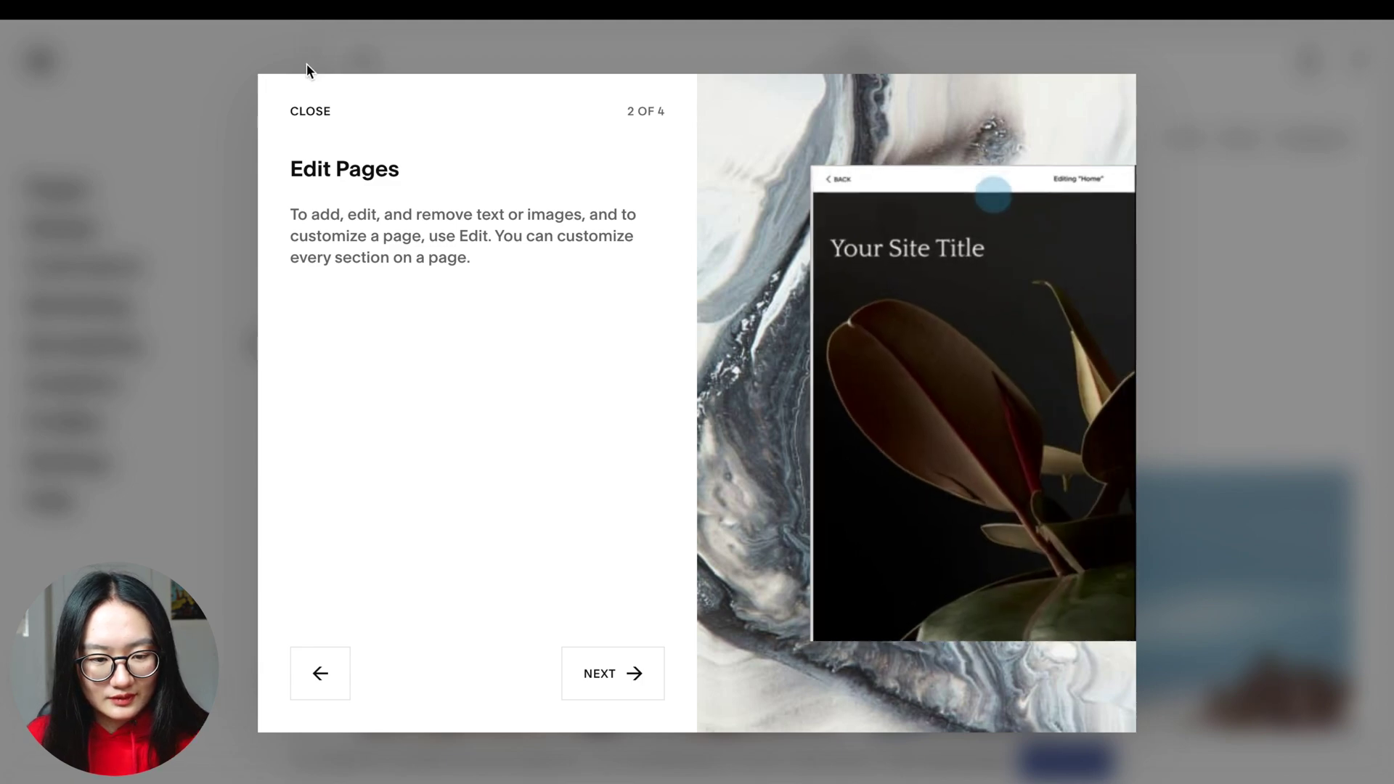
{"action": "left_click", "coordinate": [310, 111]}
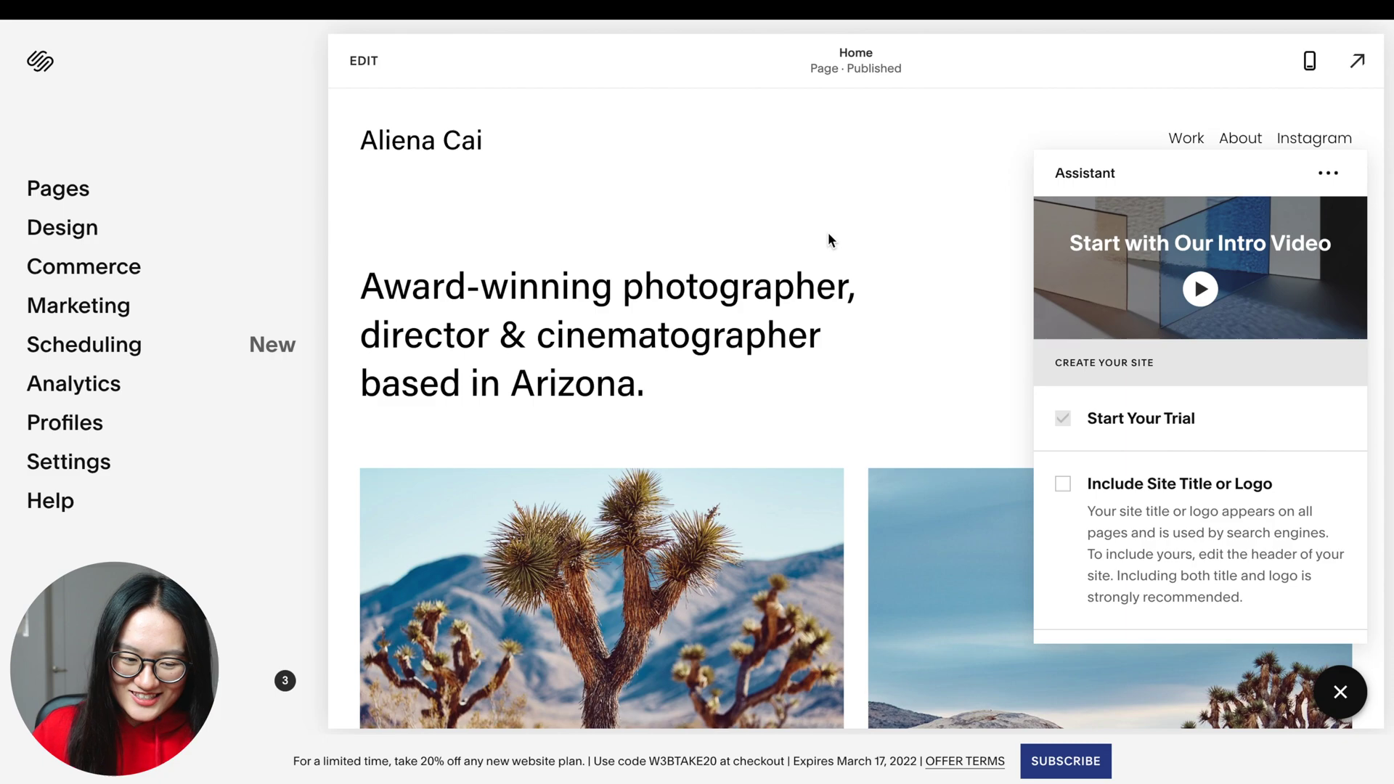
Set the site availability to Password Protected, enter the site password, save the change and return to the settings overview
{"action": "left_click", "coordinate": [103, 460]}
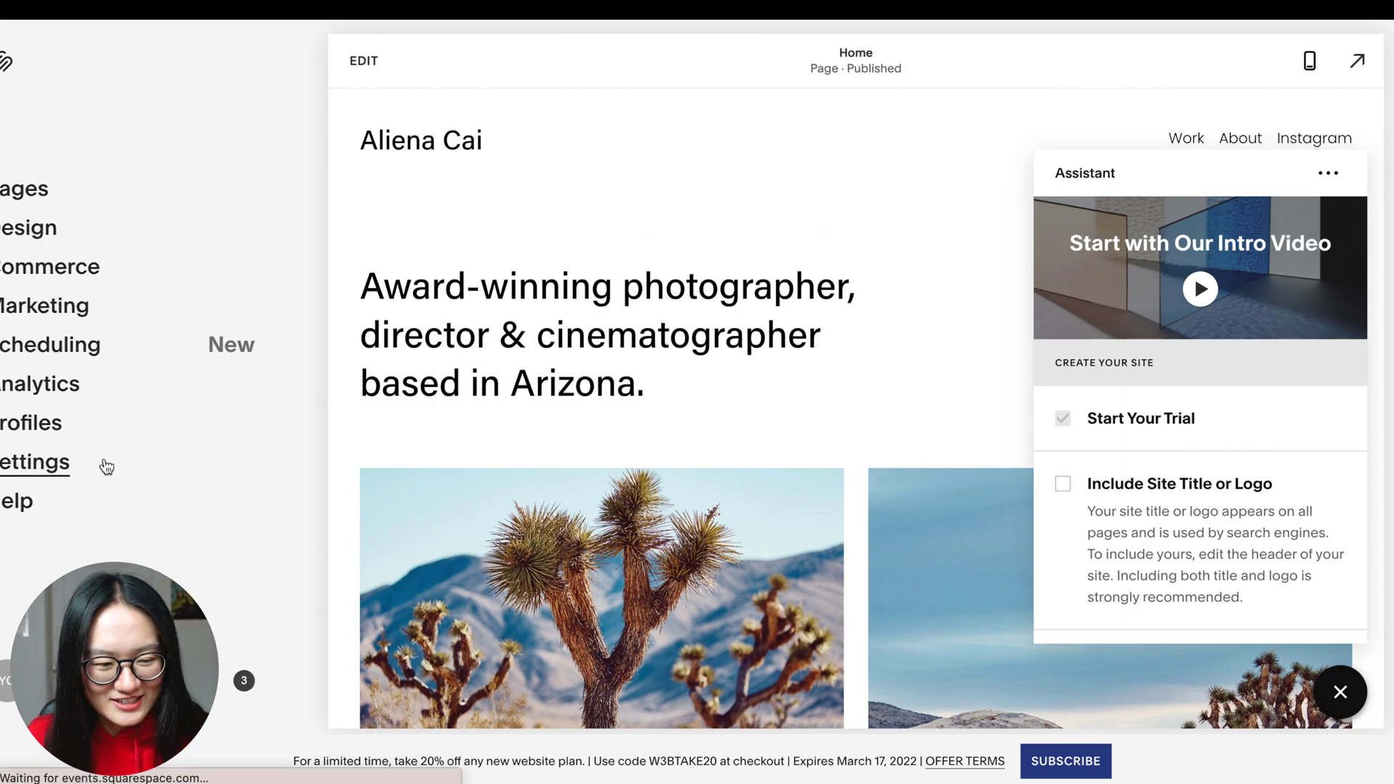
{"action": "left_click", "coordinate": [85, 188]}
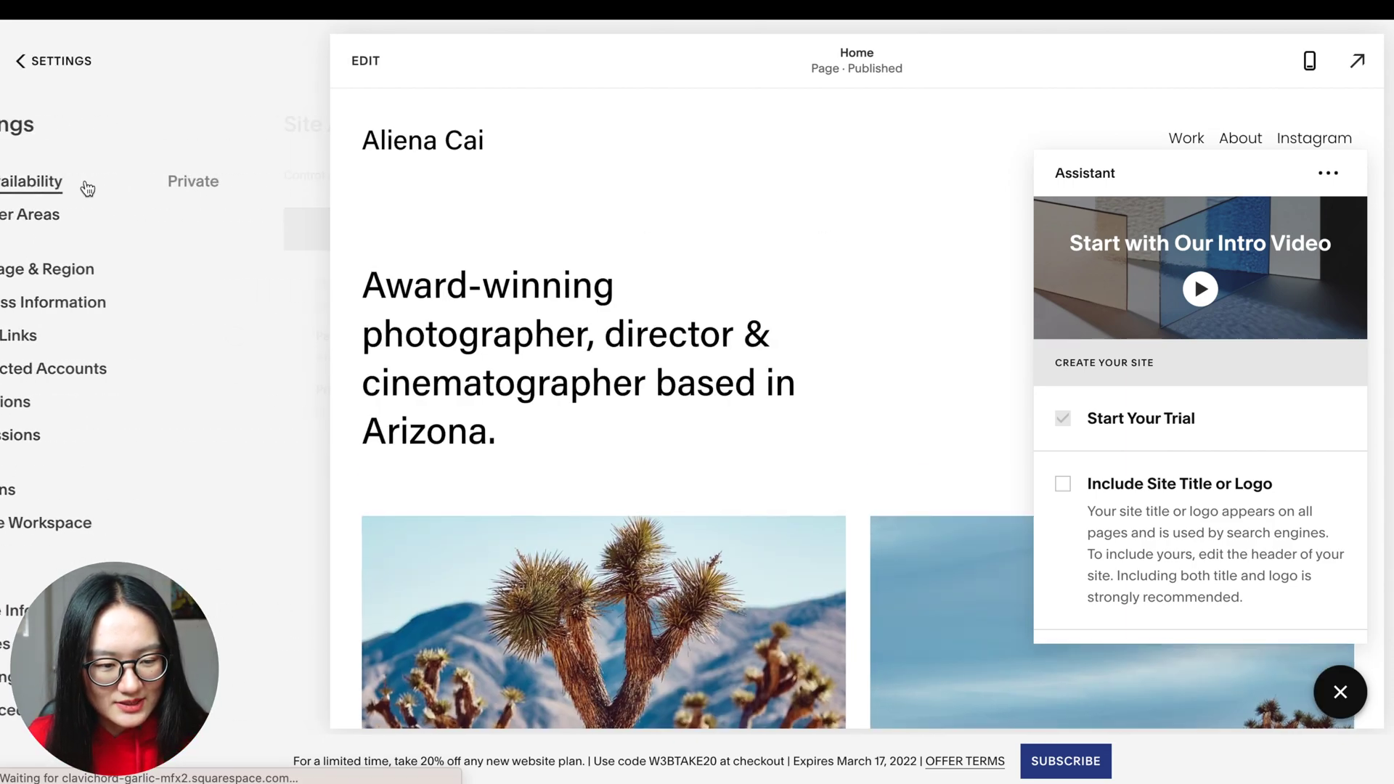
{"action": "left_click", "coordinate": [48, 351]}
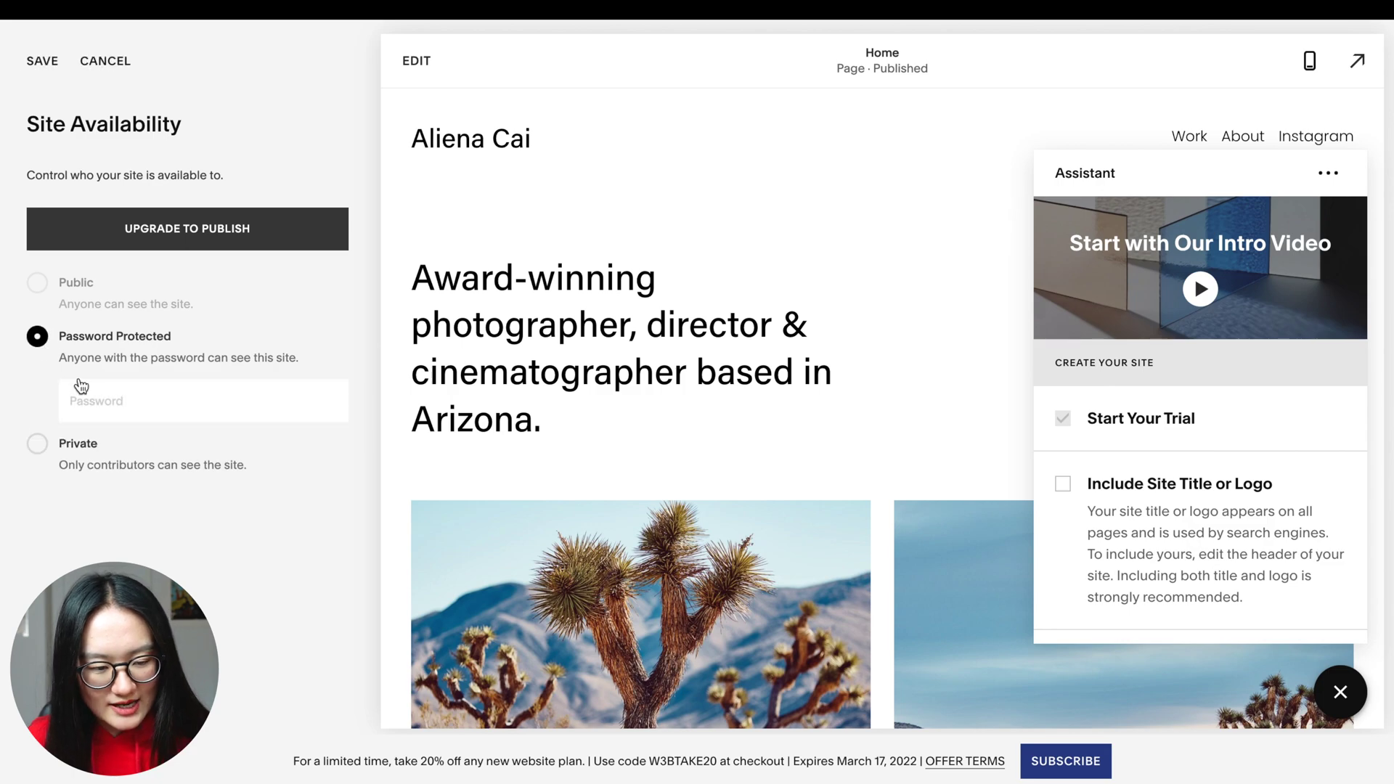
{"action": "left_click", "coordinate": [116, 404]}
{"action": "type", "text": "••••••••••"}
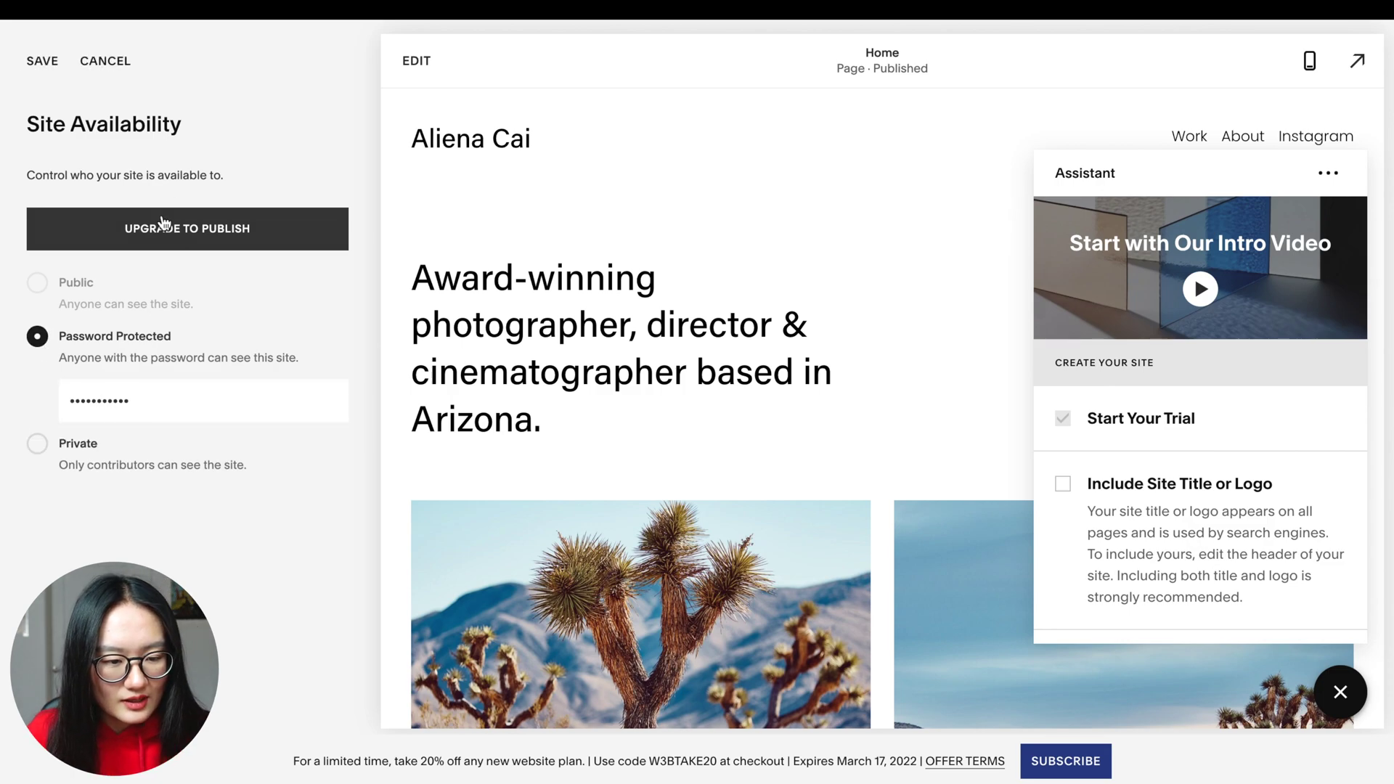
{"action": "left_click", "coordinate": [293, 237]}
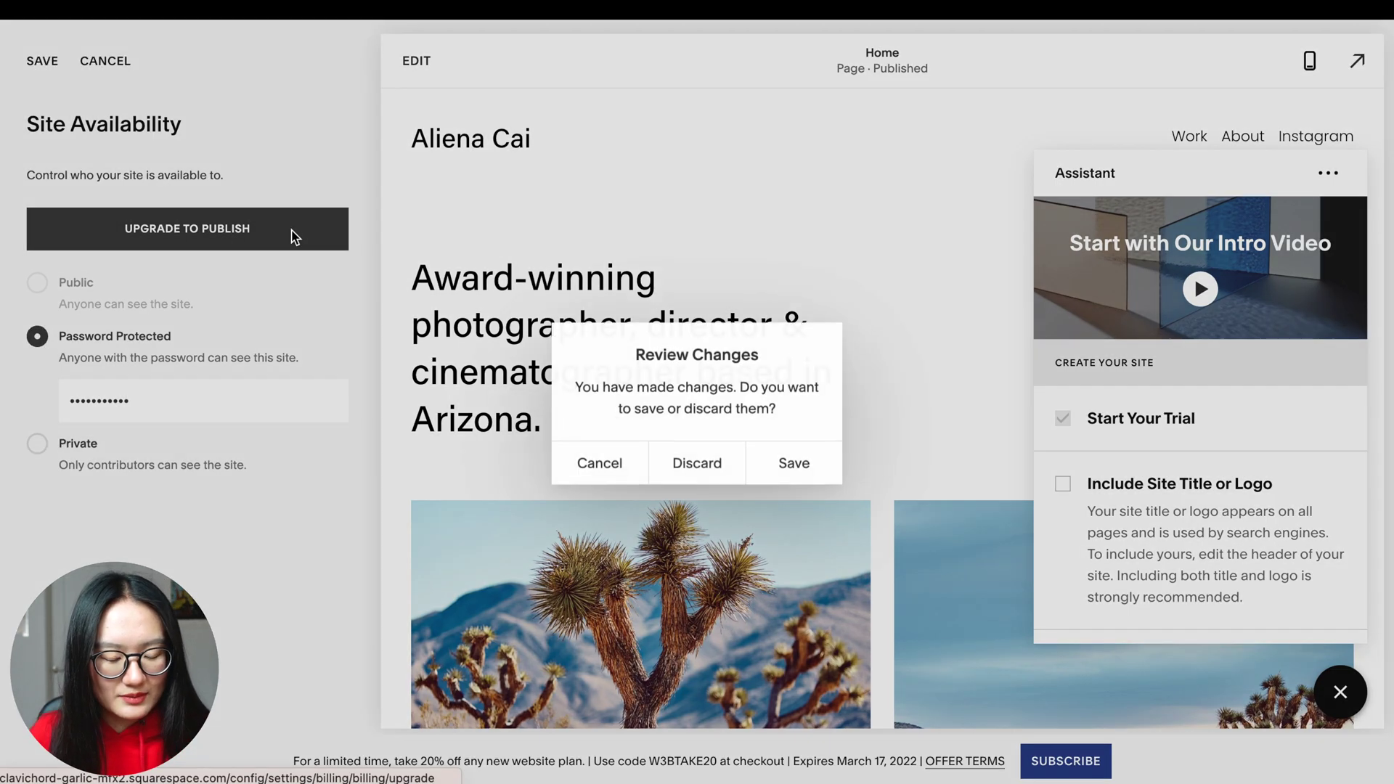
{"action": "left_click", "coordinate": [793, 464]}
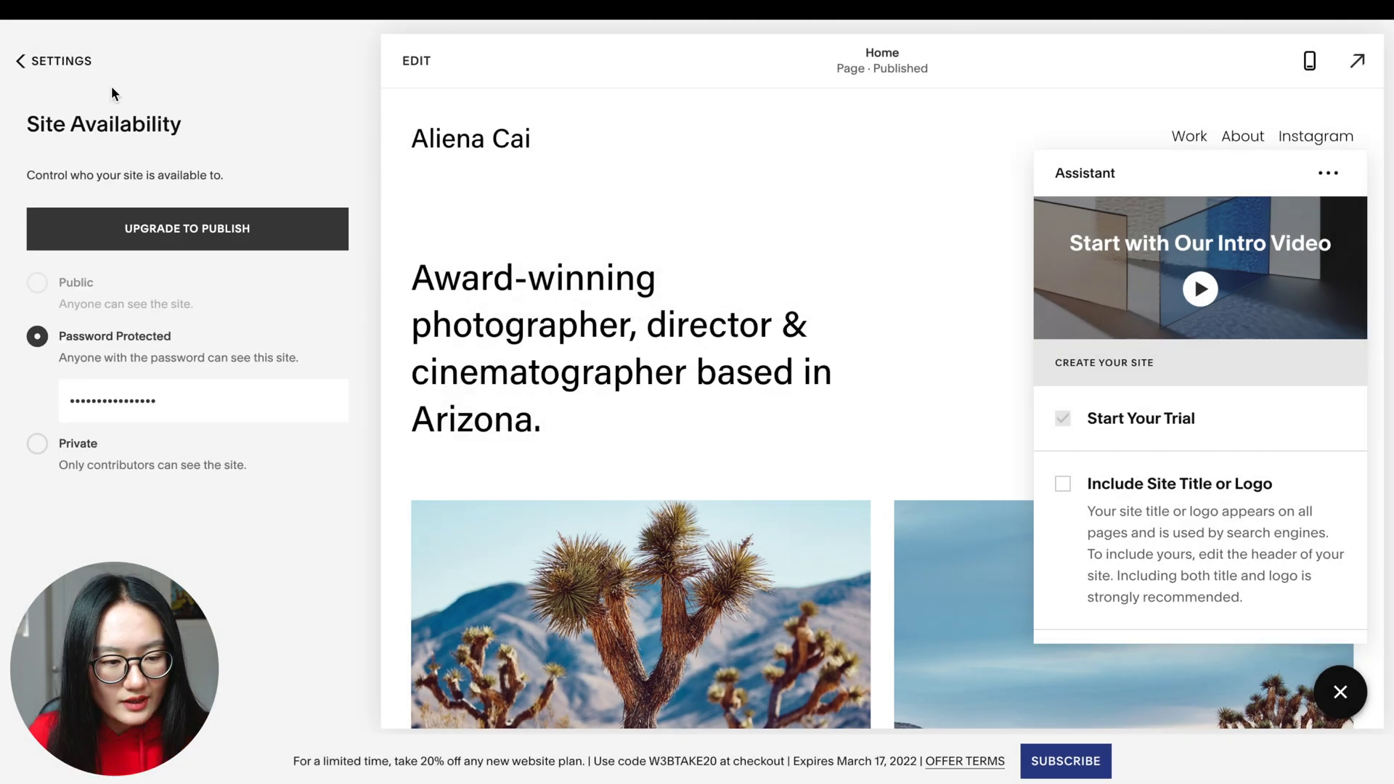
{"action": "left_click", "coordinate": [72, 58]}
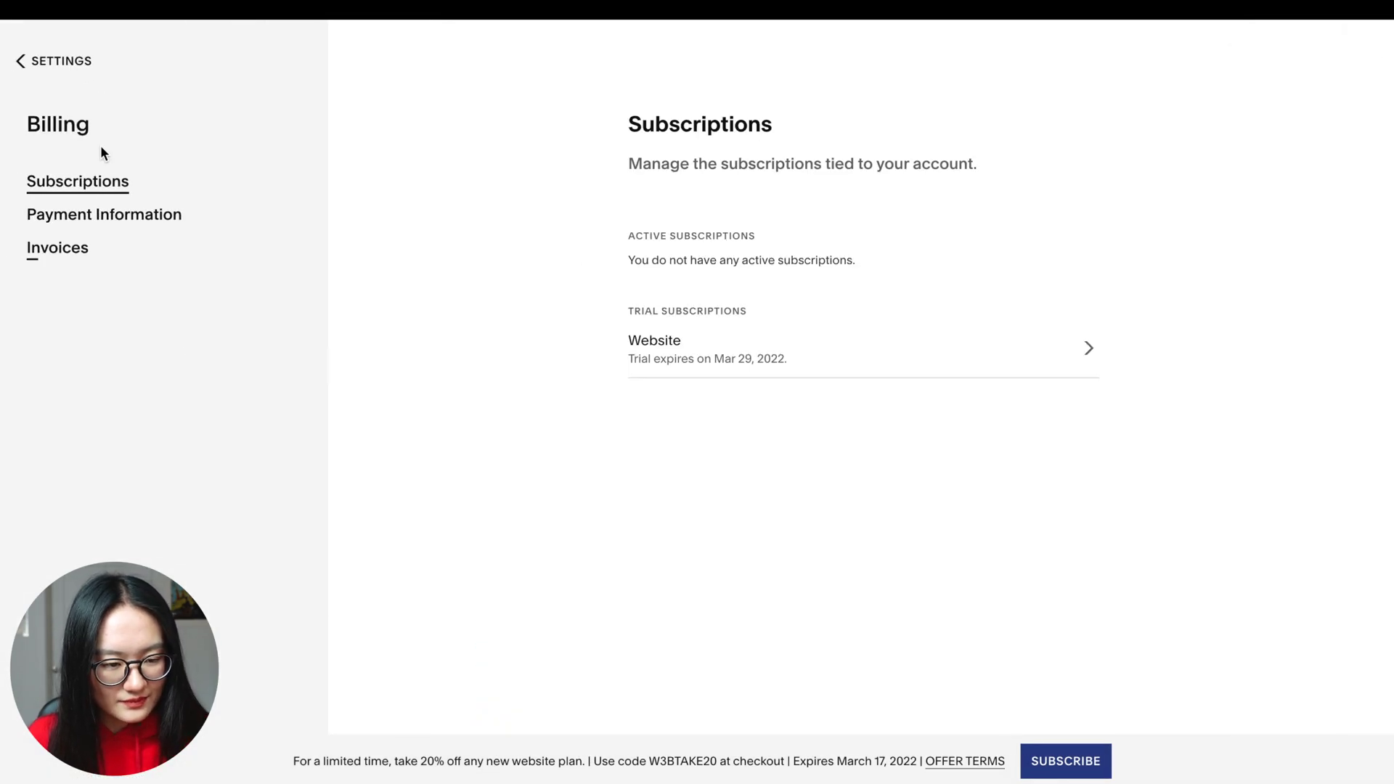
{"action": "left_click", "coordinate": [71, 62]}
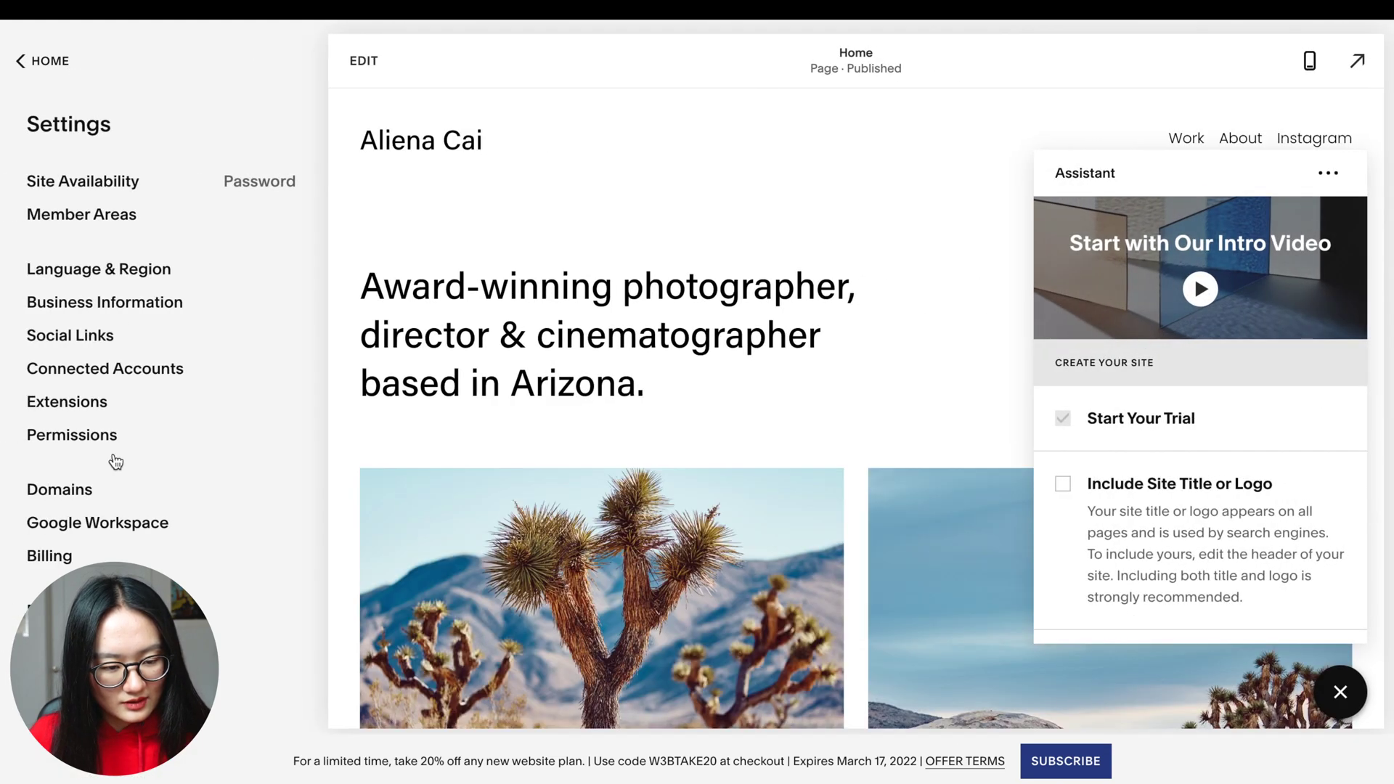
Rename the built-in domain's Site ID to the site owner's name in lowercase without spaces
{"action": "left_click", "coordinate": [84, 492]}
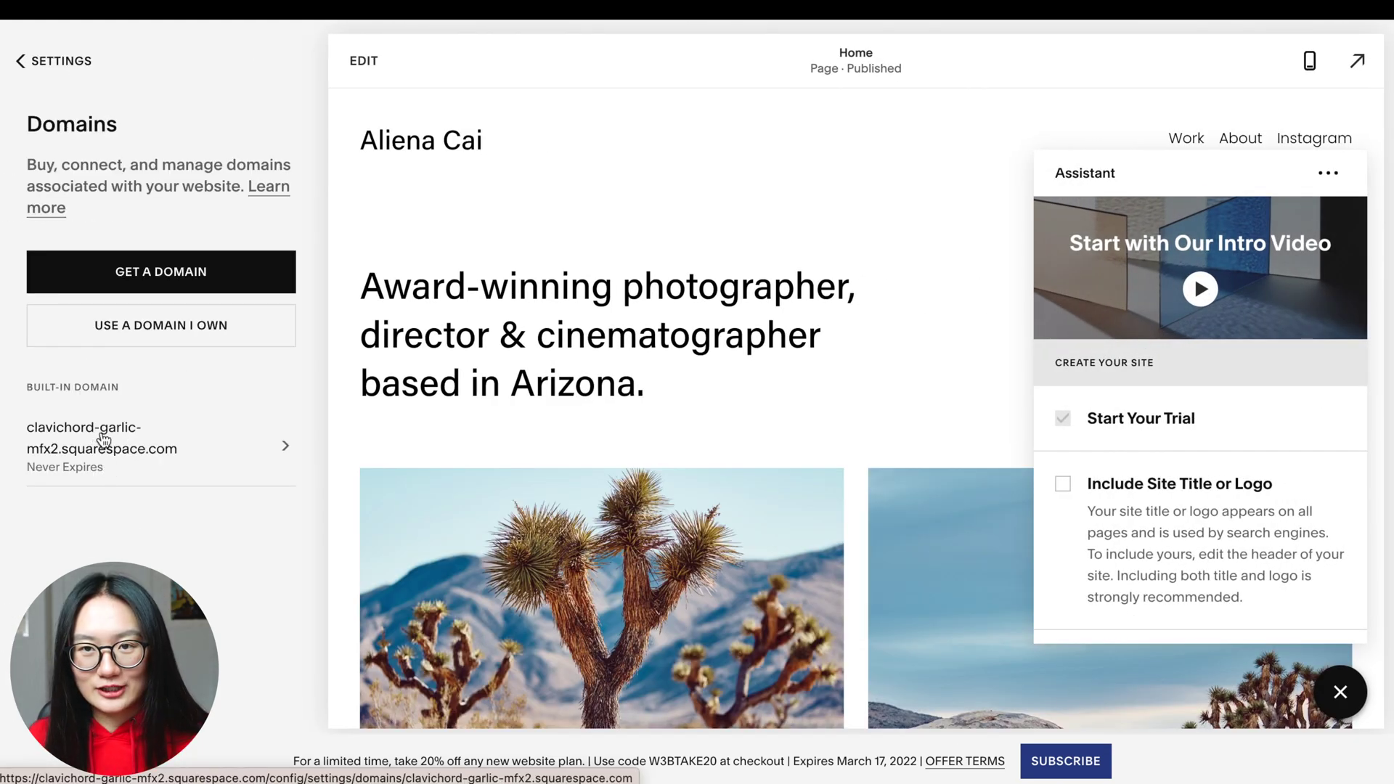
{"action": "left_click", "coordinate": [98, 438]}
{"action": "triple_click", "coordinate": [102, 436]}
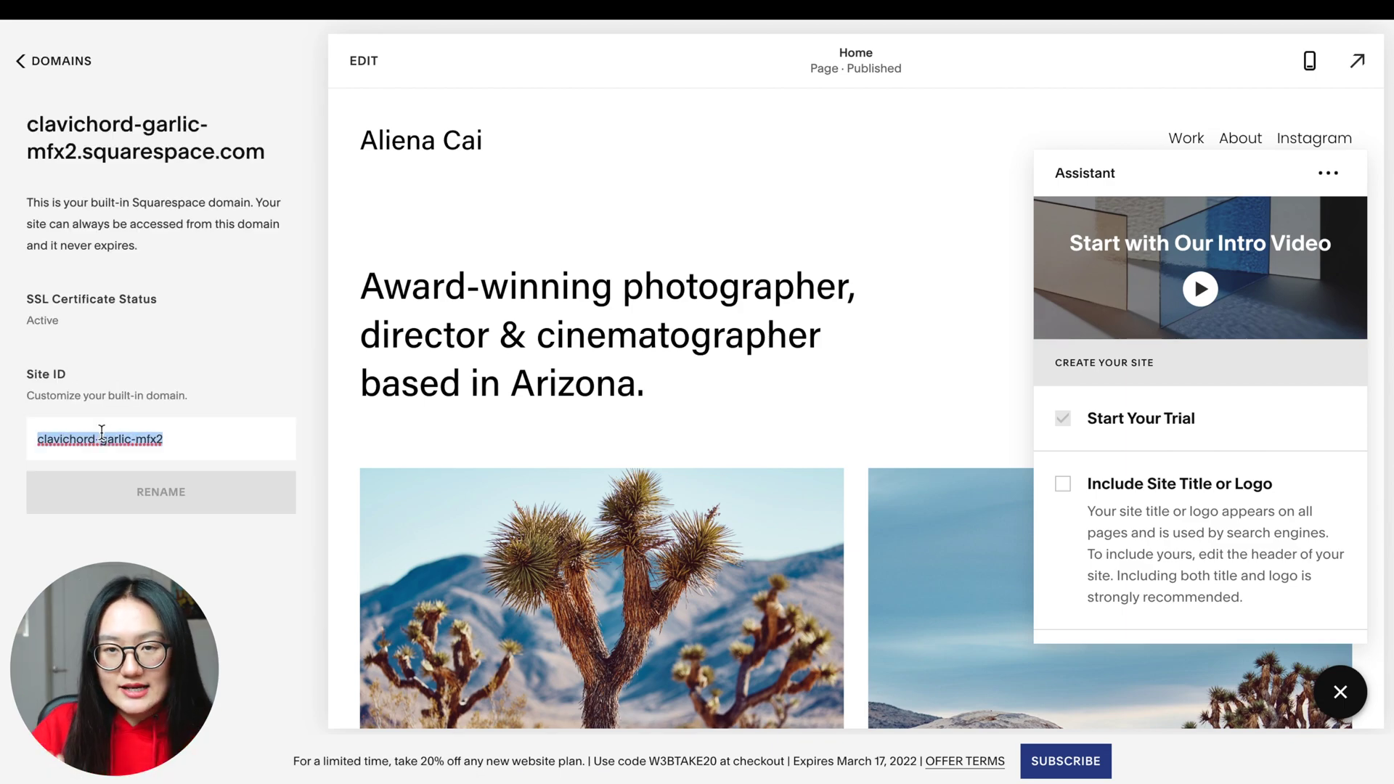
{"action": "type", "text": "alienacai"}
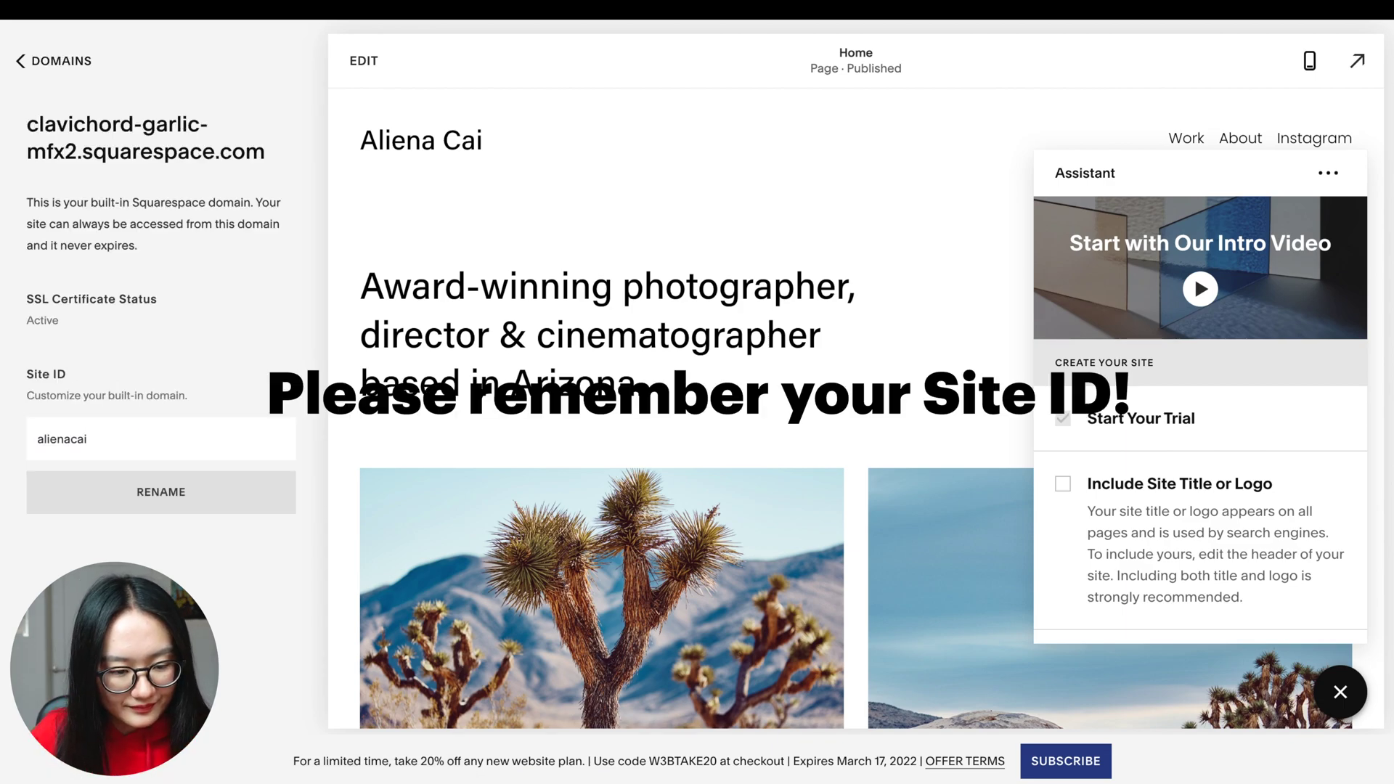
{"action": "left_click", "coordinate": [206, 492]}
{"action": "left_click", "coordinate": [271, 556]}
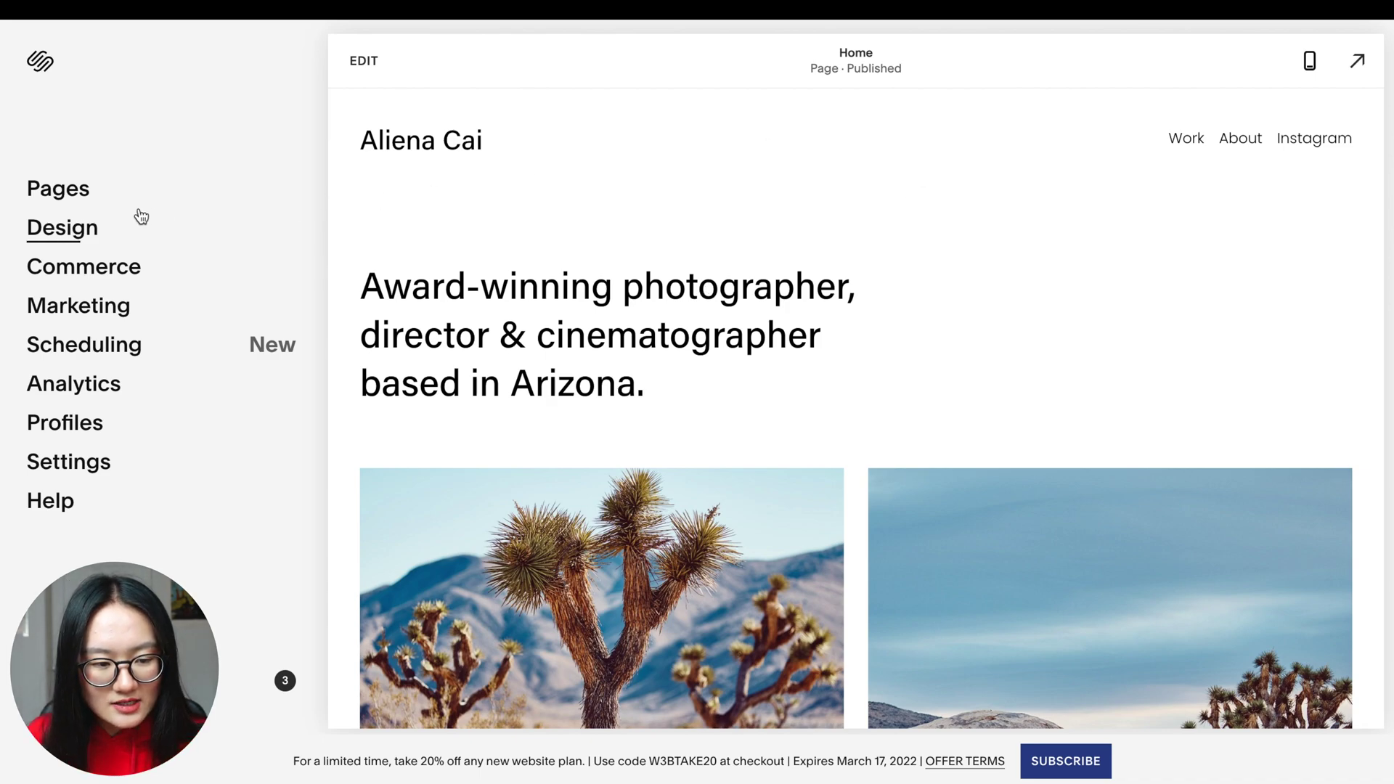
Delete the Work folder with its demo pages from the site's main navigation
{"action": "left_click", "coordinate": [55, 189]}
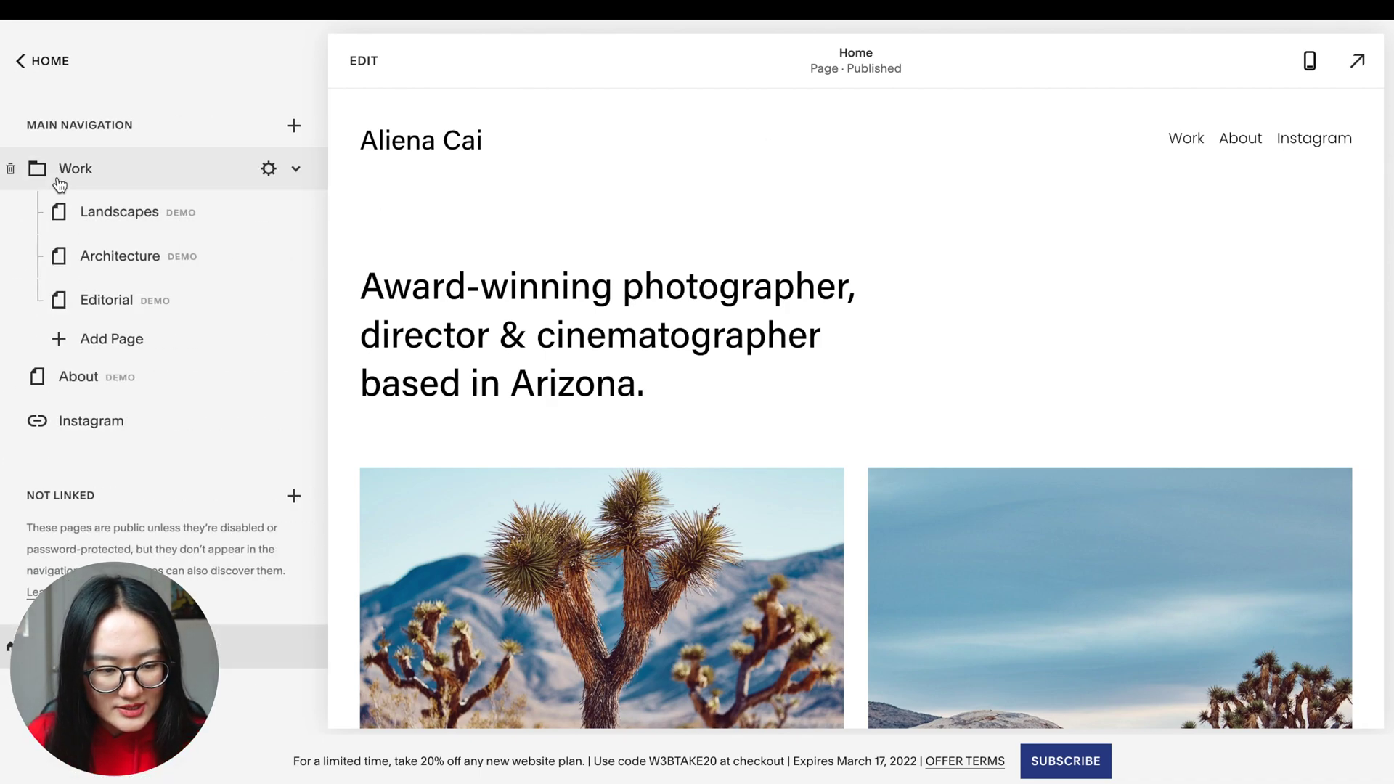
{"action": "left_click_drag", "start_coordinate": [28, 125], "coordinate": [161, 131]}
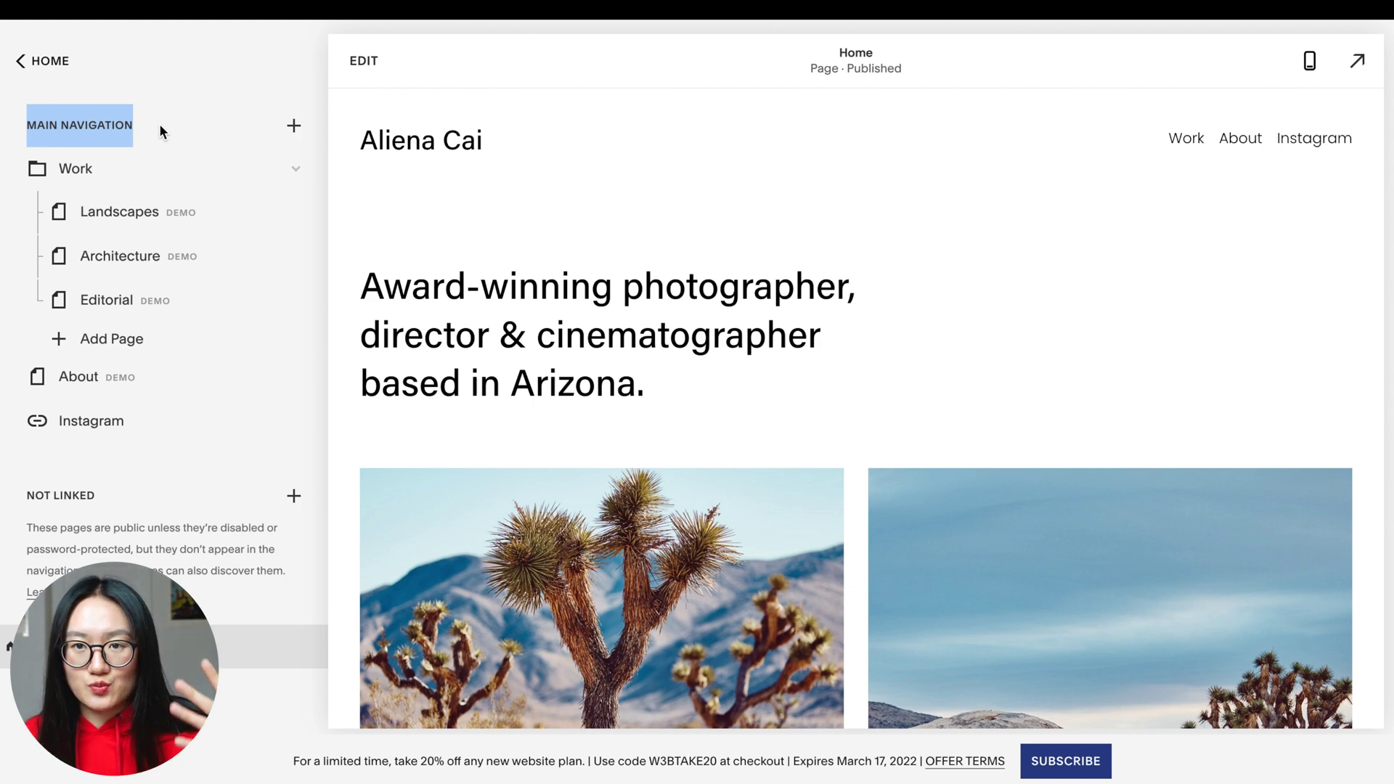
{"action": "mouse_move", "coordinate": [270, 172]}
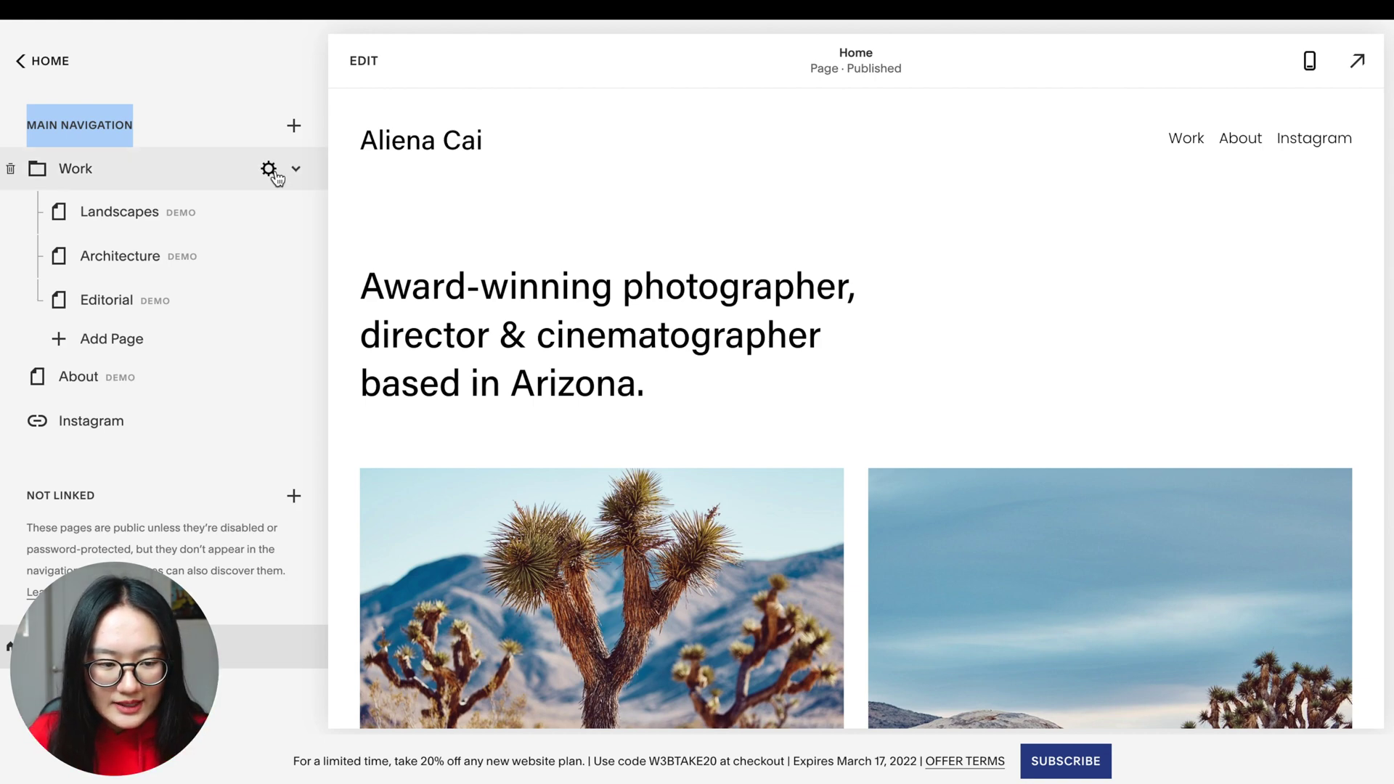
{"action": "left_click", "coordinate": [269, 172]}
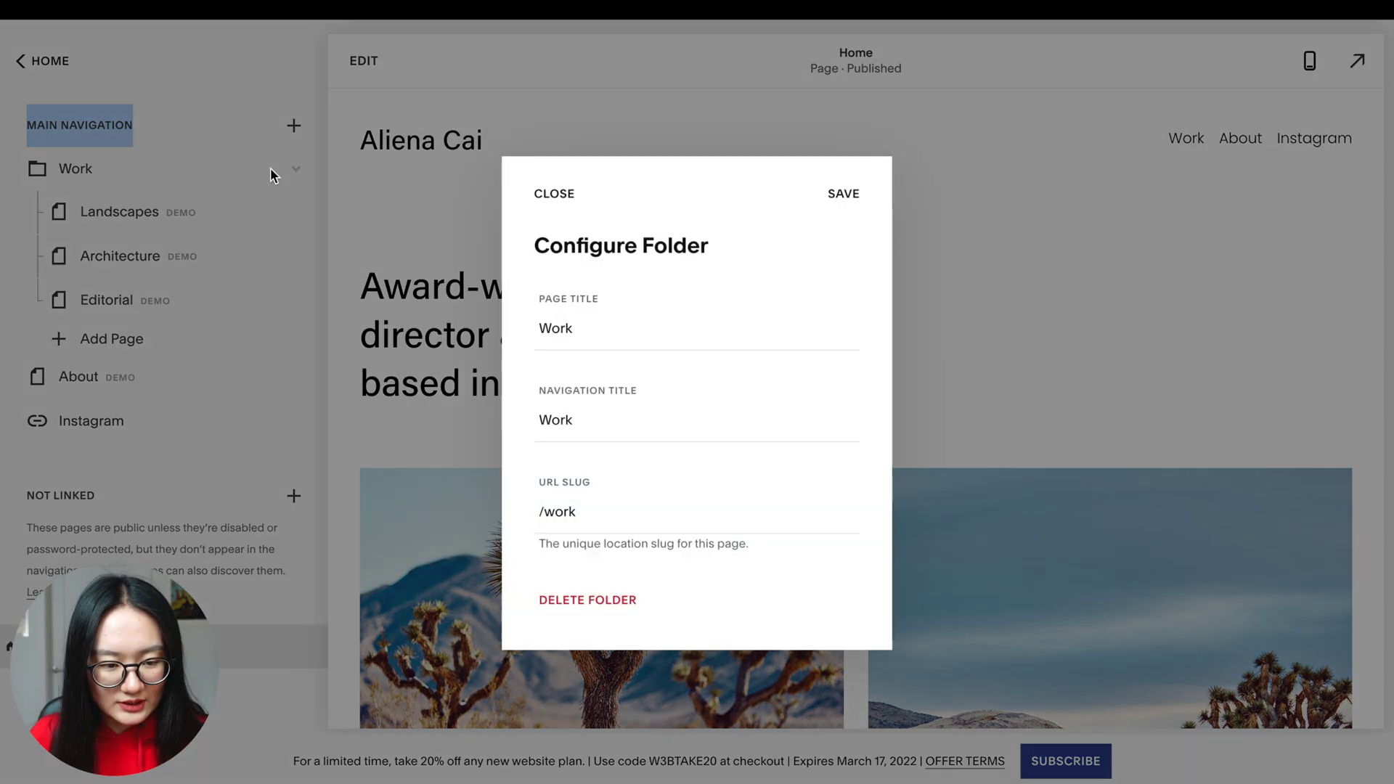
{"action": "left_click", "coordinate": [577, 602]}
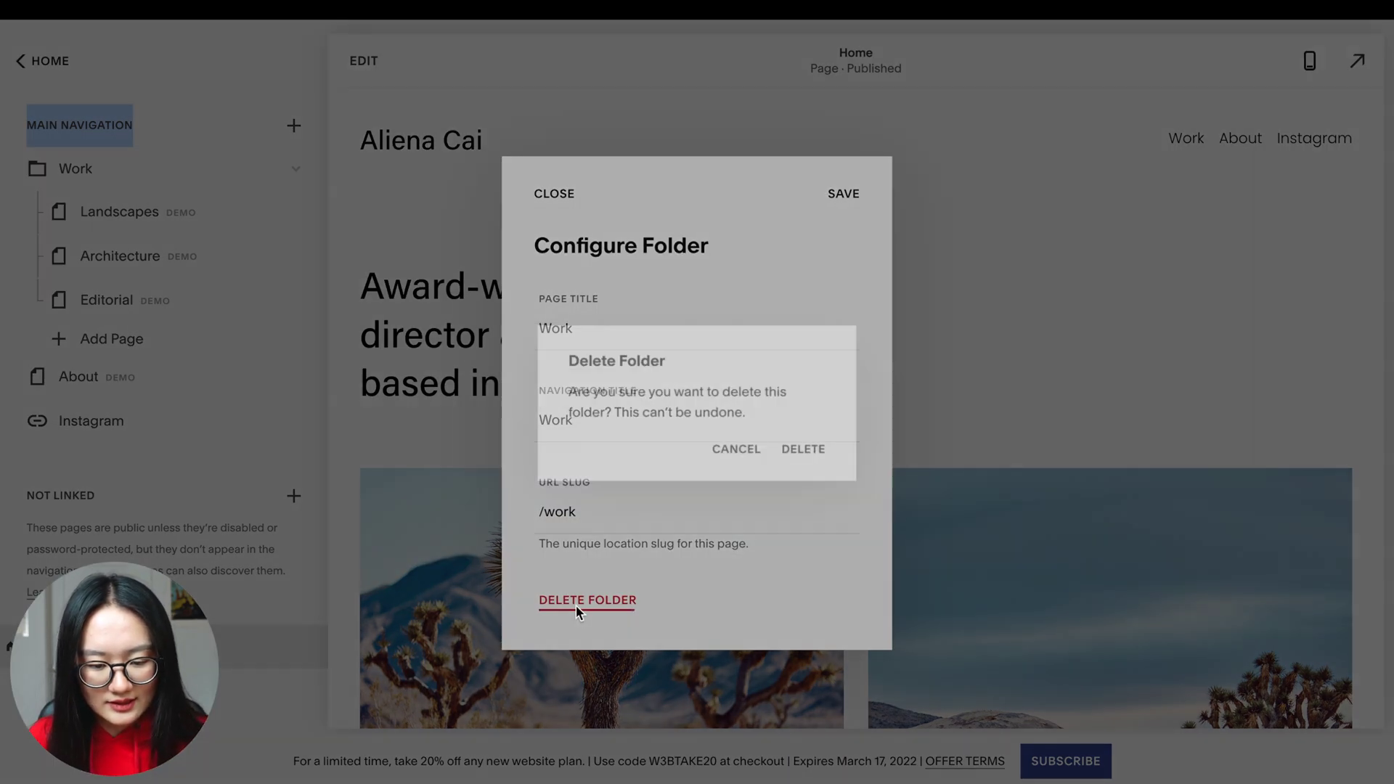
{"action": "left_click", "coordinate": [805, 457]}
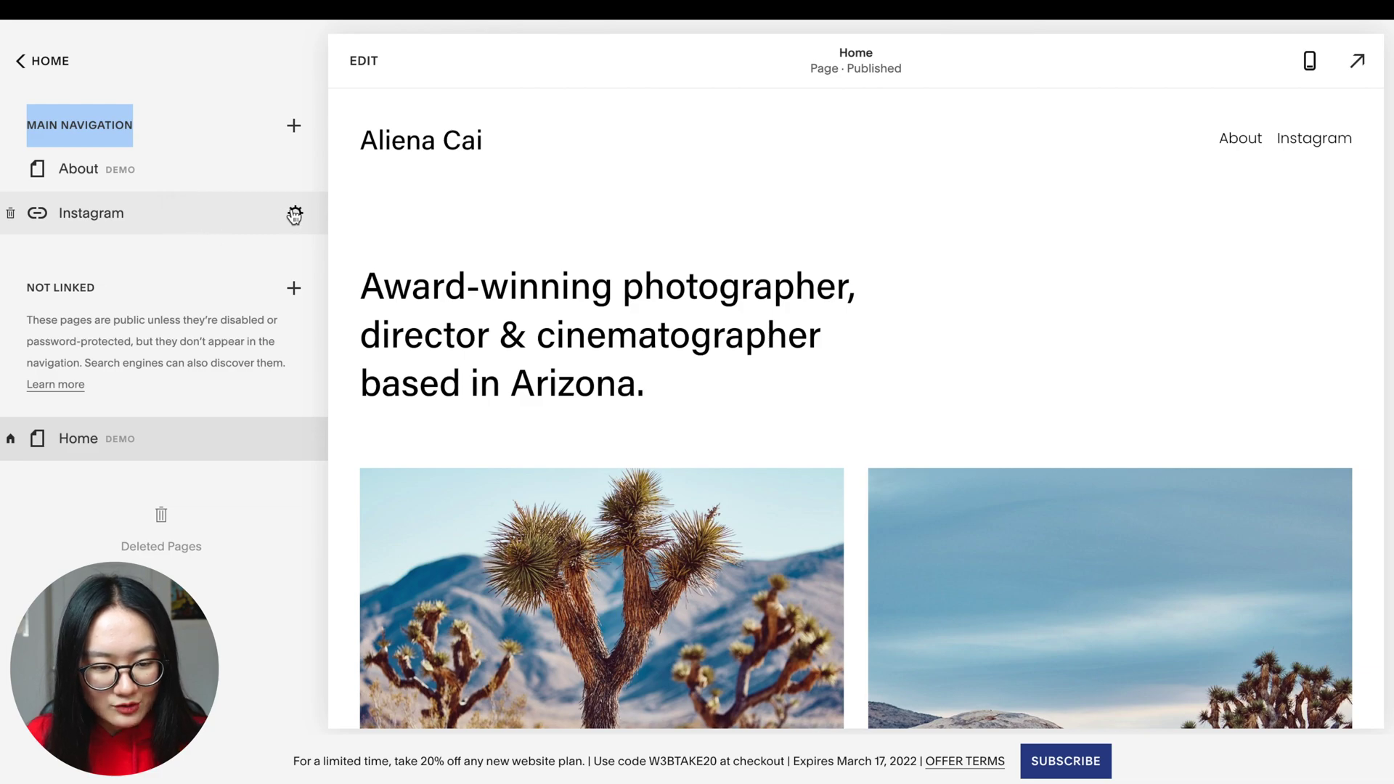
Retitle the Instagram link in the main navigation as "Linkedin" and save the link settings
{"action": "left_click", "coordinate": [294, 215]}
{"action": "double_click", "coordinate": [608, 378]}
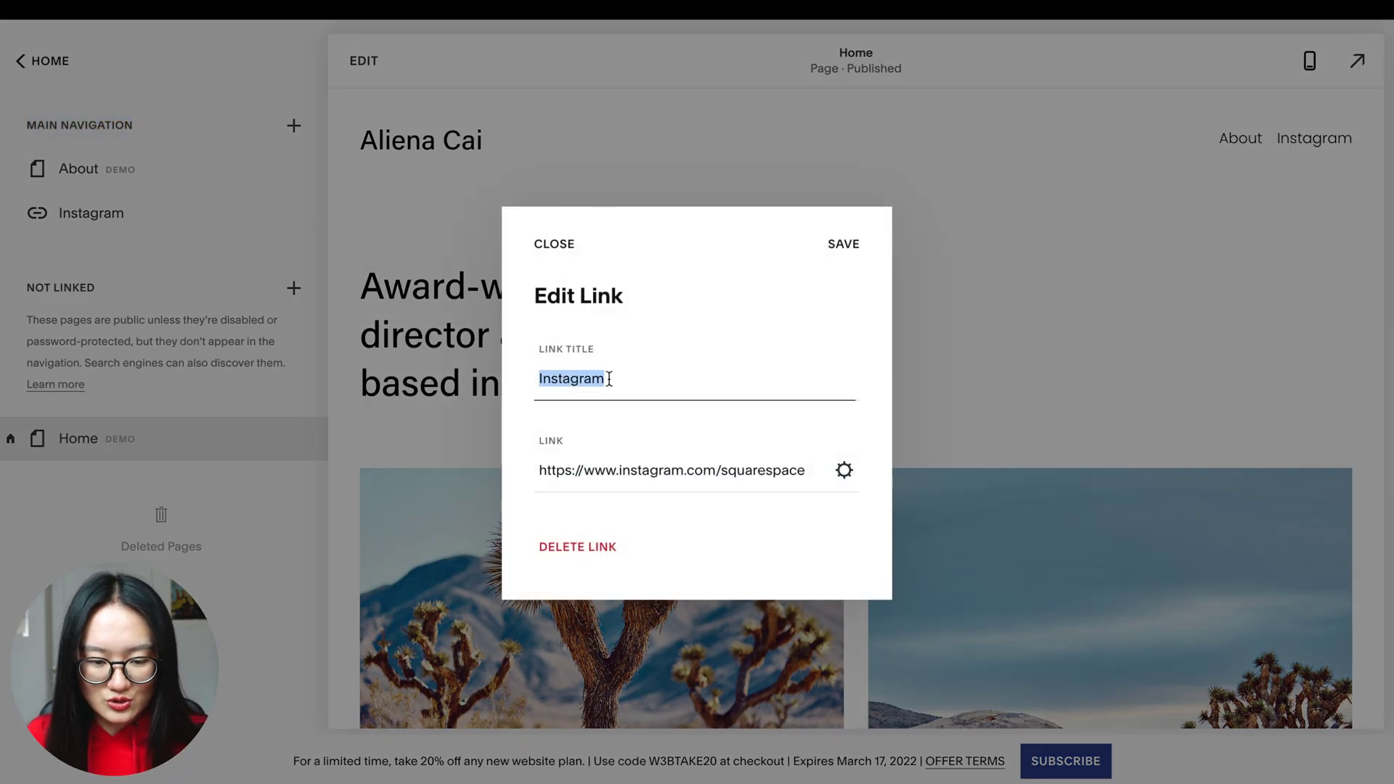
{"action": "type", "text": "Linkedin"}
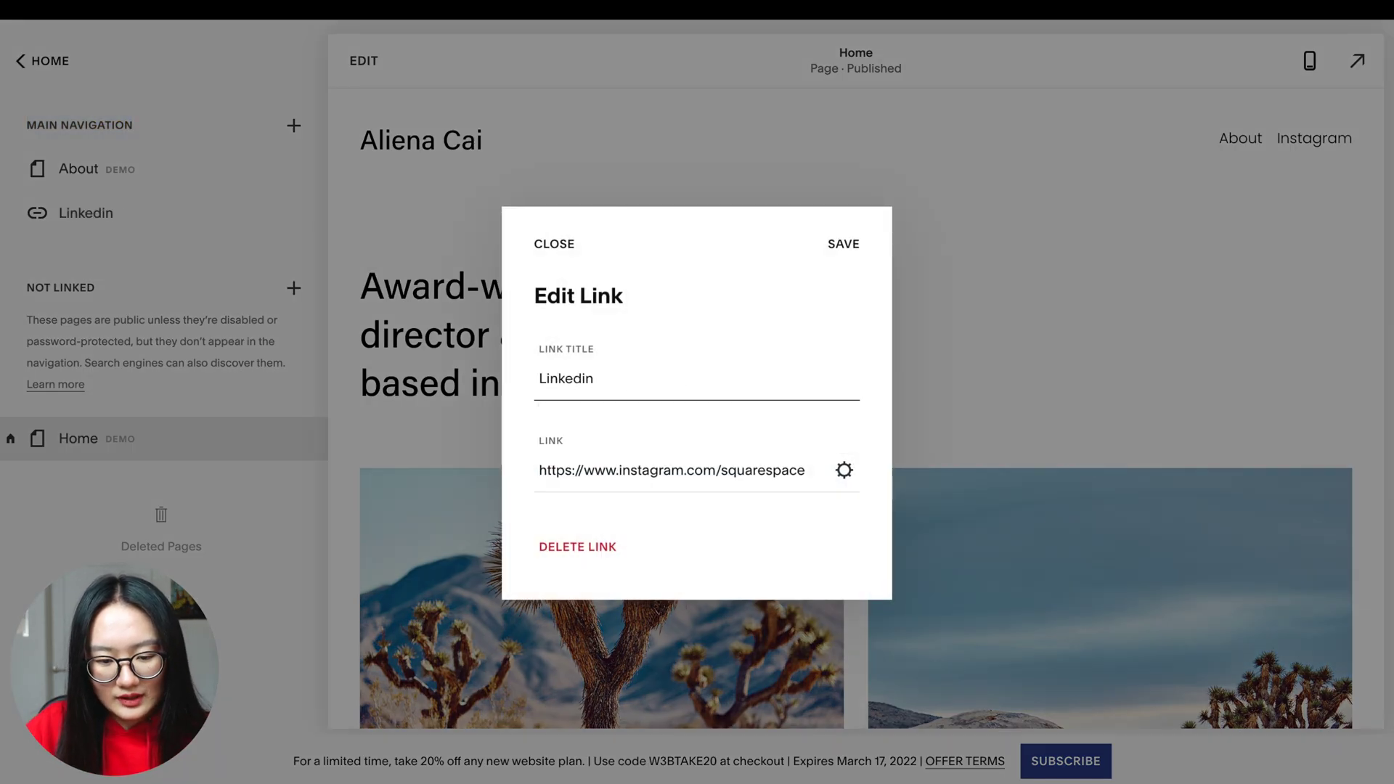
{"action": "triple_click", "coordinate": [638, 464]}
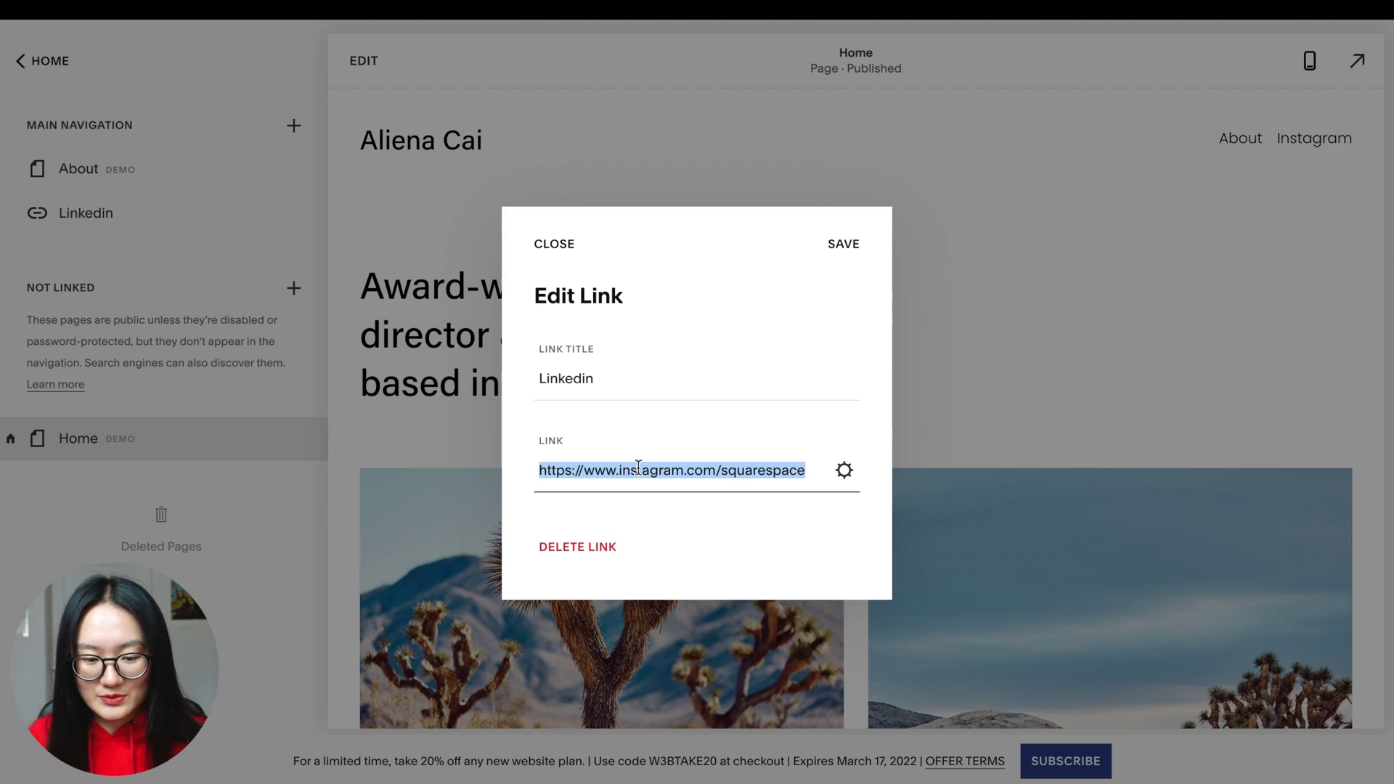
{"action": "left_click", "coordinate": [831, 246]}
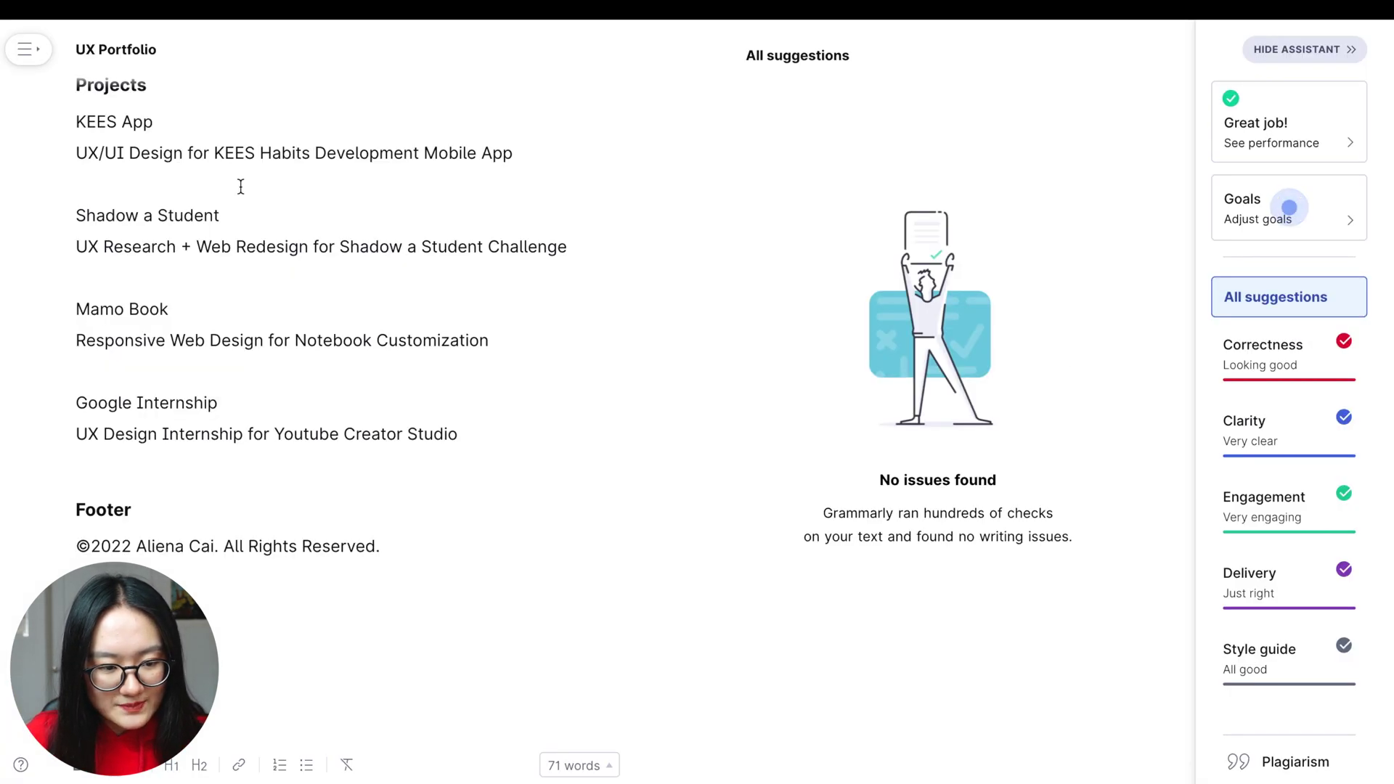
Switch to Grammarly and copy the Intro paragraph of the Home Page section in the UX Portfolio document
{"action": "scroll", "coordinate": [236, 192], "scroll_direction": "up", "scroll_amount": 4}
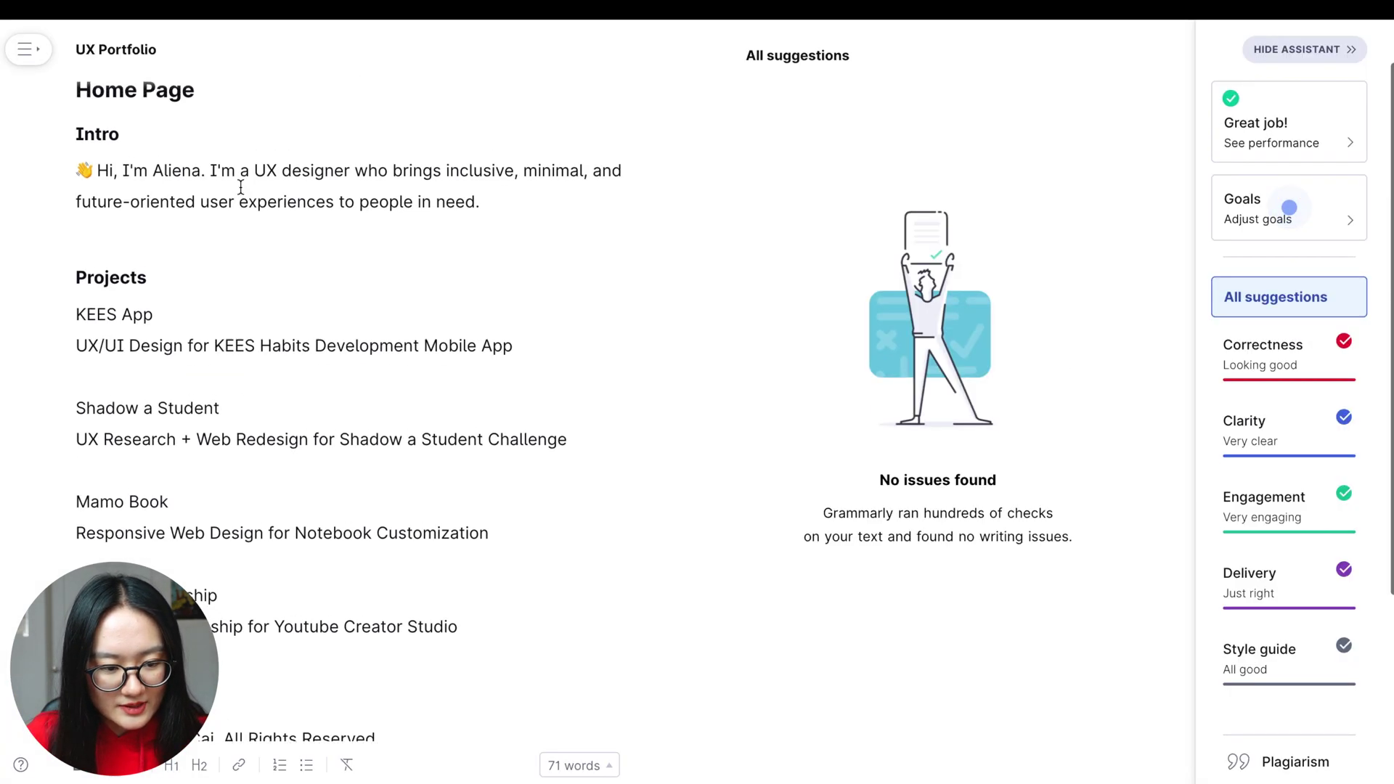
{"action": "triple_click", "coordinate": [233, 211]}
{"action": "key", "text": "ctrl+c"}
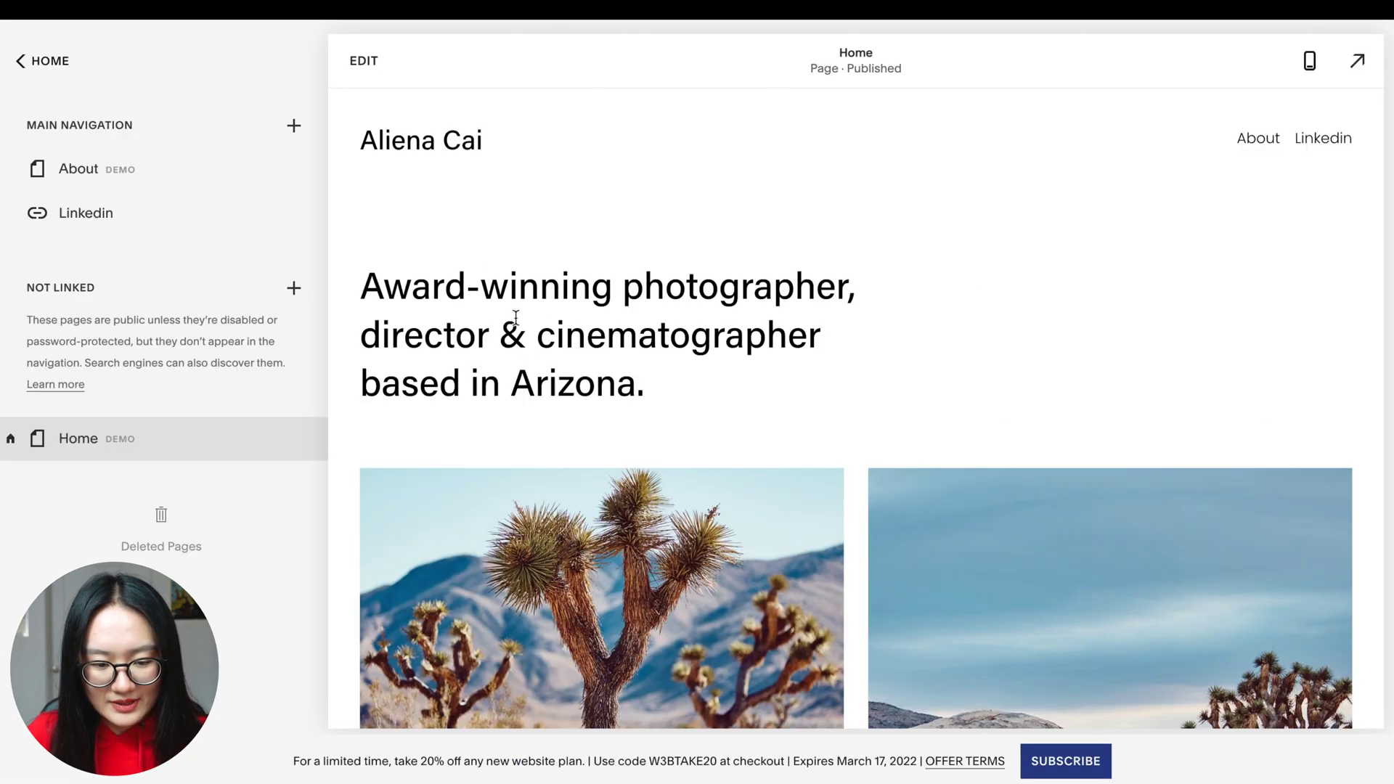
Replace the home page's demo headline with the copied intro text and put the greeting sentence in its own paragraph
{"action": "triple_click", "coordinate": [517, 320]}
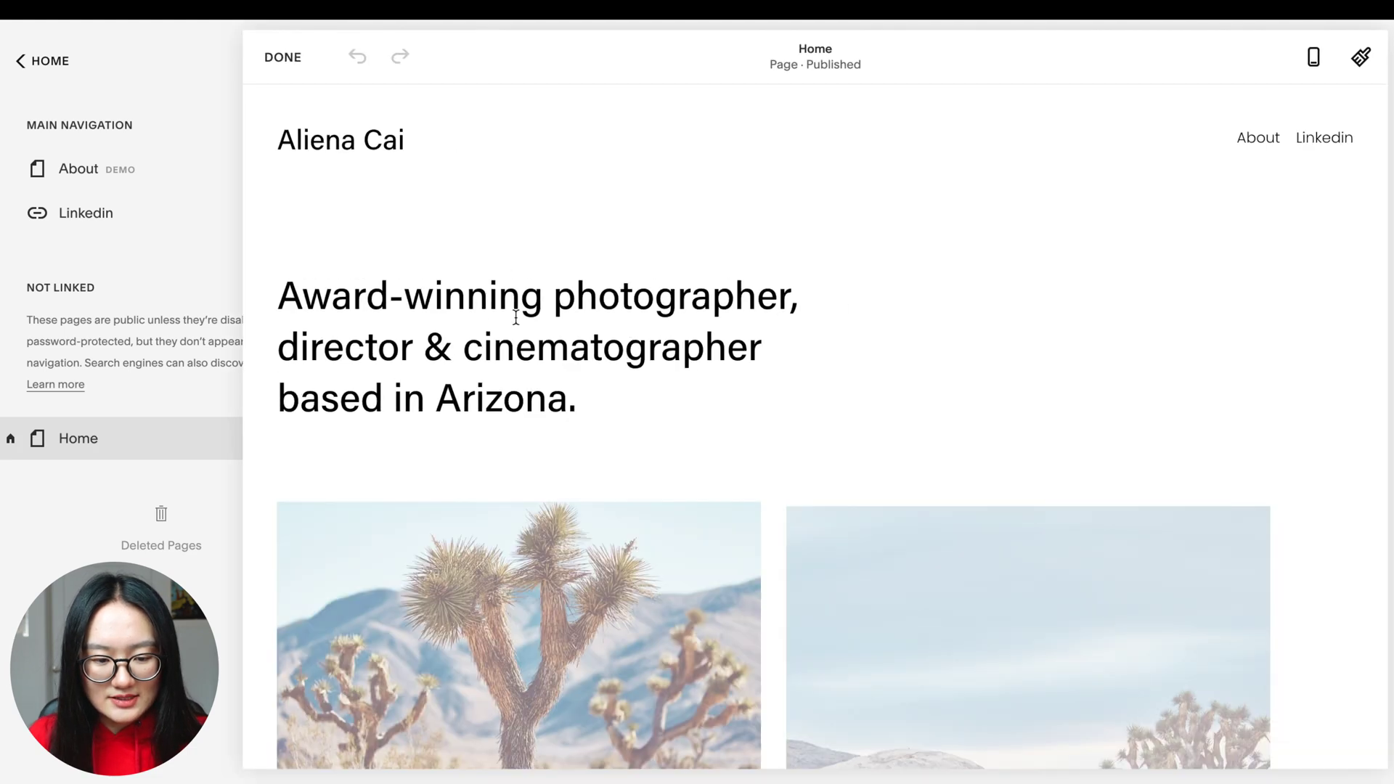
{"action": "left_click", "coordinate": [515, 317]}
{"action": "triple_click", "coordinate": [472, 347]}
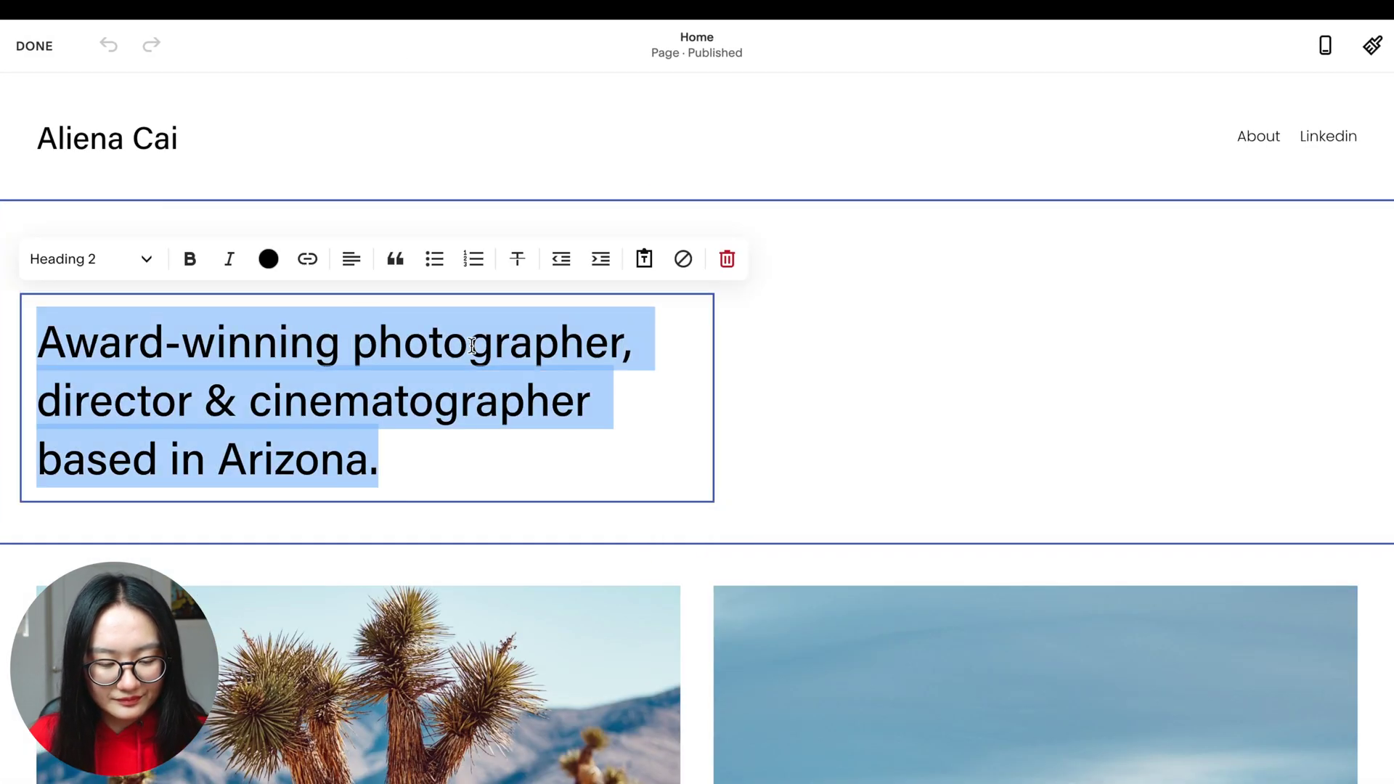
{"action": "key", "text": "ctrl+v"}
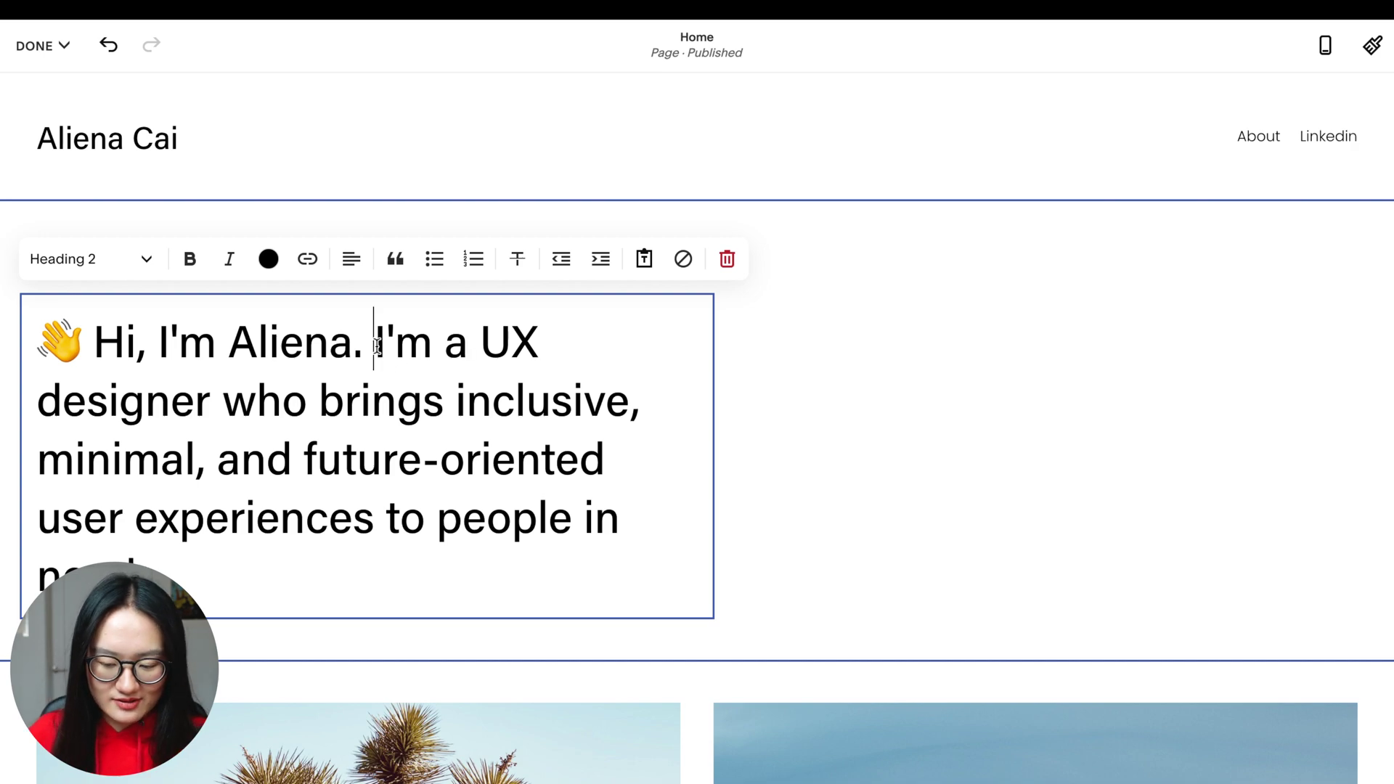
{"action": "key", "text": "Return"}
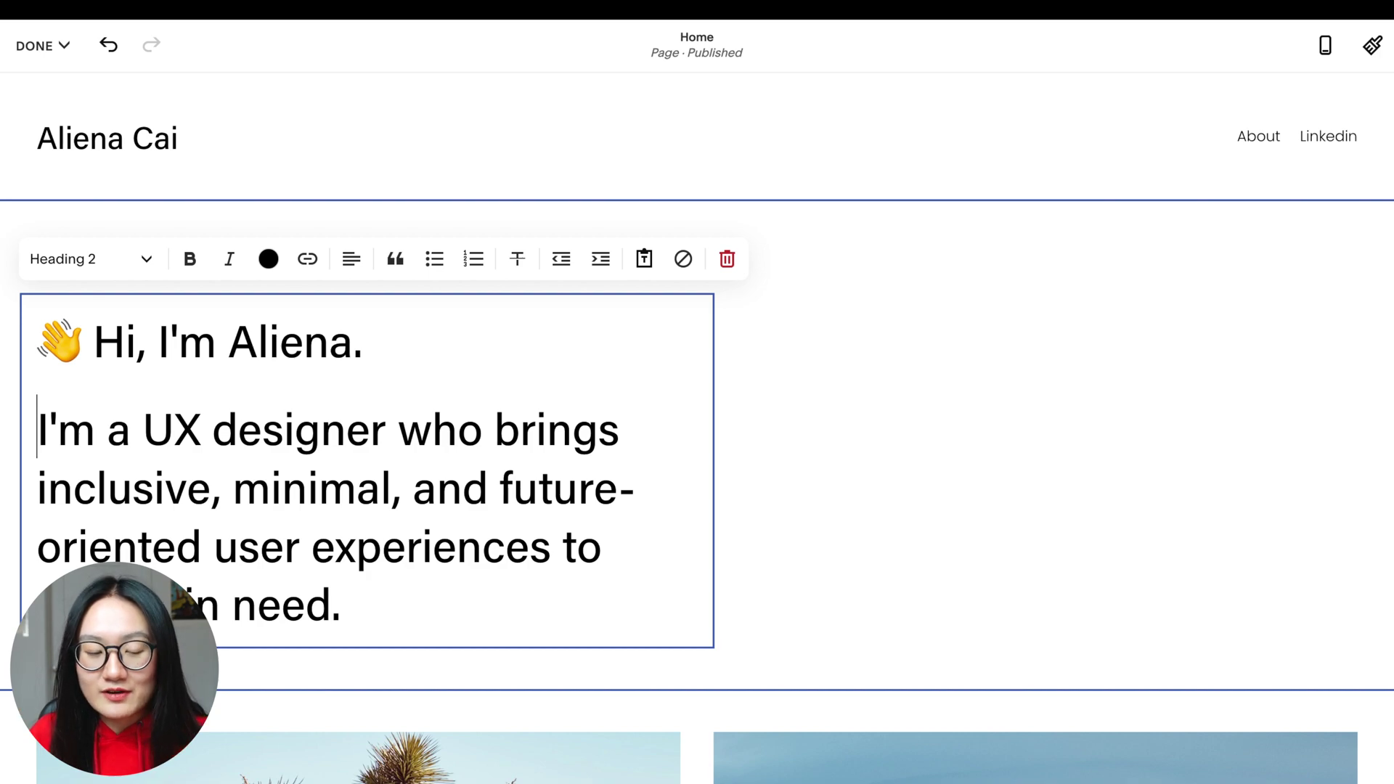
Format the greeting line of the intro as bold Heading 3
{"action": "triple_click", "coordinate": [242, 324]}
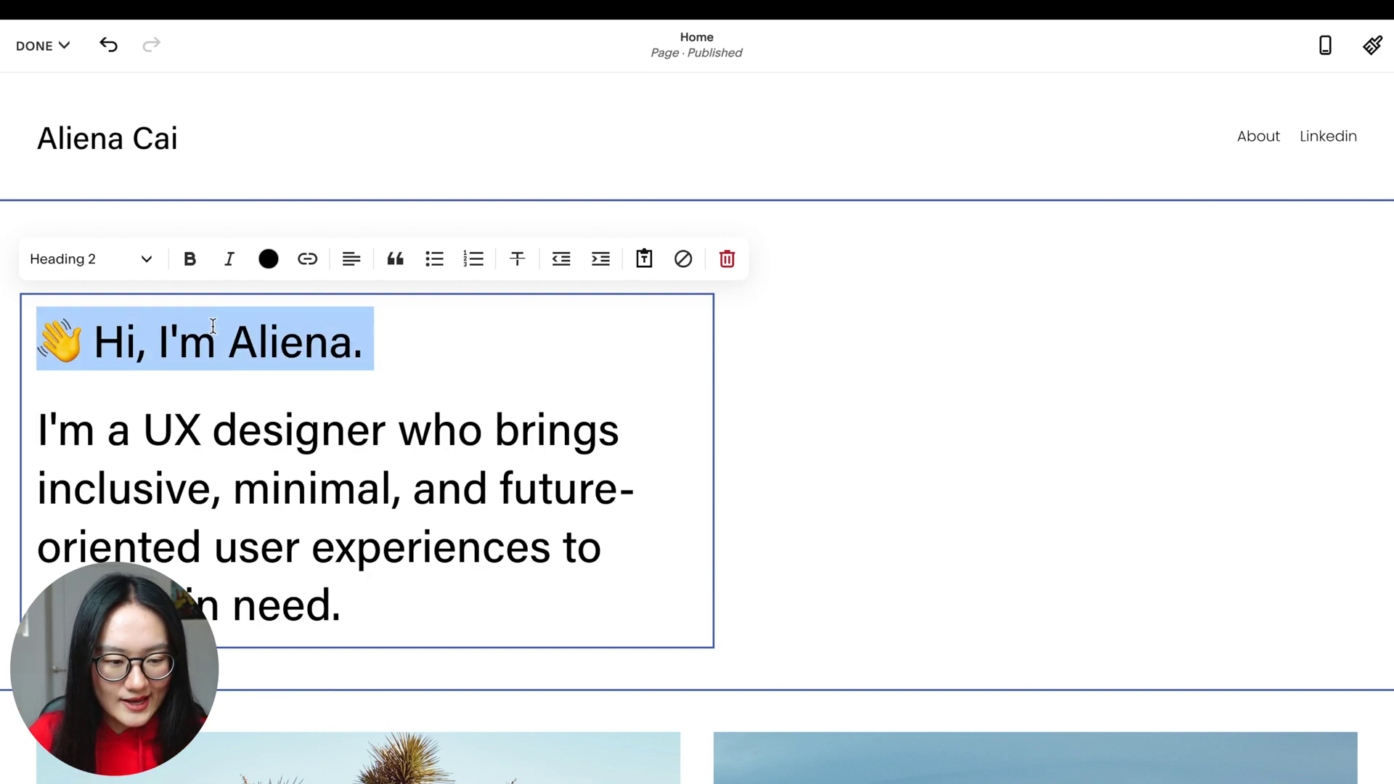
{"action": "left_click", "coordinate": [130, 270]}
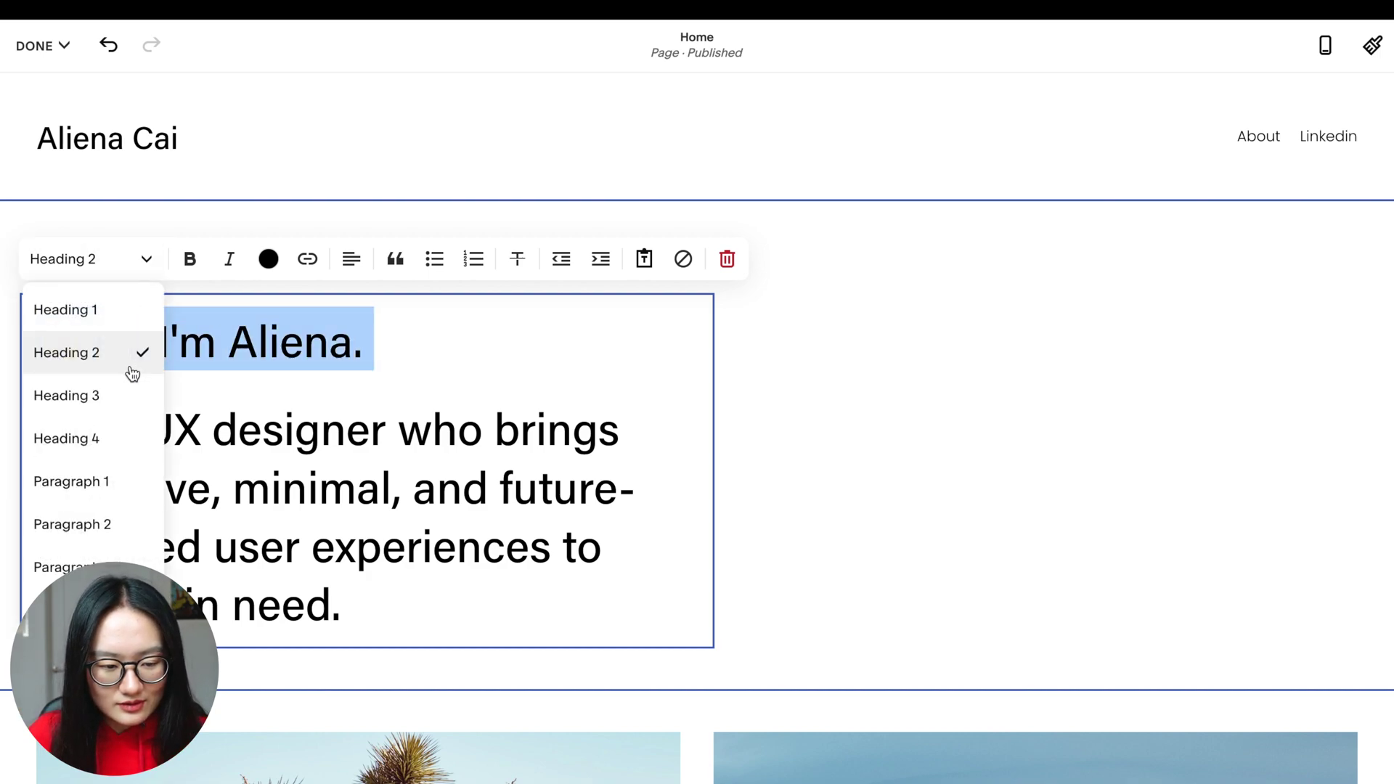
{"action": "left_click", "coordinate": [127, 392]}
{"action": "left_click", "coordinate": [191, 261]}
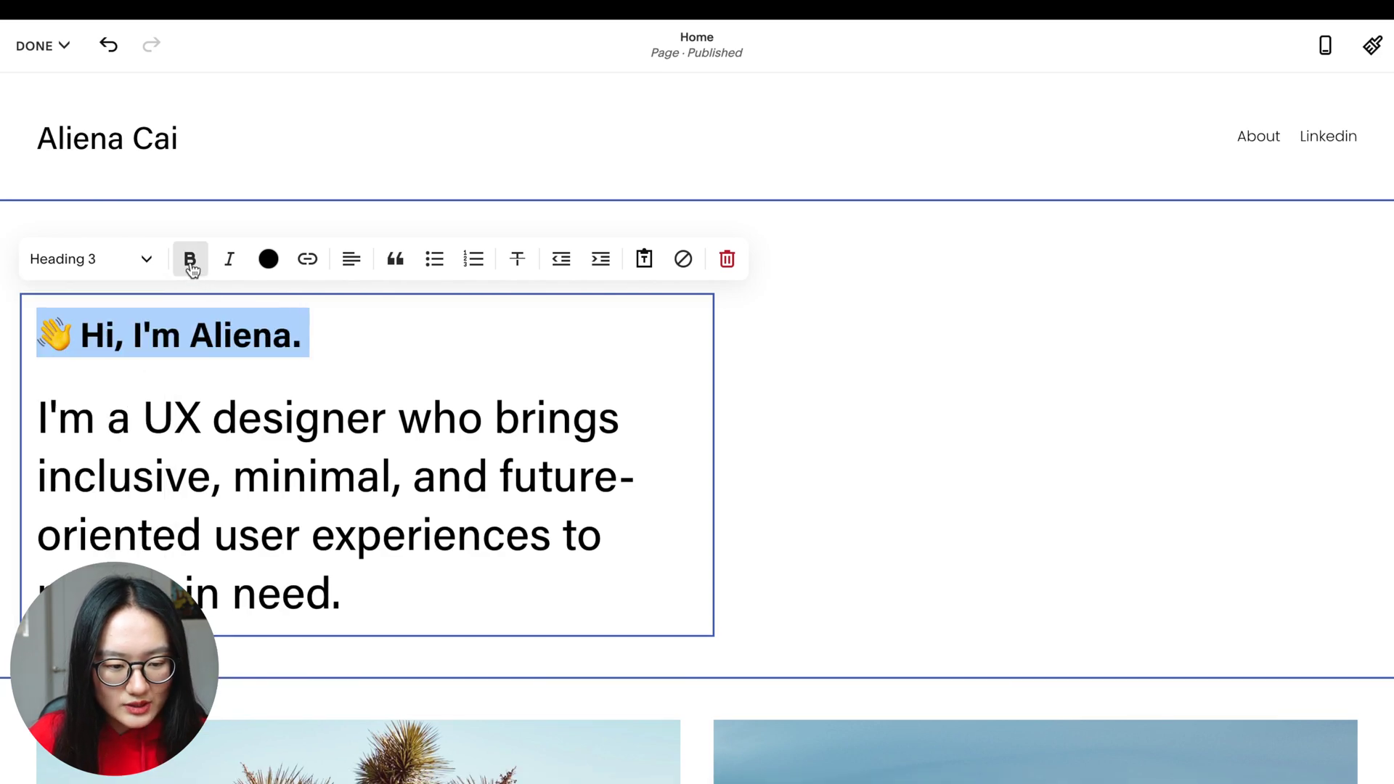
Set the UX designer description below the greeting to the Paragraph 1 style and leave the text block
{"action": "triple_click", "coordinate": [196, 410]}
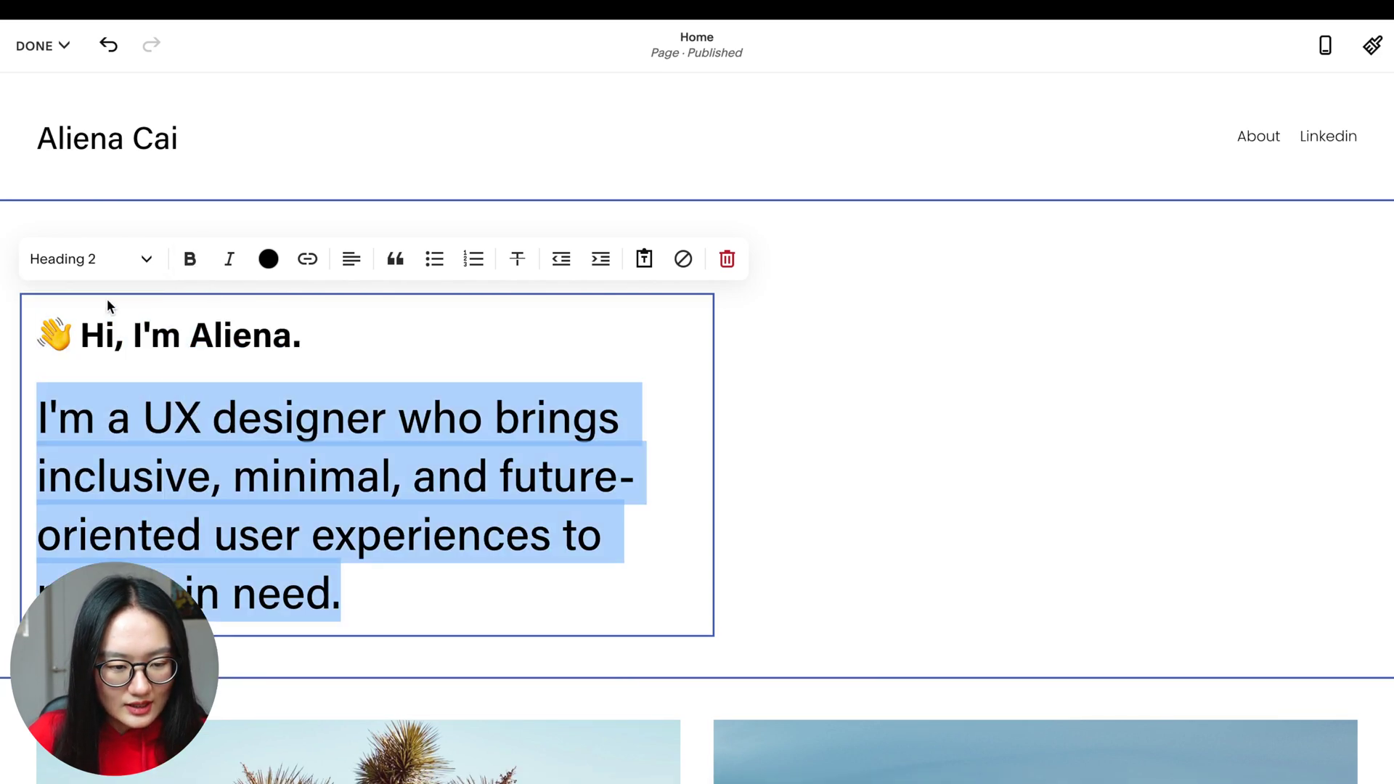
{"action": "left_click", "coordinate": [109, 270]}
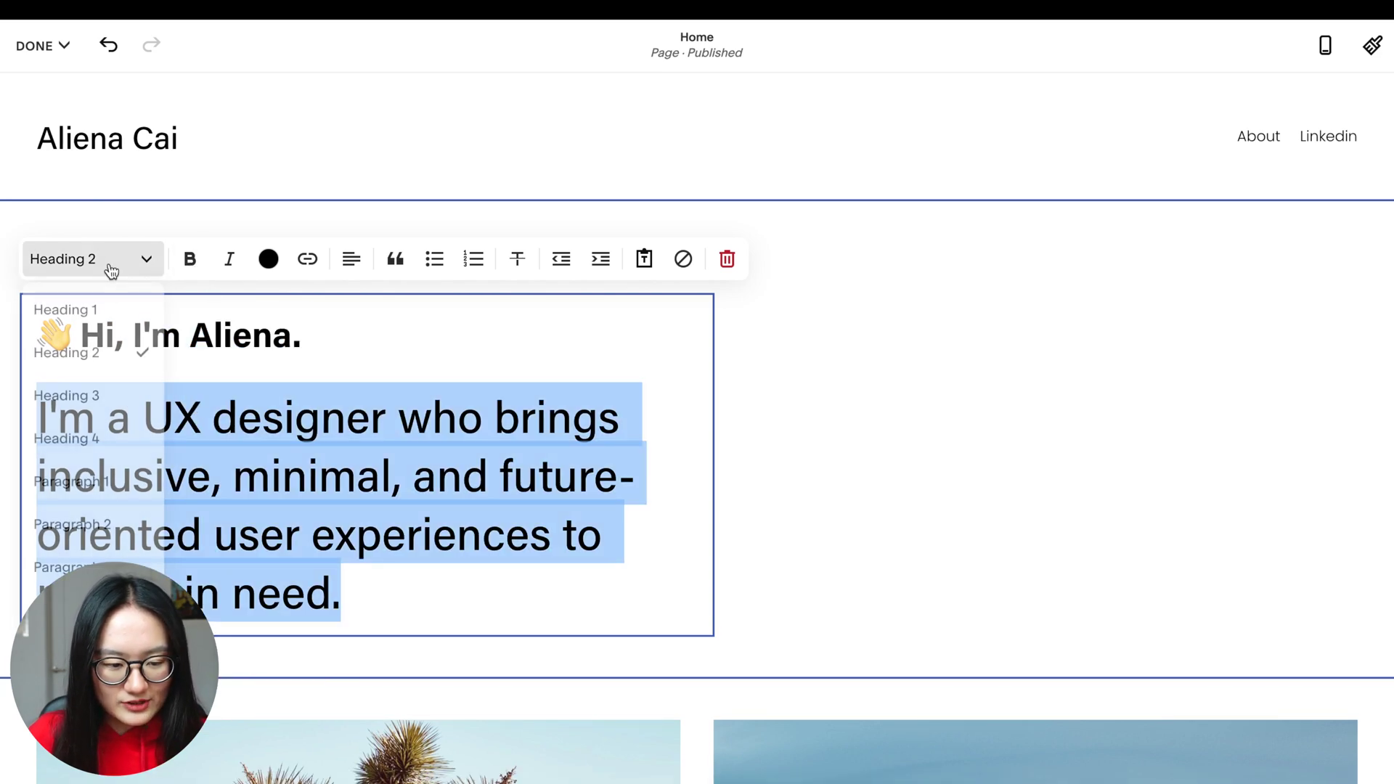
{"action": "left_click", "coordinate": [106, 498]}
{"action": "left_click", "coordinate": [675, 429]}
{"action": "left_click", "coordinate": [917, 350]}
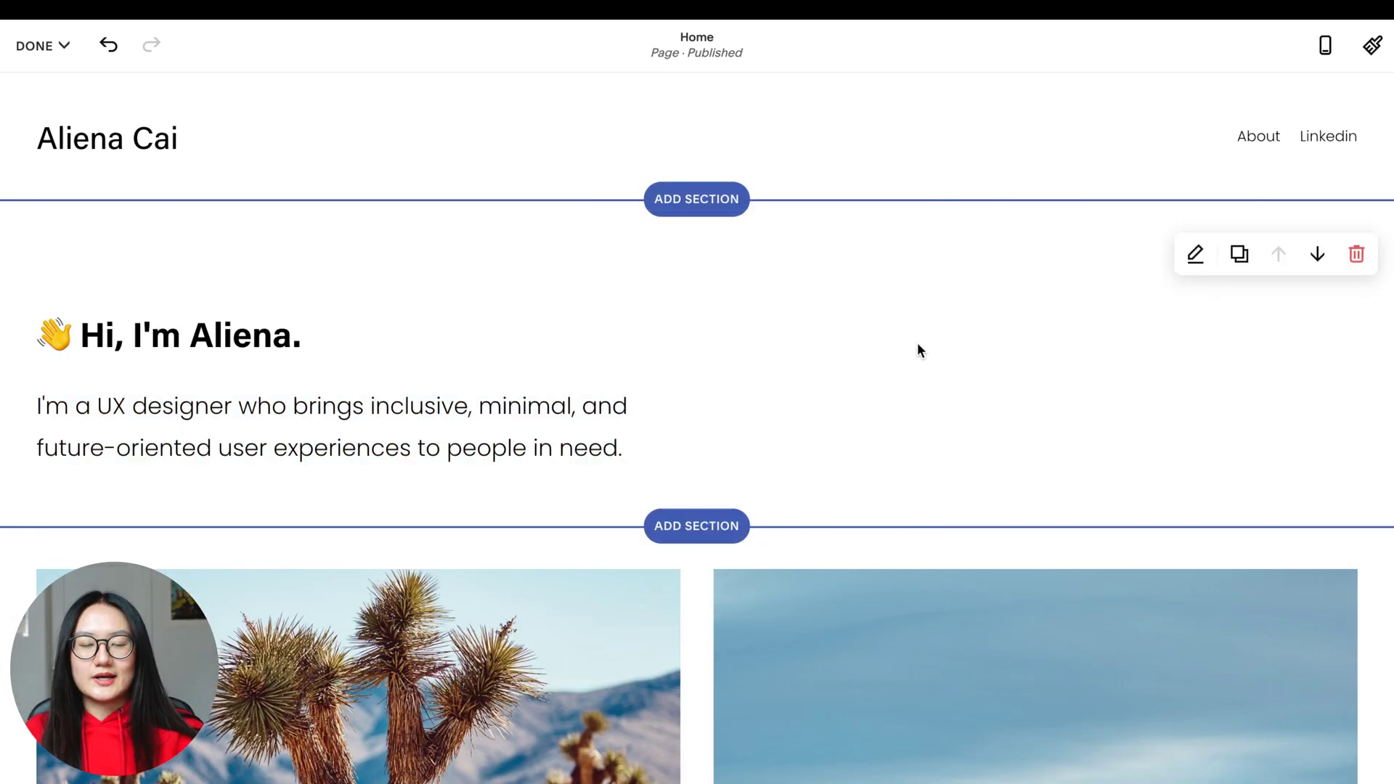
Remove all demo sections between the intro and the footer: the desert, architecture and travel images and their project texts
{"action": "scroll", "coordinate": [918, 345], "scroll_direction": "down", "scroll_amount": 4}
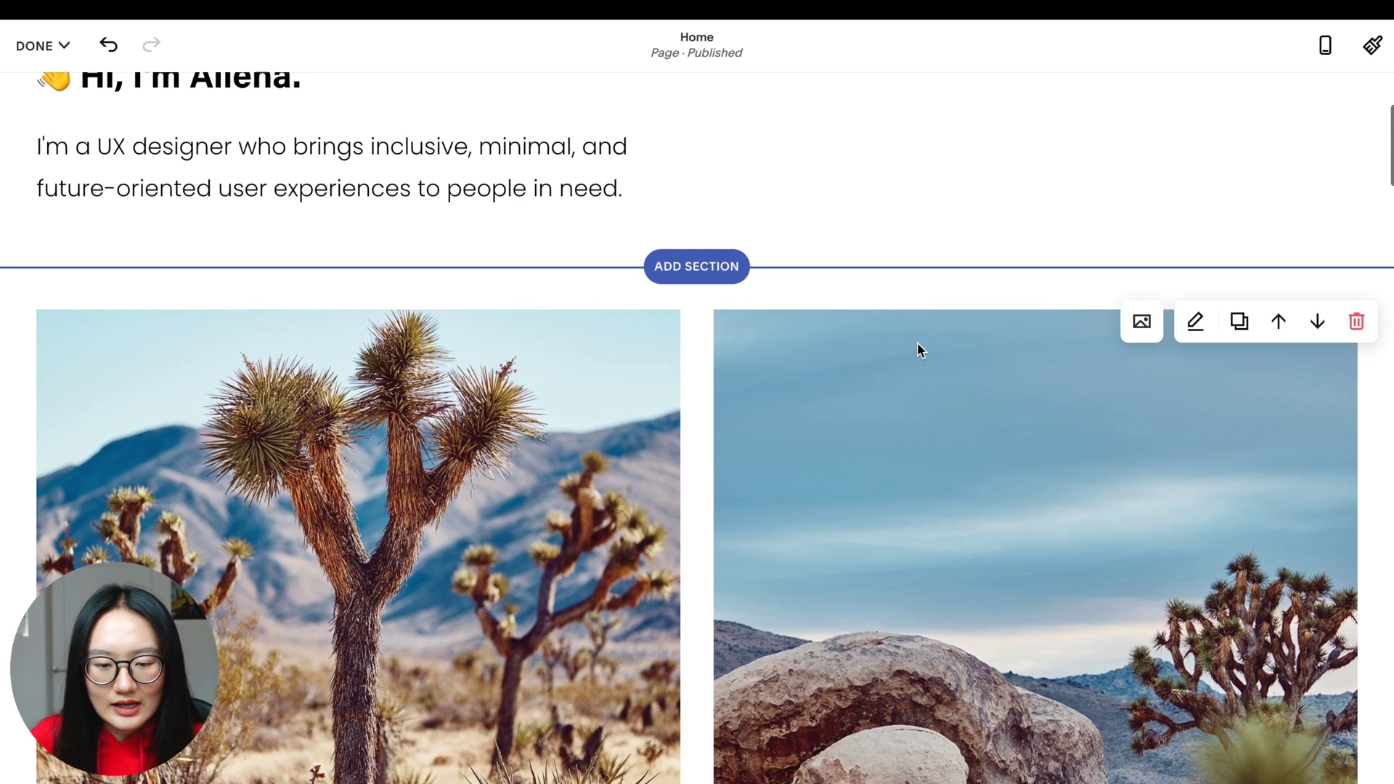
{"action": "left_click", "coordinate": [1355, 320]}
{"action": "left_click", "coordinate": [784, 453]}
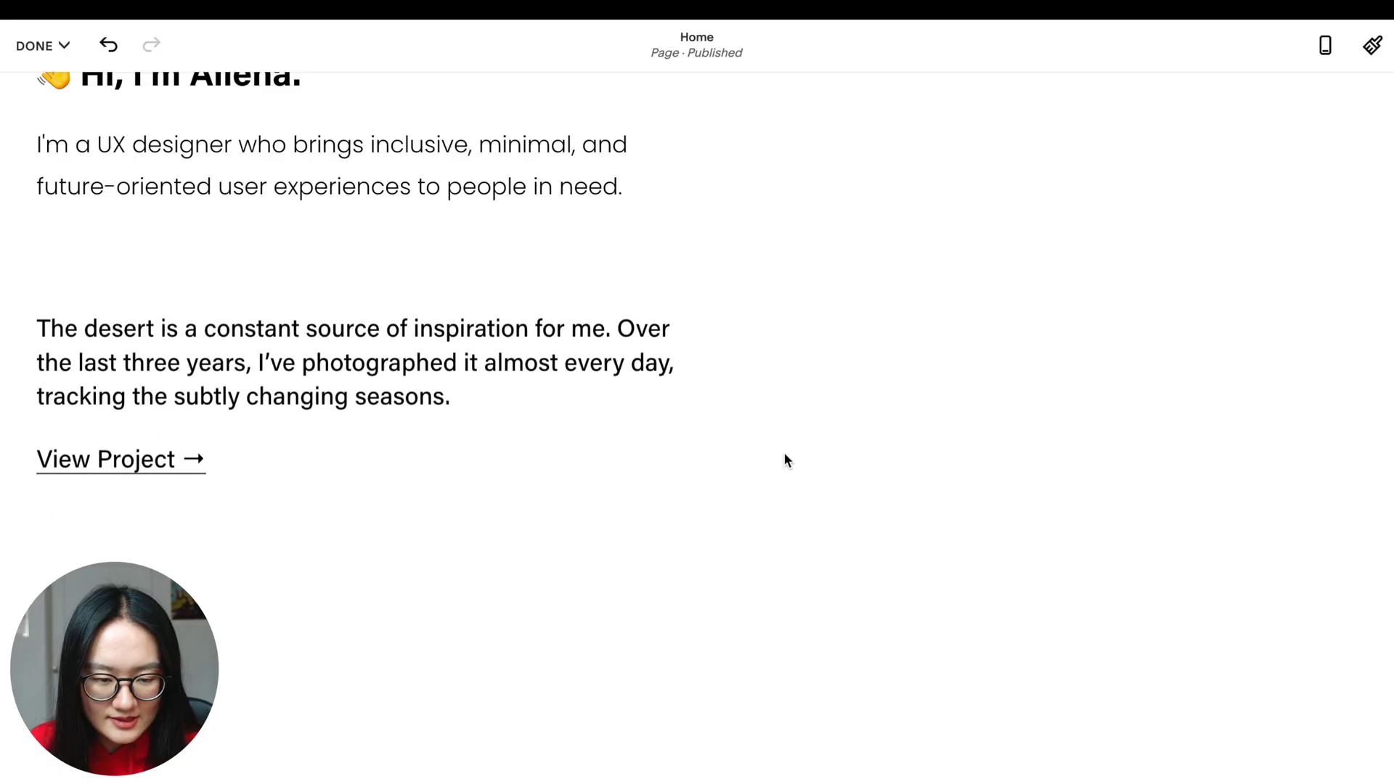
{"action": "left_click", "coordinate": [1355, 321]}
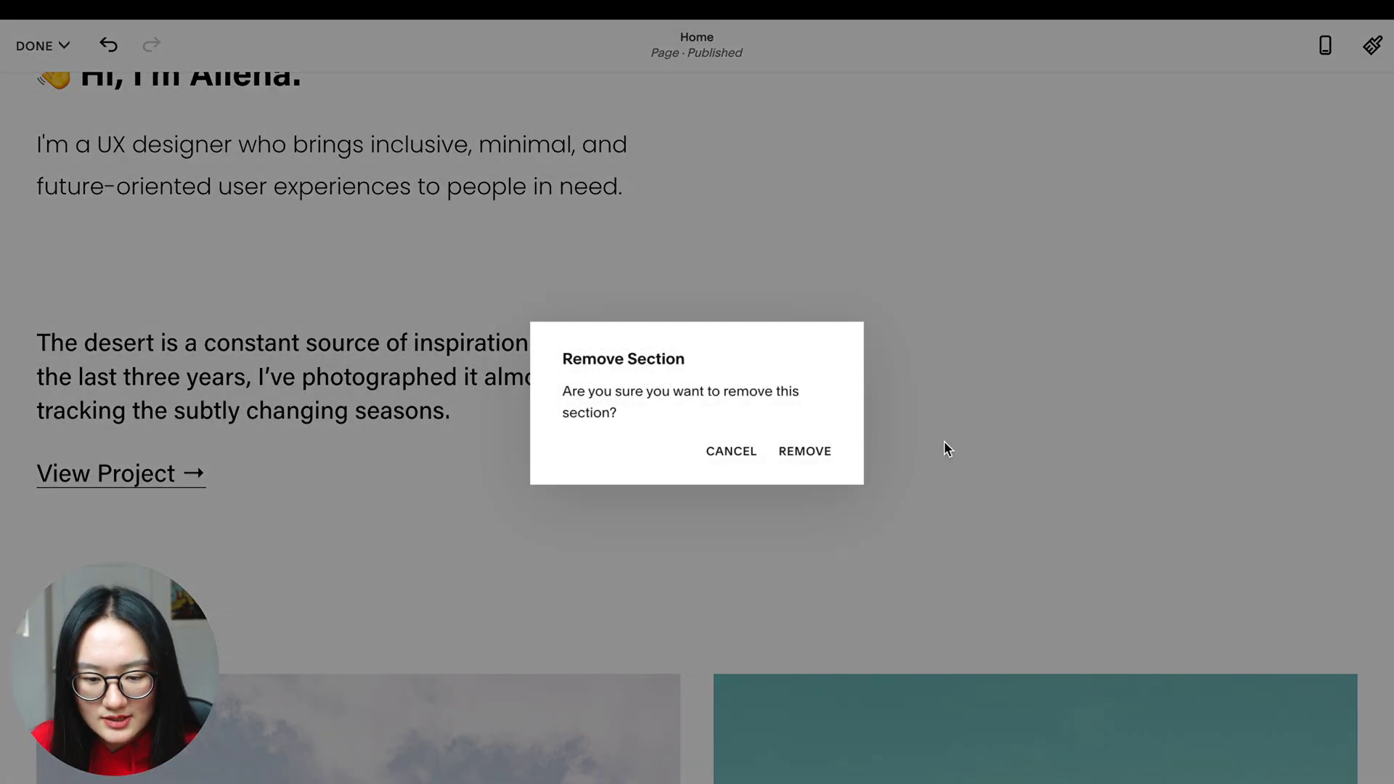
{"action": "left_click", "coordinate": [802, 452]}
{"action": "left_click", "coordinate": [1349, 322]}
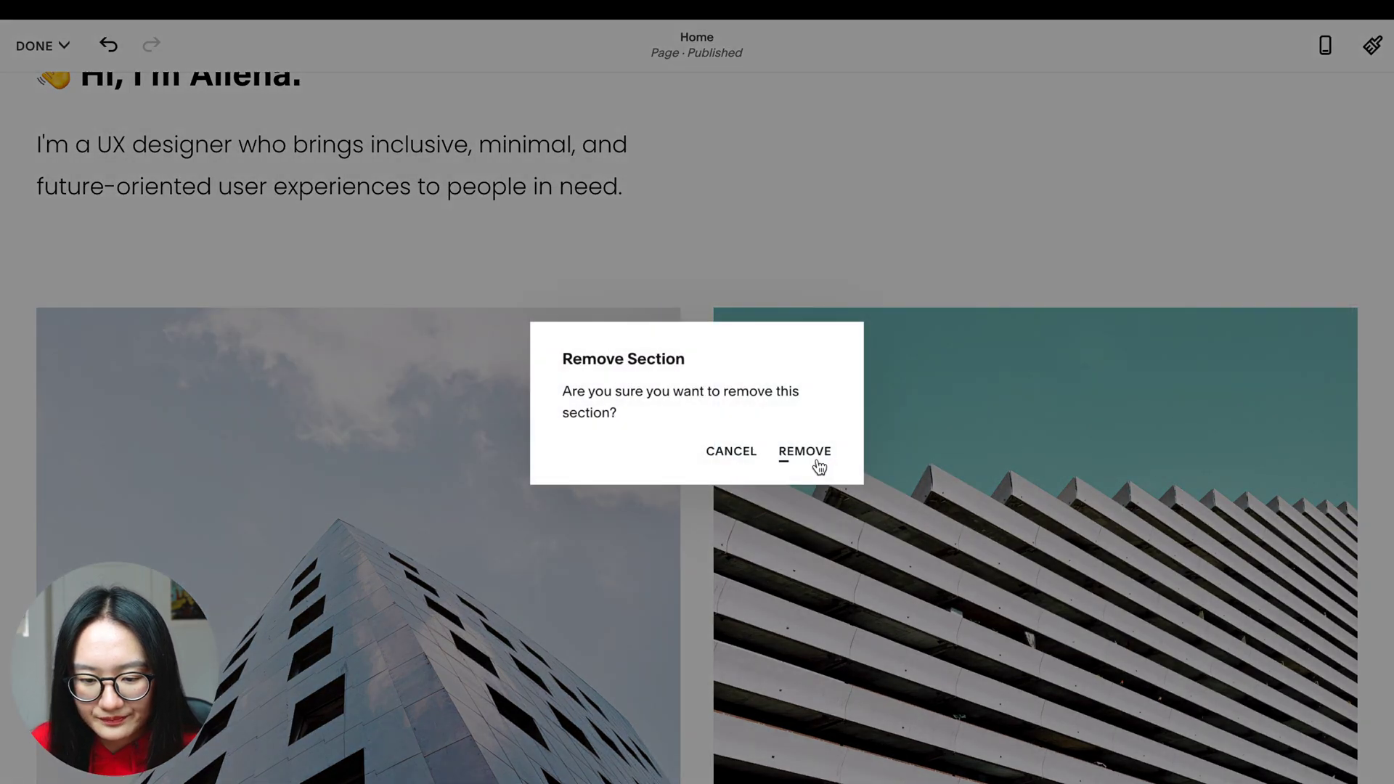
{"action": "left_click", "coordinate": [817, 461]}
{"action": "left_click", "coordinate": [1356, 320]}
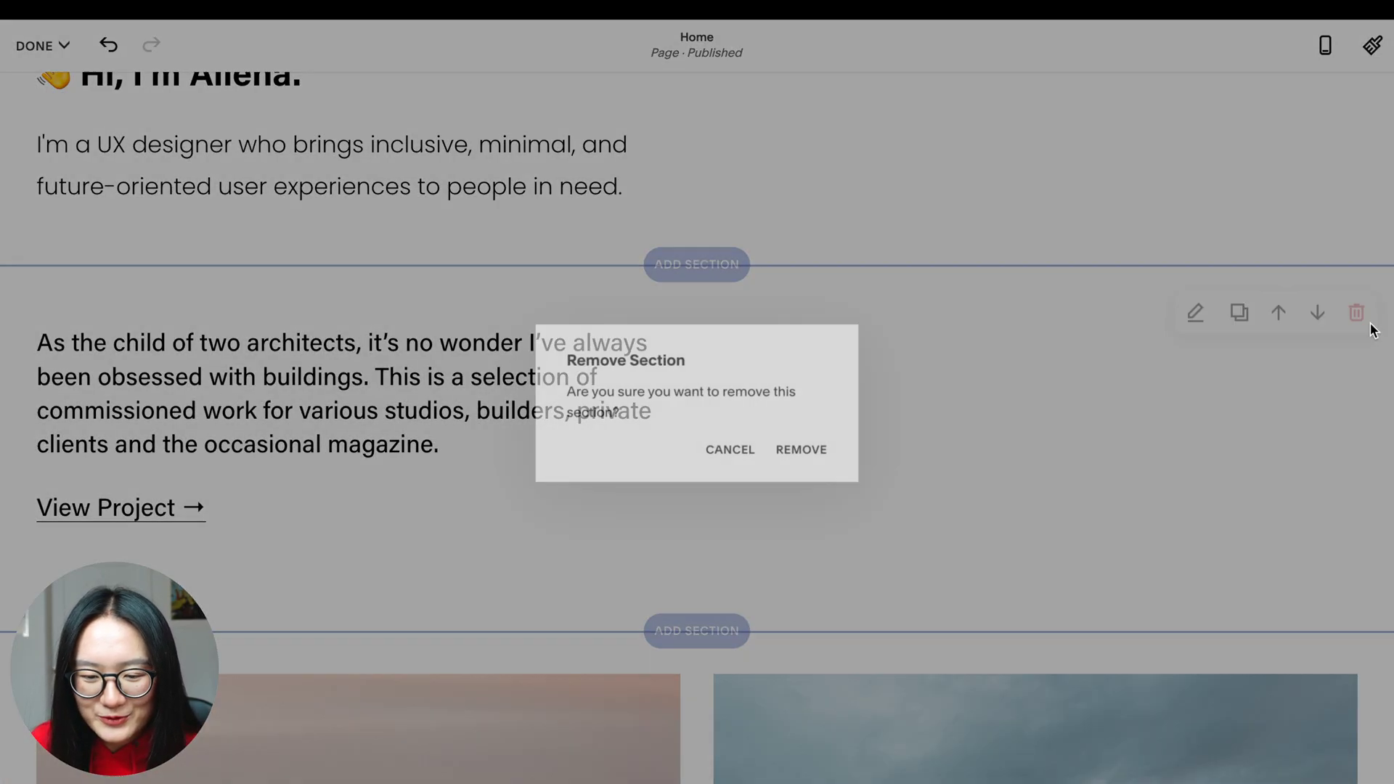
{"action": "left_click", "coordinate": [826, 466]}
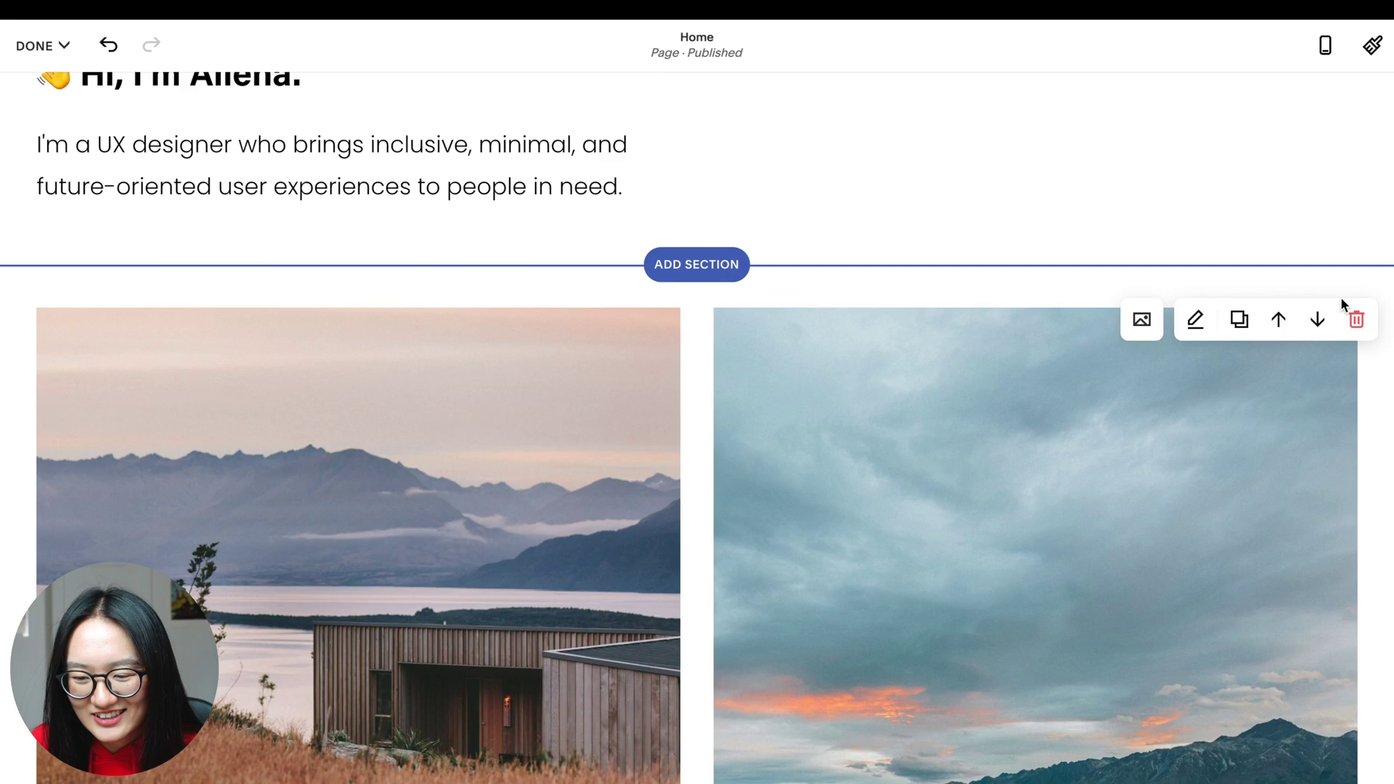
{"action": "left_click", "coordinate": [1353, 320]}
{"action": "left_click", "coordinate": [803, 448]}
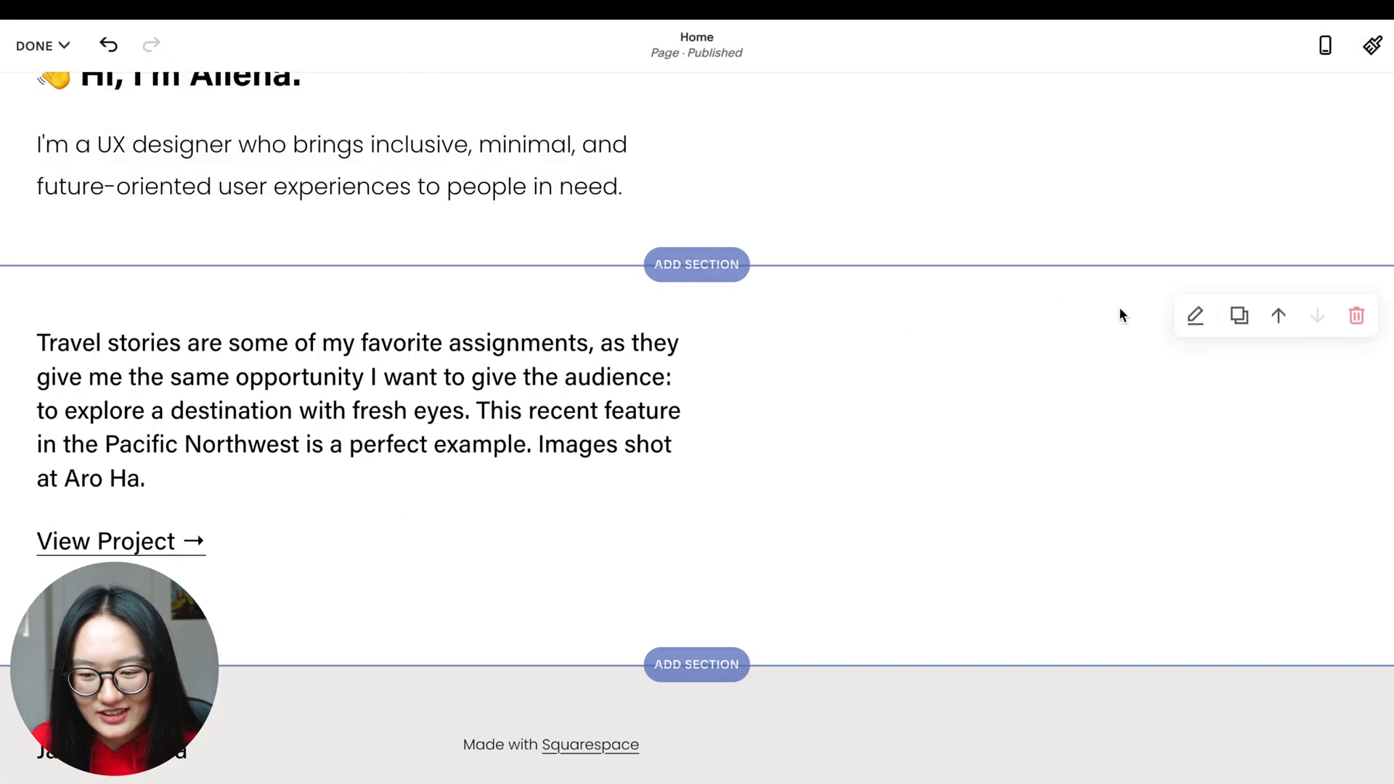
{"action": "left_click", "coordinate": [1347, 319]}
{"action": "left_click", "coordinate": [813, 457]}
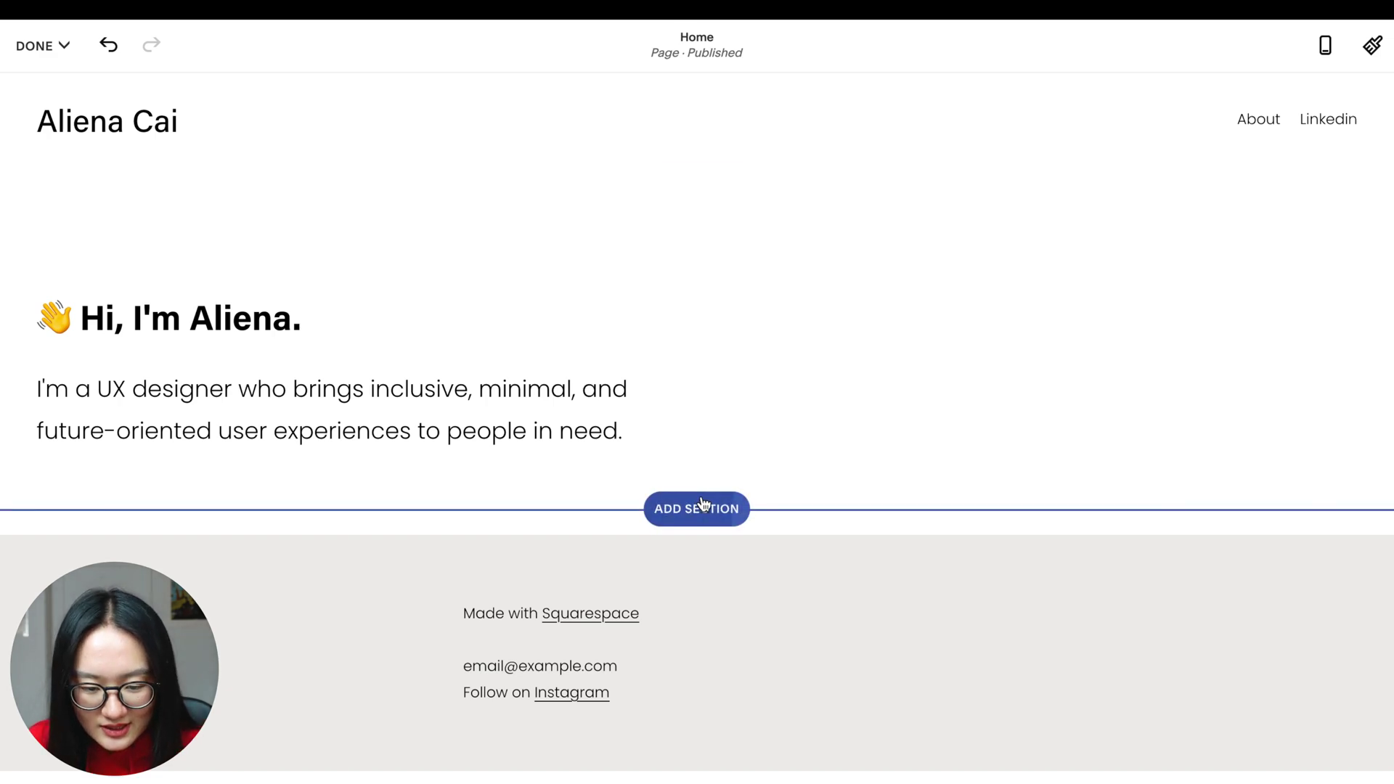
Add a blank section below the intro and insert an image block with KEES.jpg in it
{"action": "left_click", "coordinate": [704, 506]}
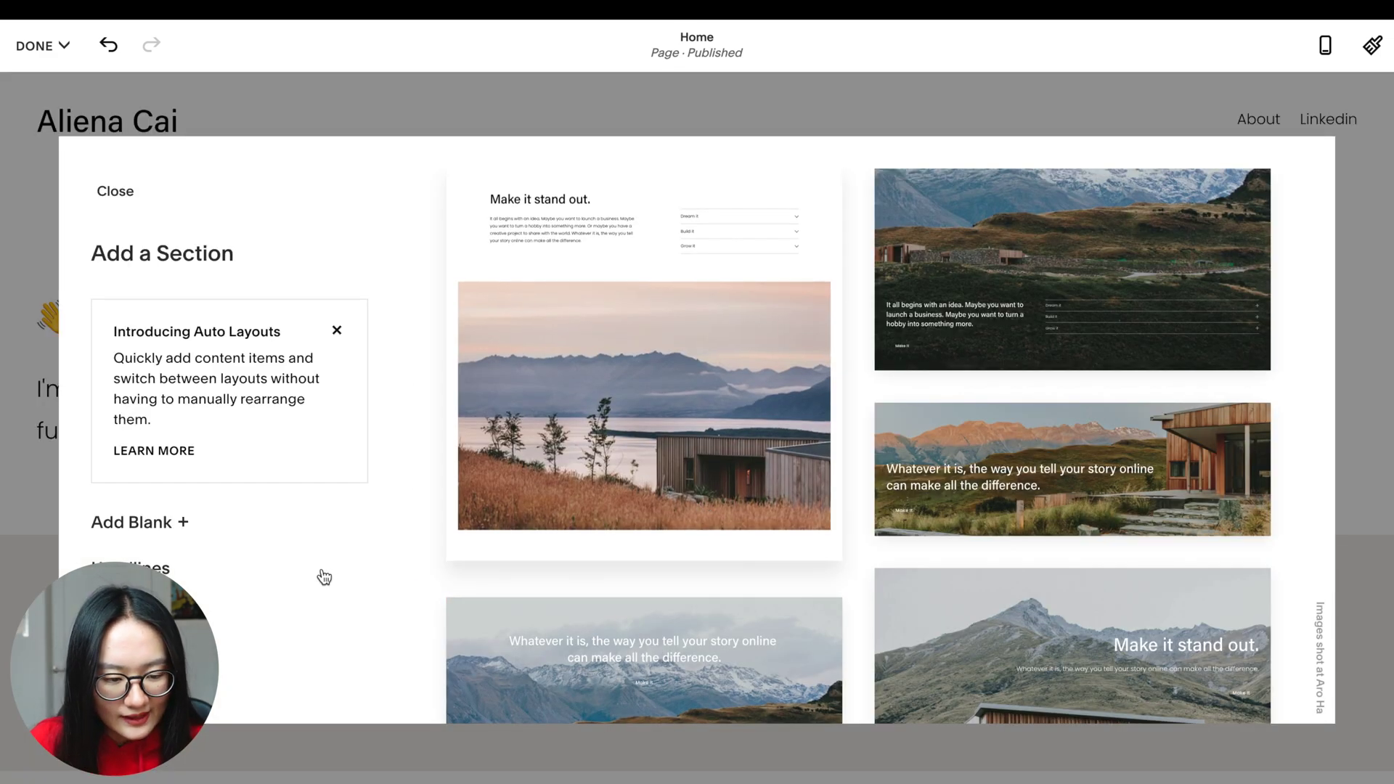
{"action": "left_click", "coordinate": [142, 528]}
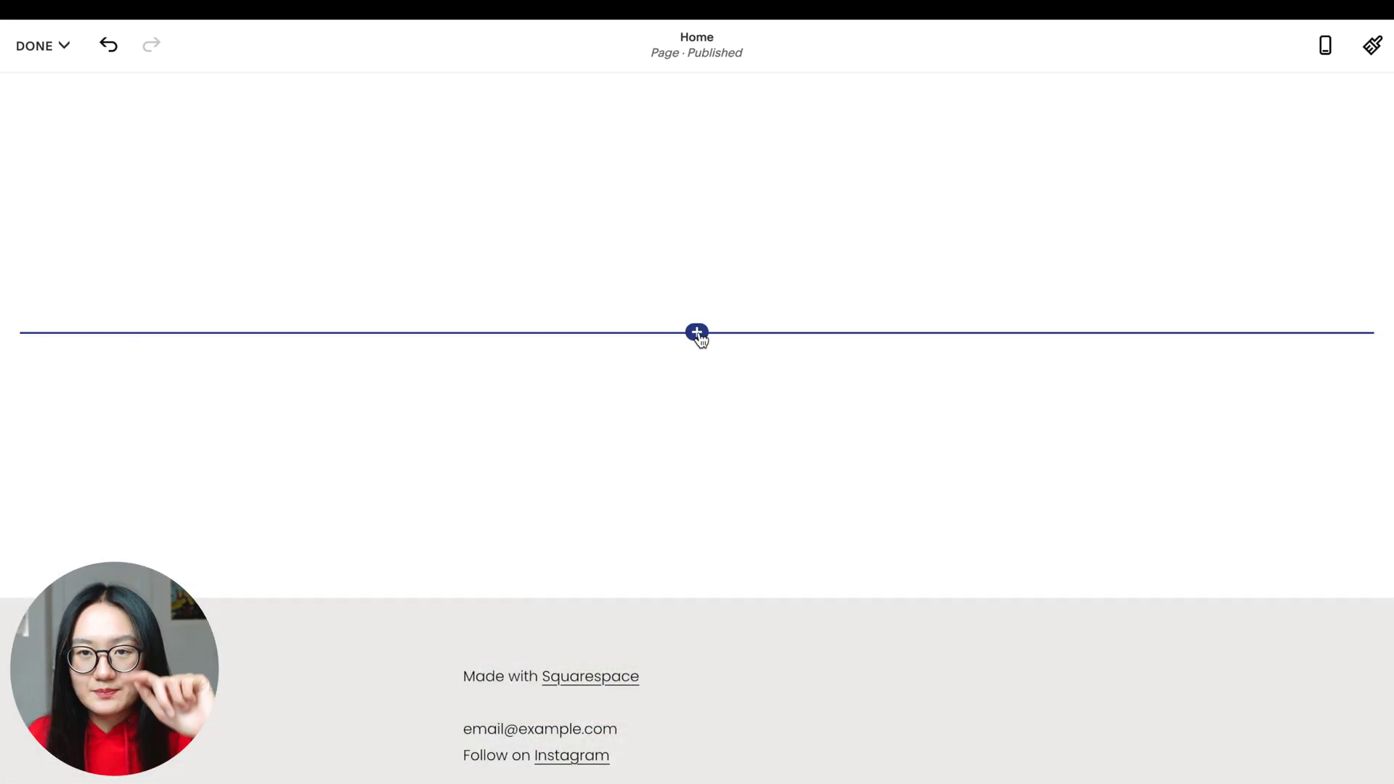
{"action": "left_click", "coordinate": [697, 334]}
{"action": "left_click", "coordinate": [1231, 234]}
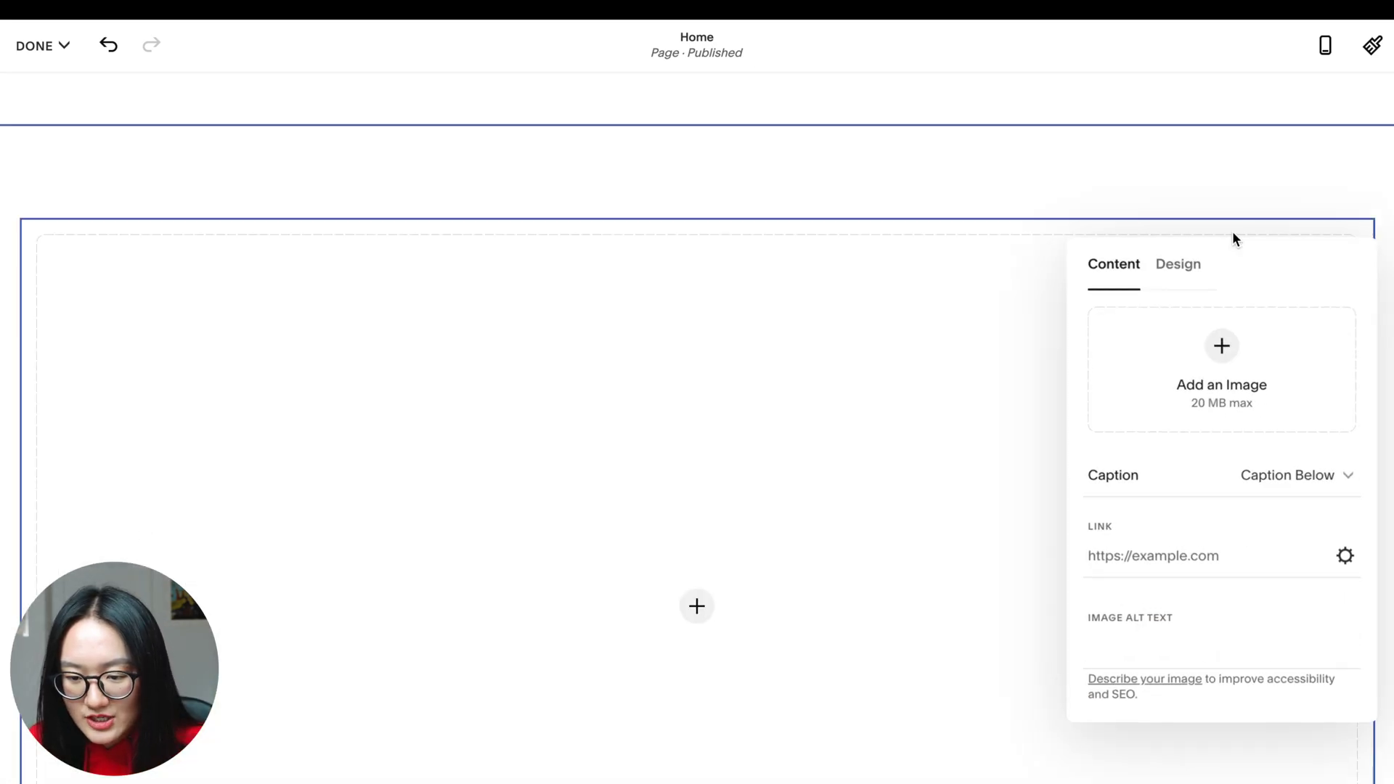
{"action": "left_click", "coordinate": [1215, 338]}
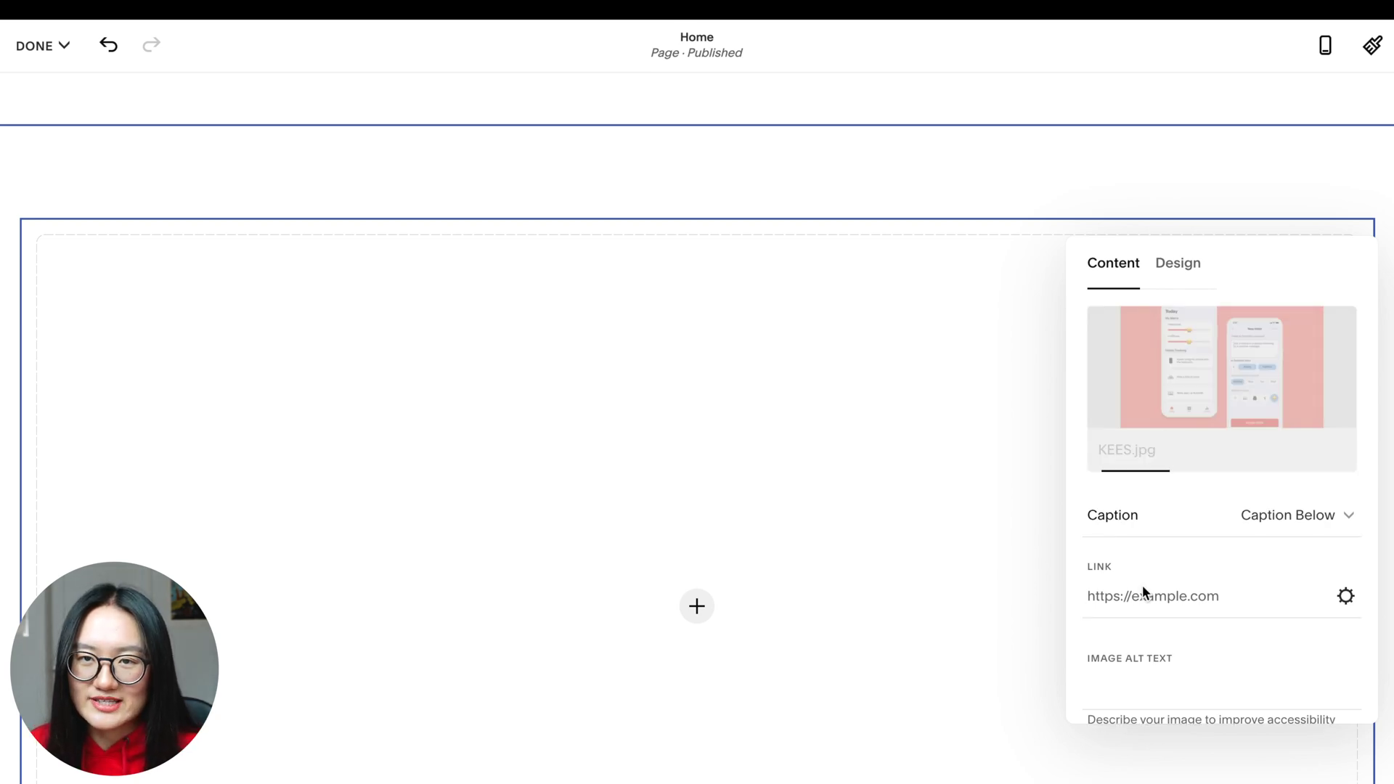
{"action": "scroll", "coordinate": [809, 684], "scroll_direction": "down", "scroll_amount": 5}
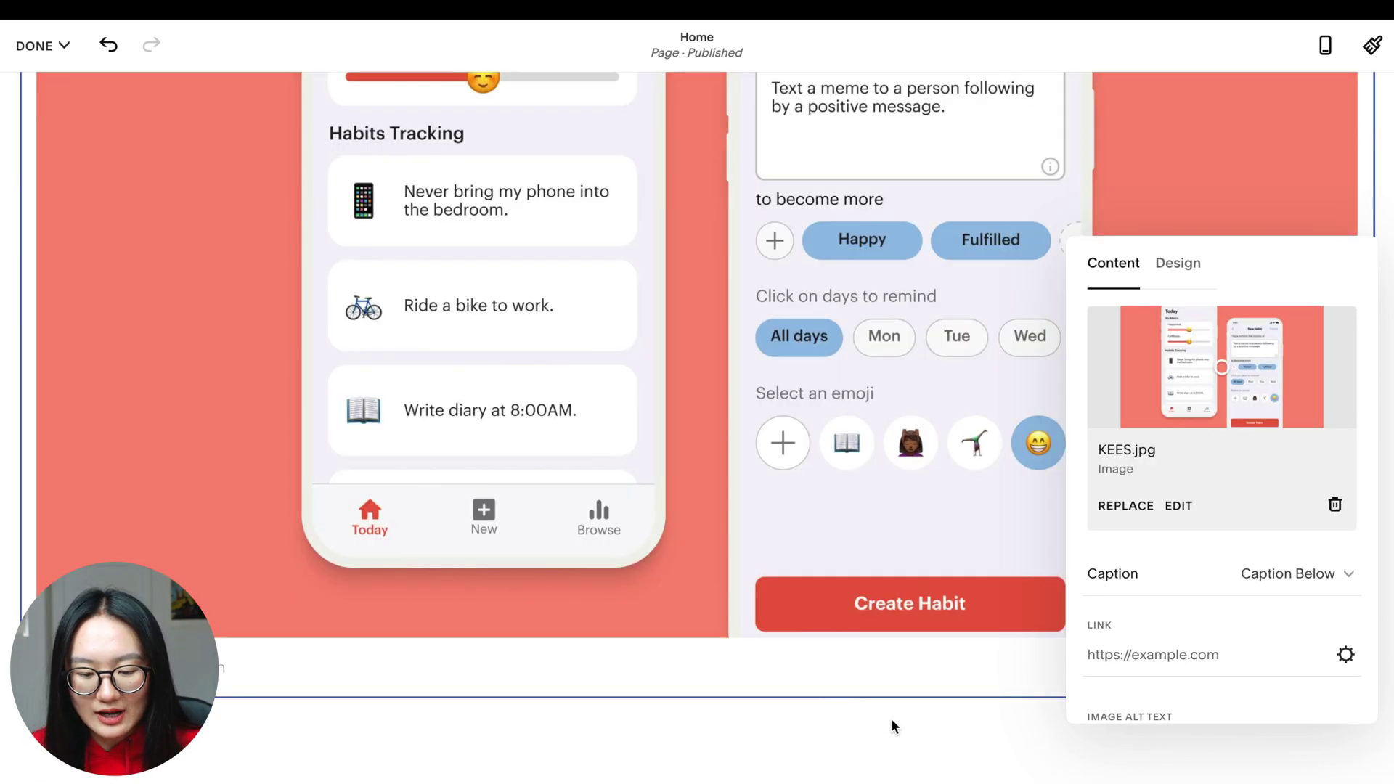
{"action": "scroll", "coordinate": [898, 642], "scroll_direction": "up", "scroll_amount": 5}
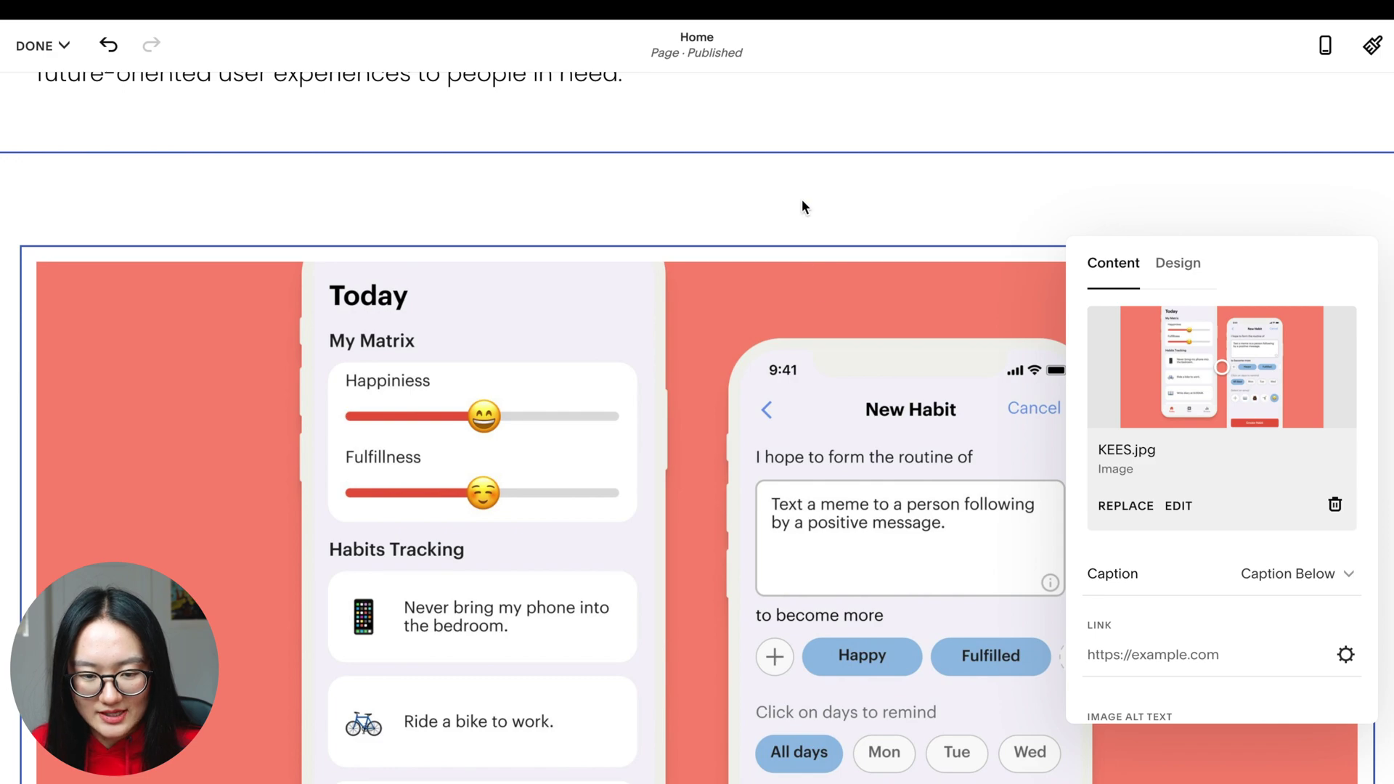
Add image blocks below the KEES banner for the Shadow a Student, Mamo Book and Google banners
{"action": "scroll", "coordinate": [835, 364], "scroll_direction": "down", "scroll_amount": 9}
{"action": "scroll", "coordinate": [697, 635], "scroll_direction": "up", "scroll_amount": 3}
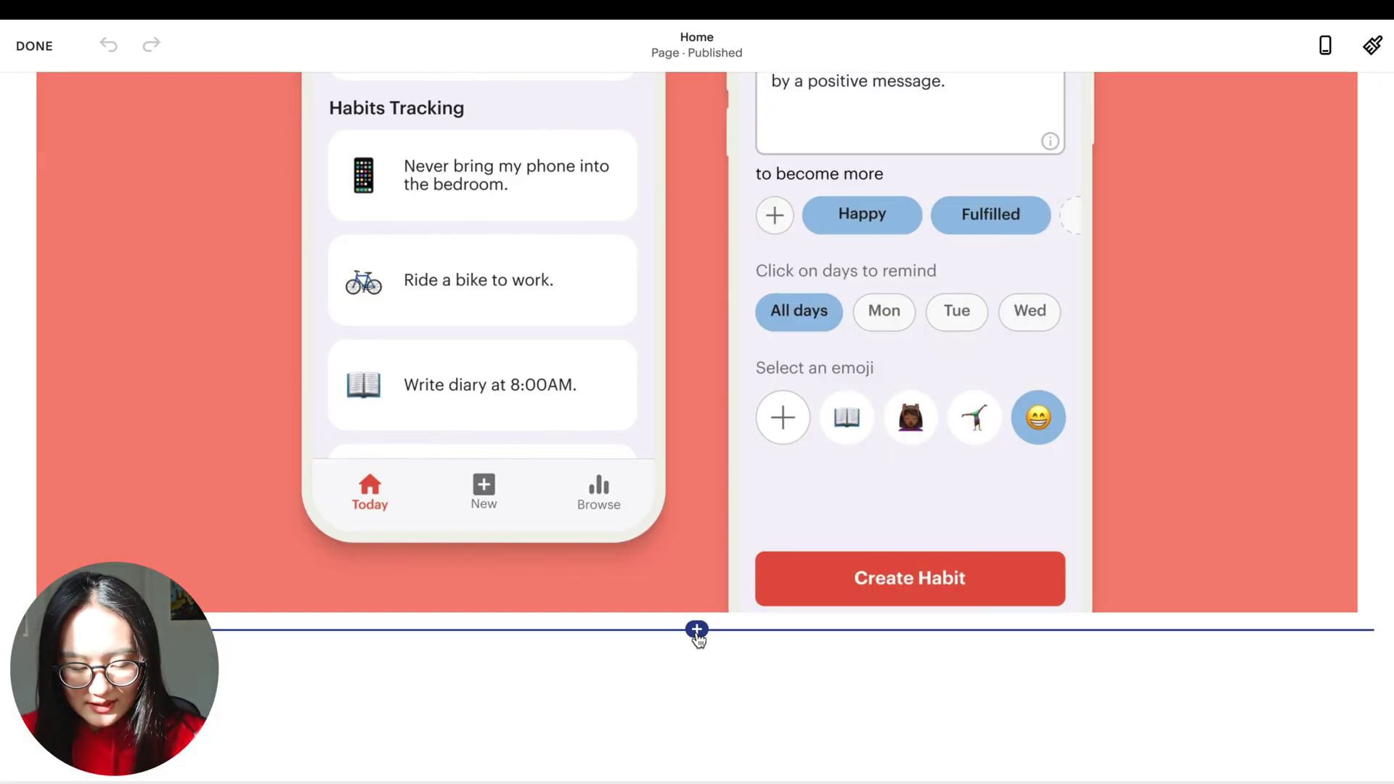
{"action": "left_click", "coordinate": [696, 629]}
{"action": "left_click", "coordinate": [1256, 398]}
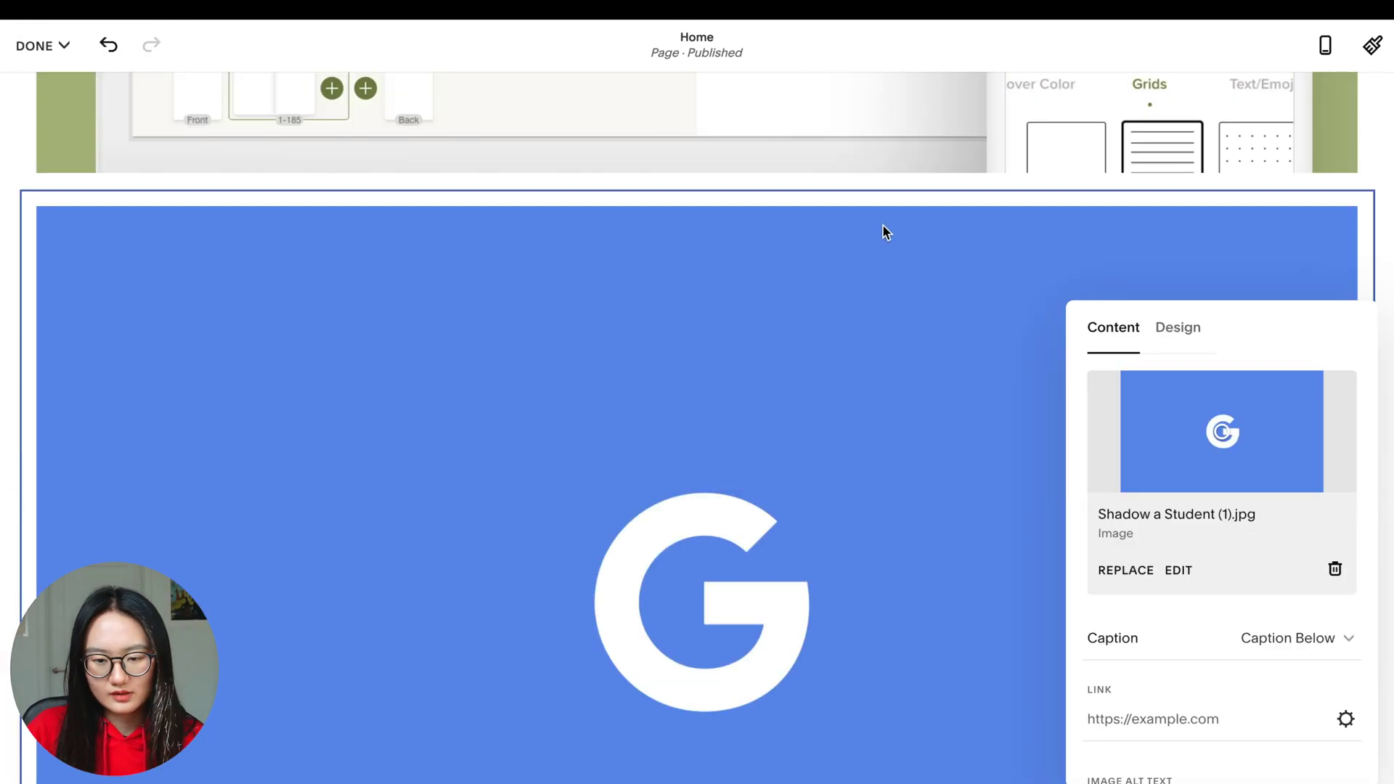
{"action": "left_click", "coordinate": [1051, 341]}
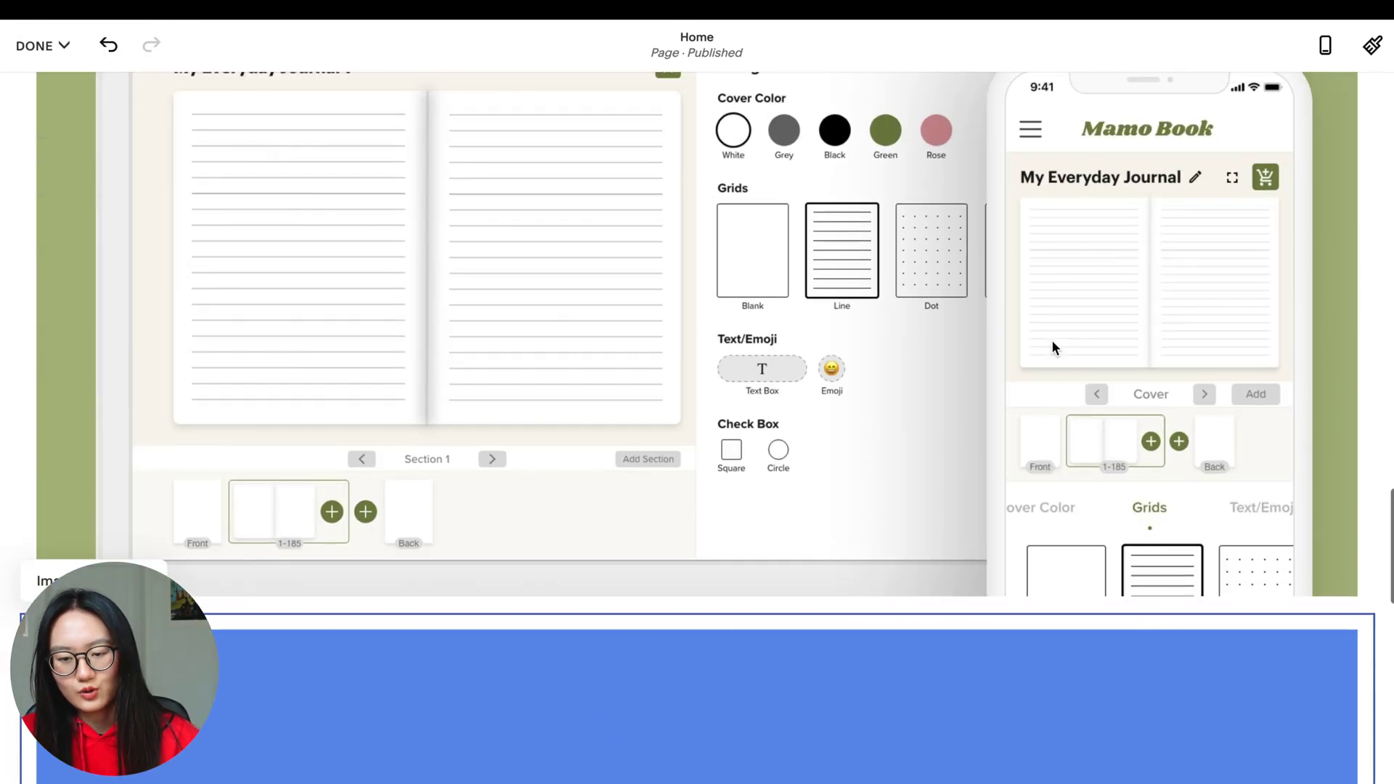
Arrange the four banners in a two-column grid, with Shadow a Student beside KEES and Google beside Mamo Book
{"action": "scroll", "coordinate": [1051, 341], "scroll_direction": "up", "scroll_amount": 10}
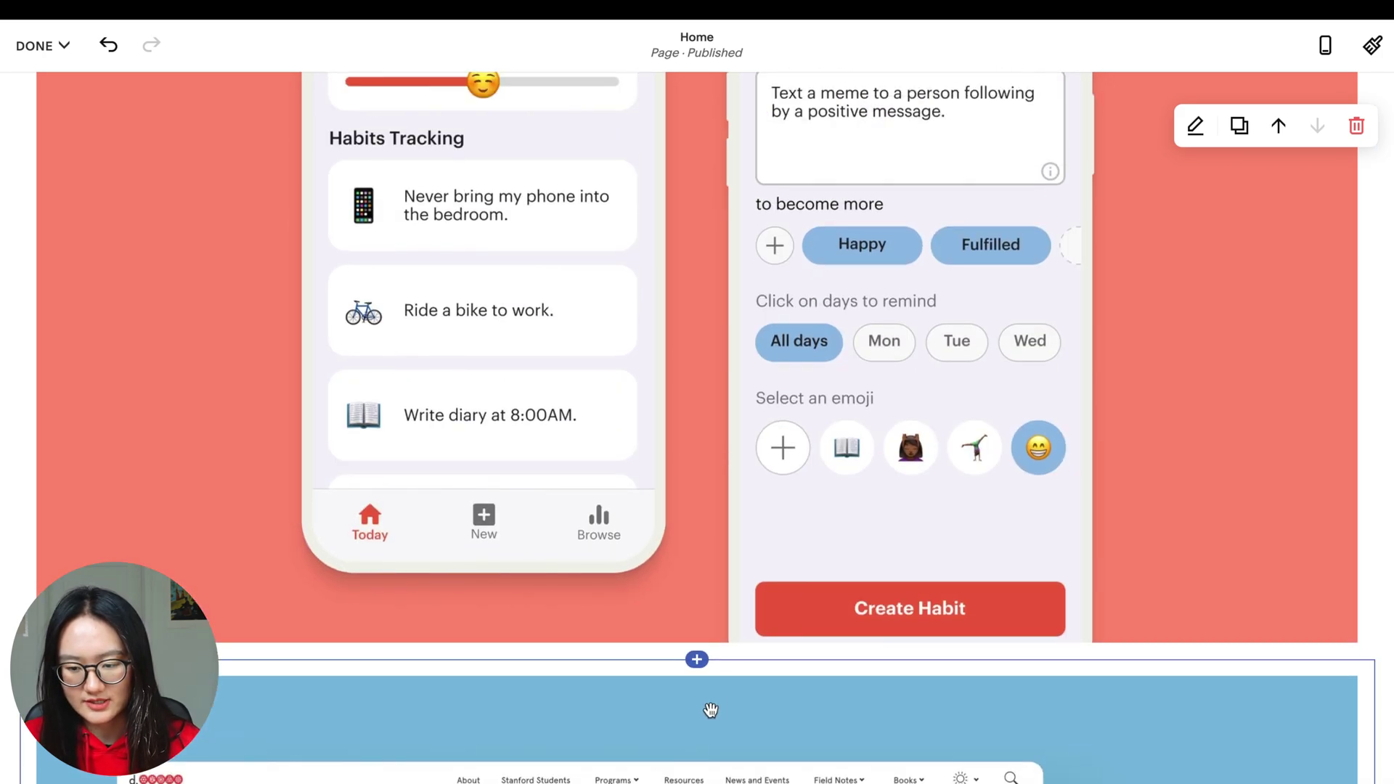
{"action": "left_click_drag", "start_coordinate": [714, 707], "coordinate": [1194, 392]}
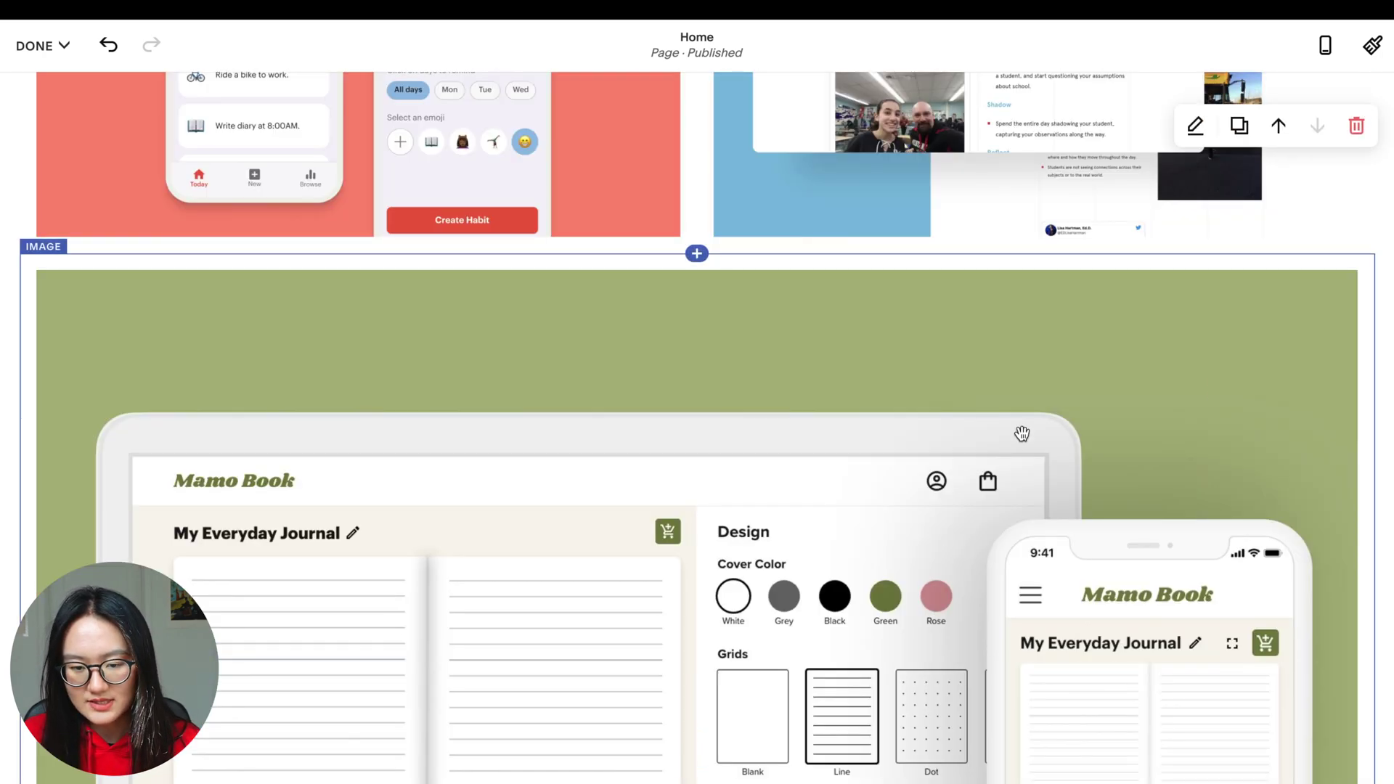
{"action": "scroll", "coordinate": [809, 404], "scroll_direction": "down", "scroll_amount": 10}
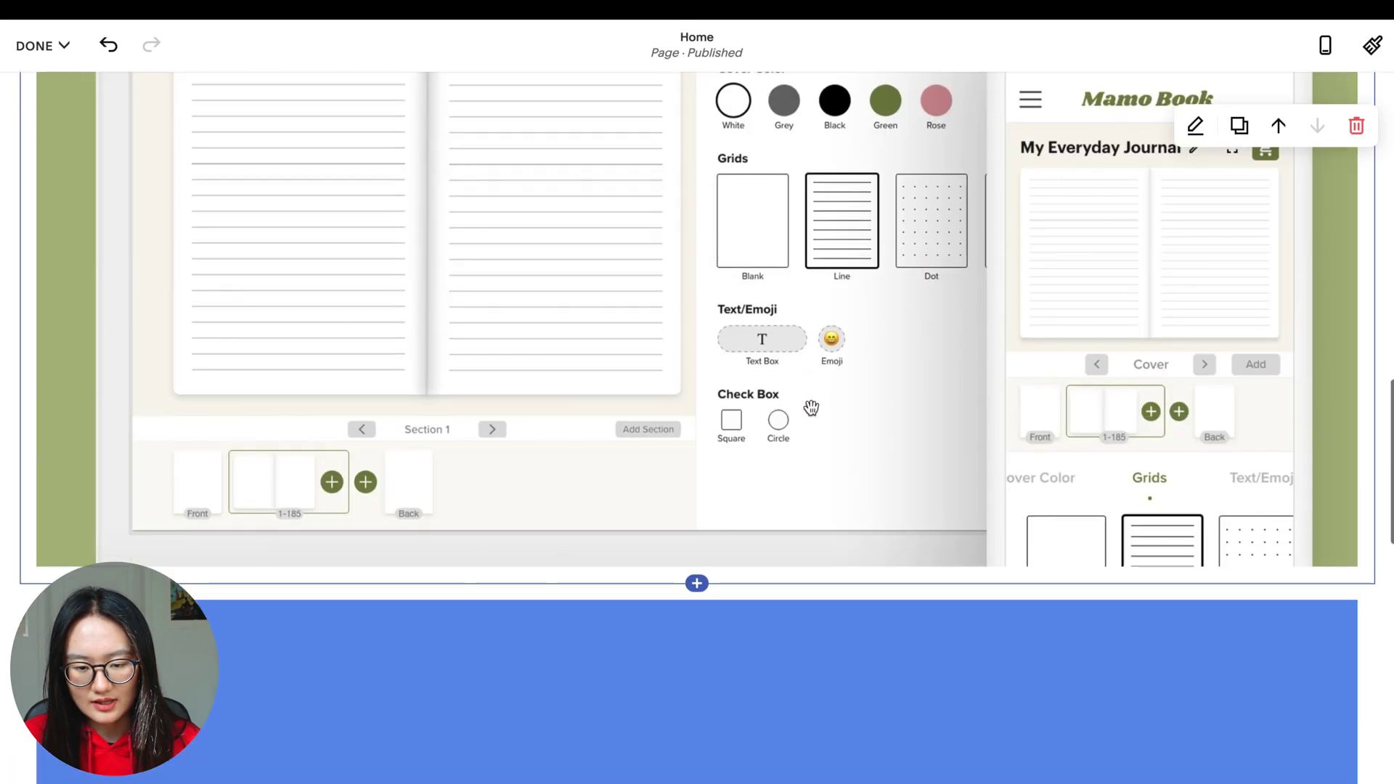
{"action": "left_click_drag", "start_coordinate": [877, 535], "coordinate": [1067, 352]}
{"action": "scroll", "coordinate": [1043, 369], "scroll_direction": "up", "scroll_amount": 5}
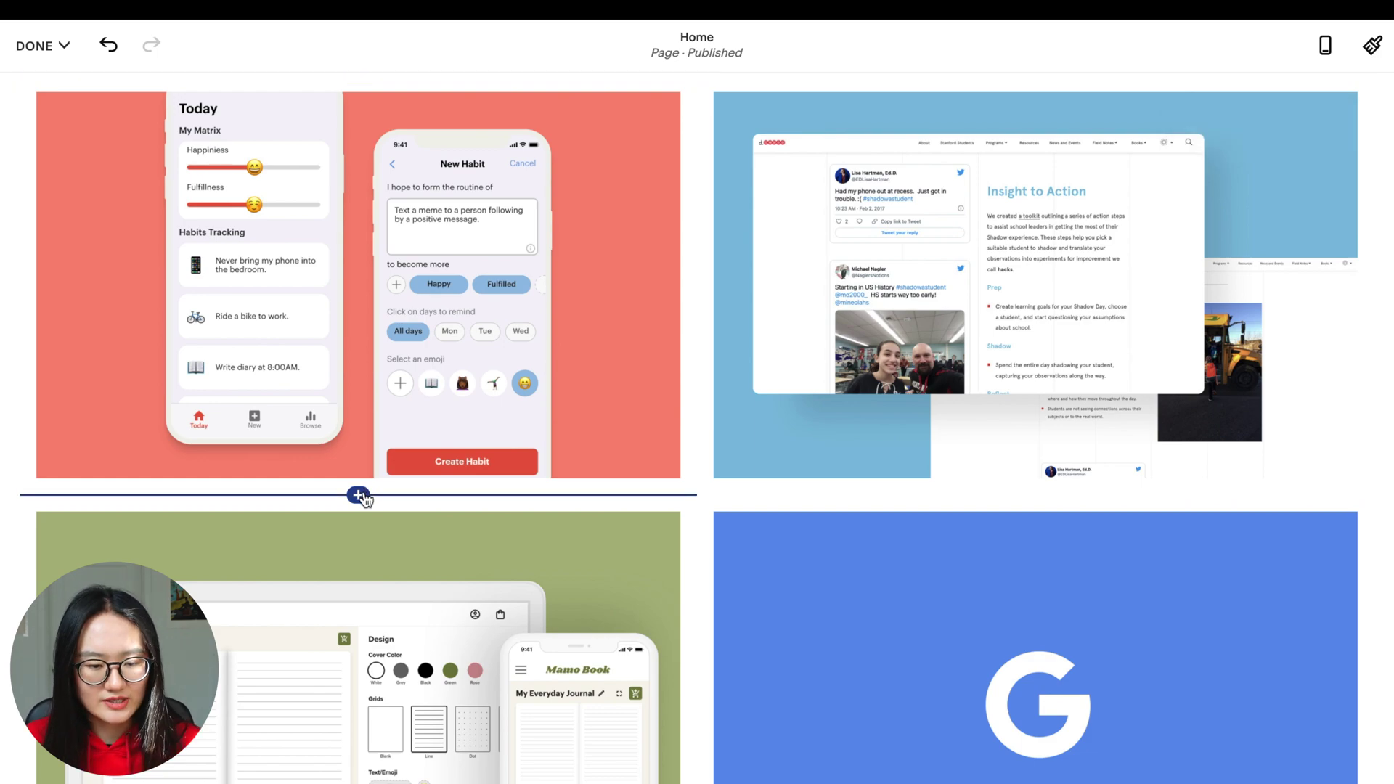
Add a text block below the KEES banner and fill it with the KEES App title and description copied from the Grammarly document
{"action": "left_click", "coordinate": [358, 495]}
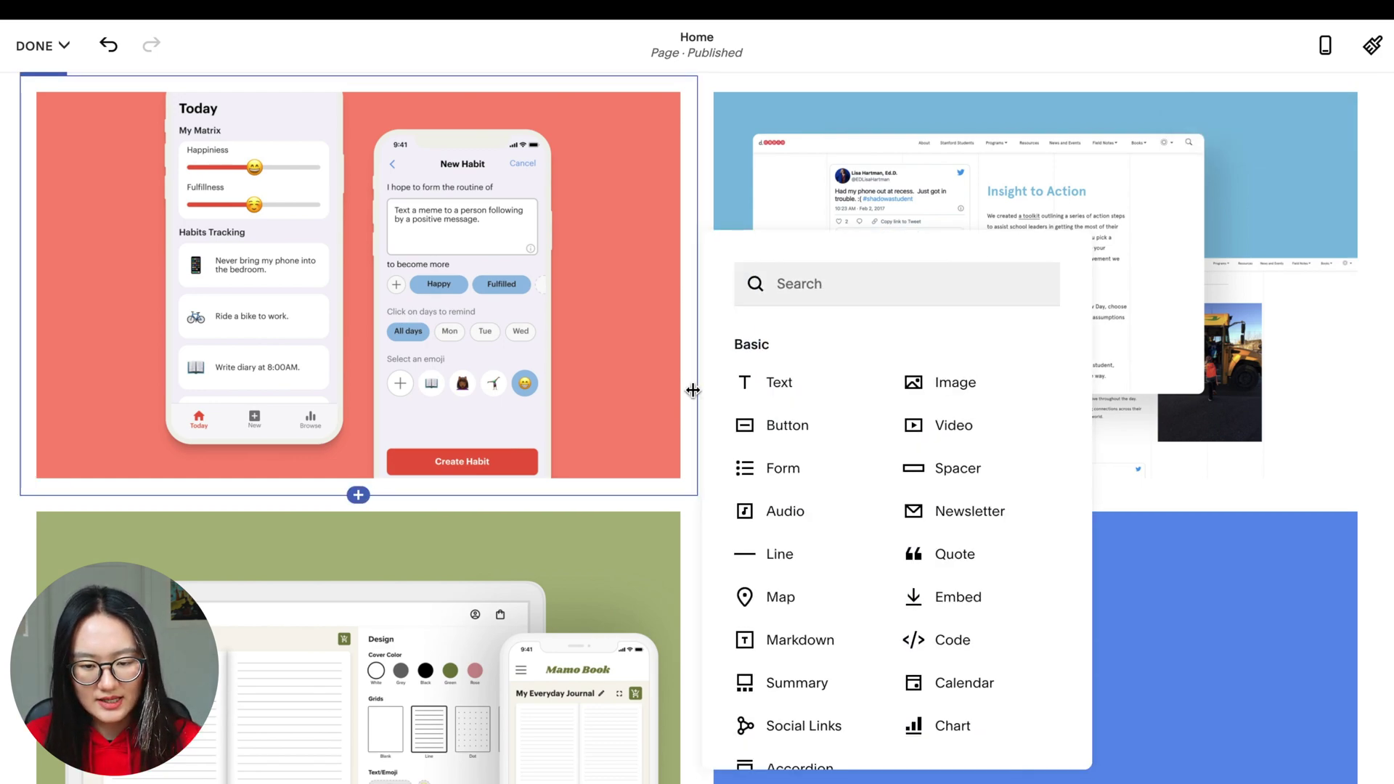
{"action": "left_click", "coordinate": [789, 392]}
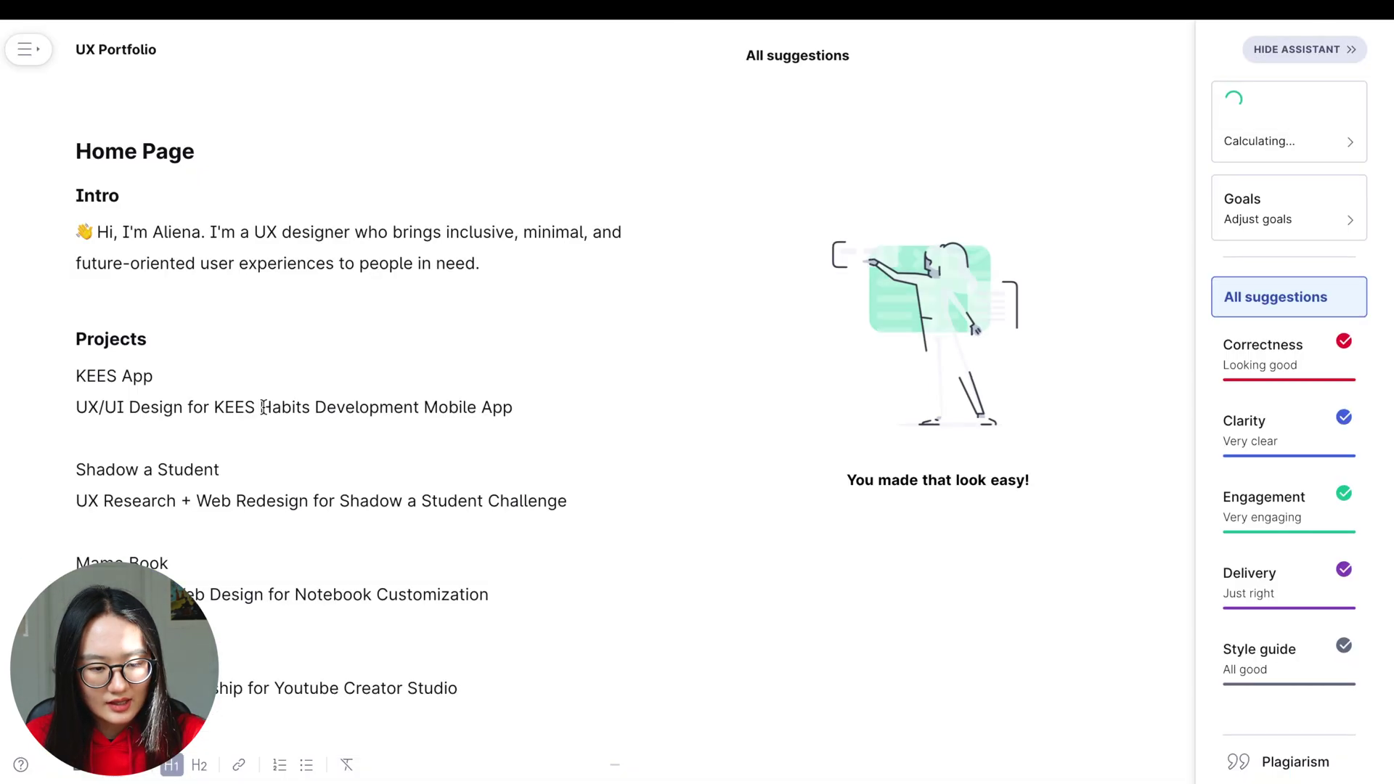
{"action": "left_click_drag", "start_coordinate": [513, 406], "coordinate": [75, 376]}
{"action": "key", "text": "ctrl+c"}
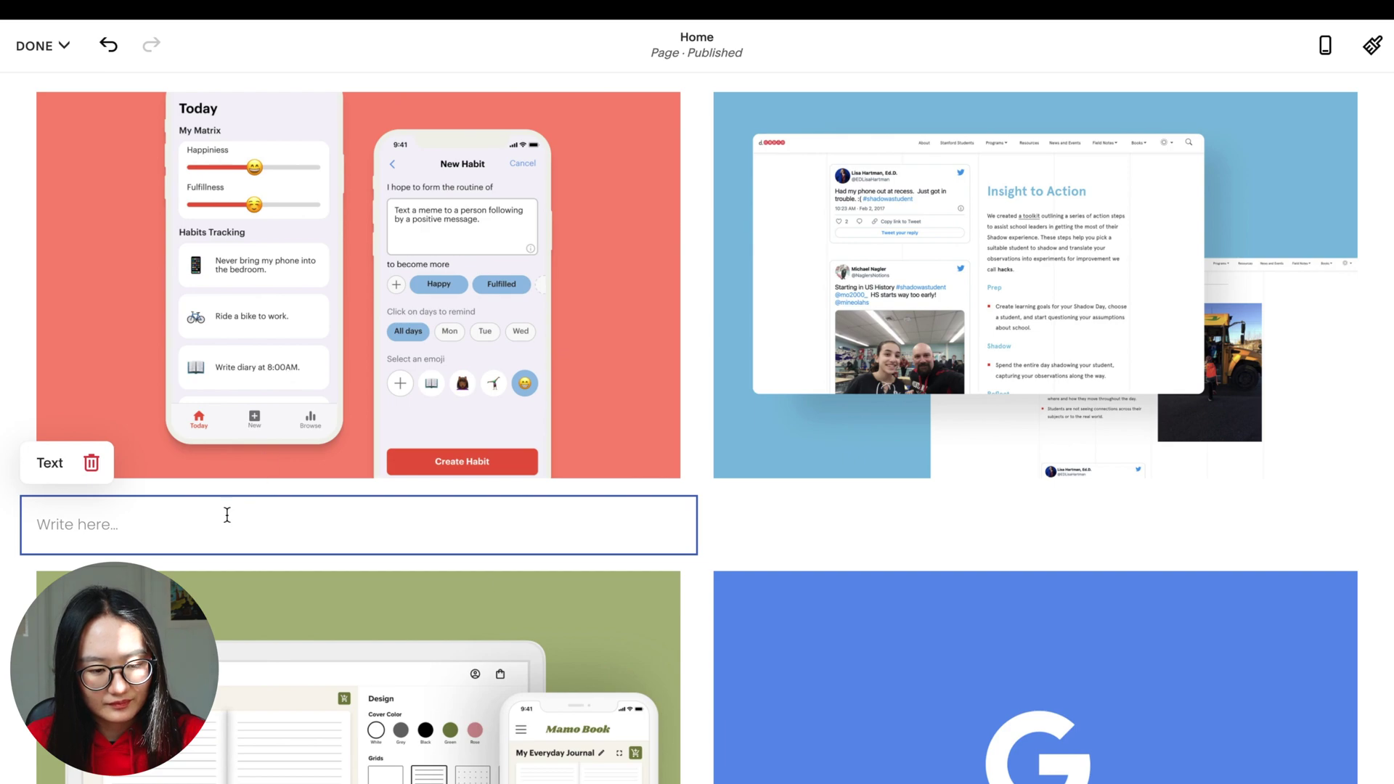
{"action": "left_click", "coordinate": [227, 515]}
{"action": "key", "text": "ctrl+v"}
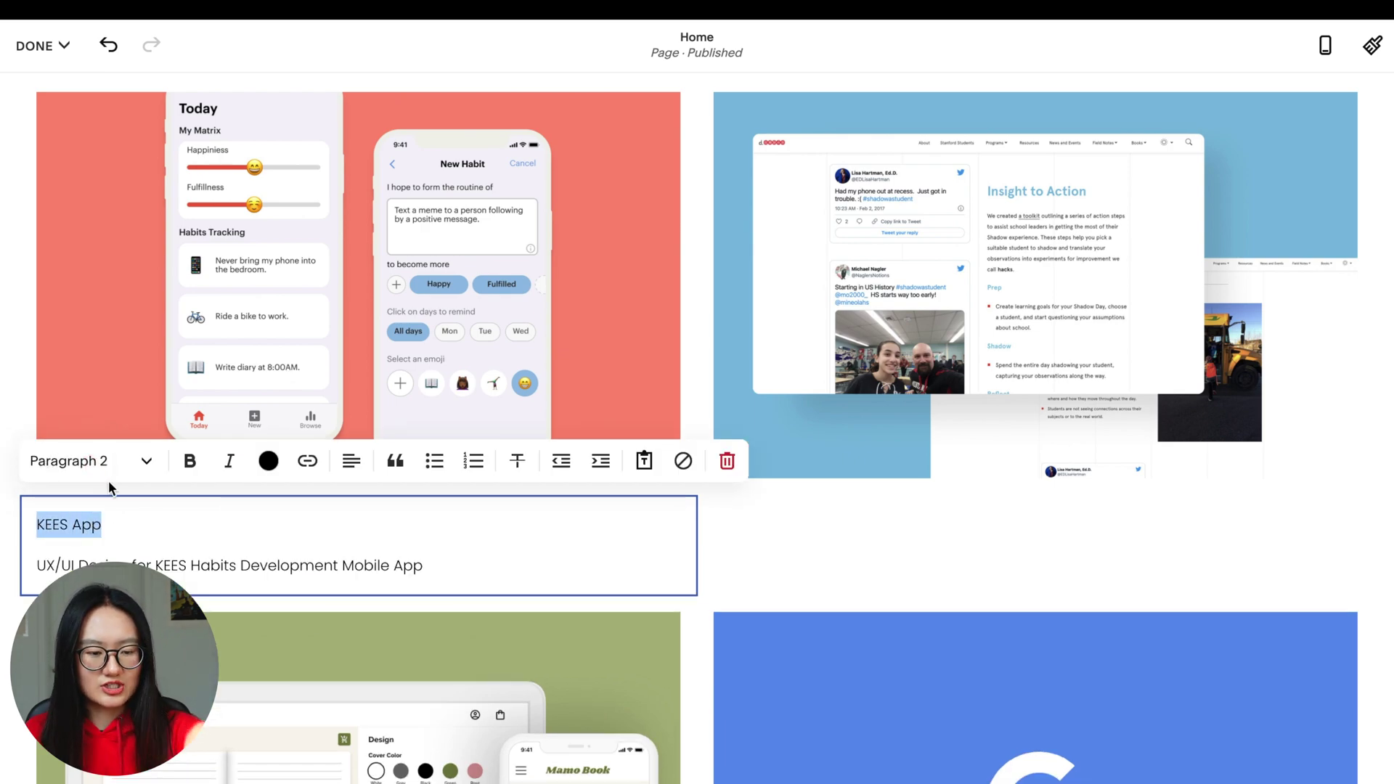
Format the KEES App title as bold Heading 4 and add an empty line below its description
{"action": "left_click", "coordinate": [115, 461]}
{"action": "left_click", "coordinate": [112, 259]}
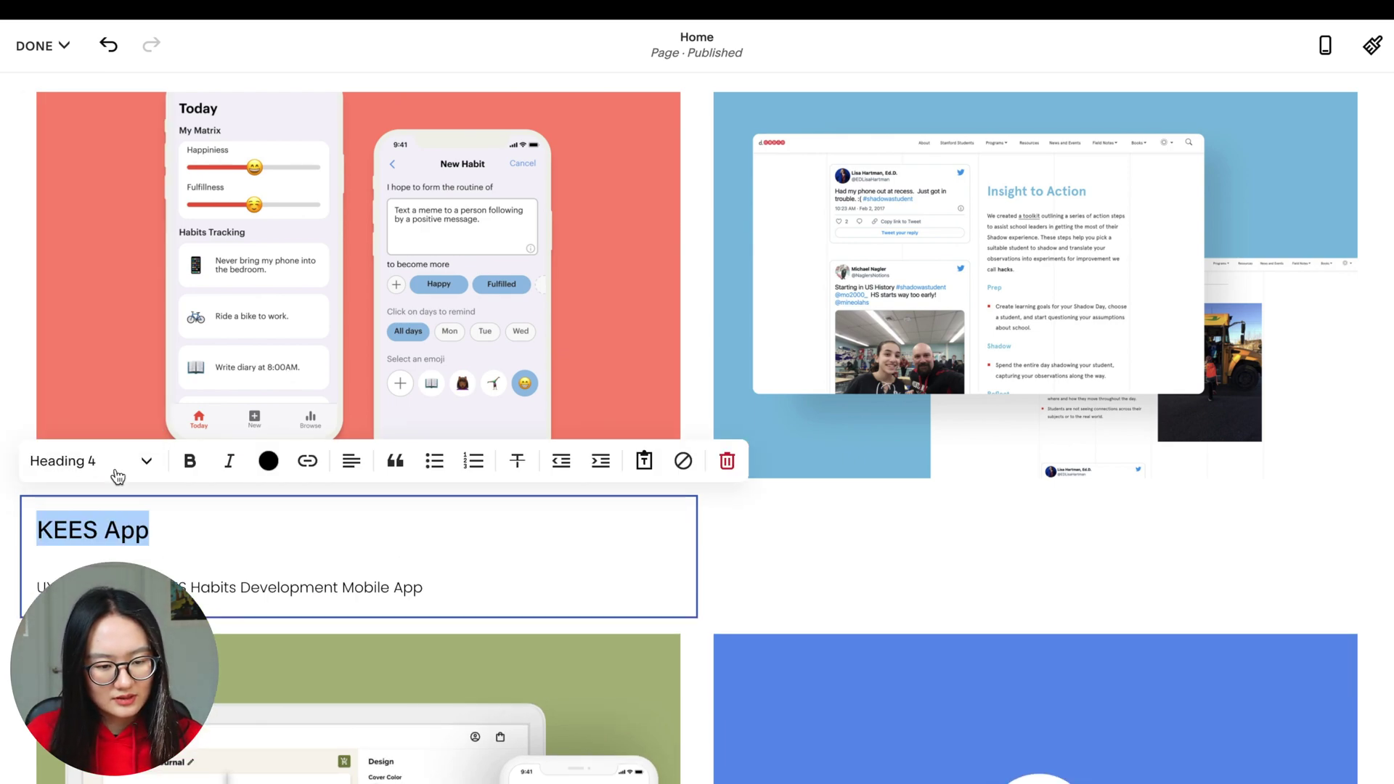
{"action": "left_click", "coordinate": [190, 460]}
{"action": "left_click", "coordinate": [537, 586]}
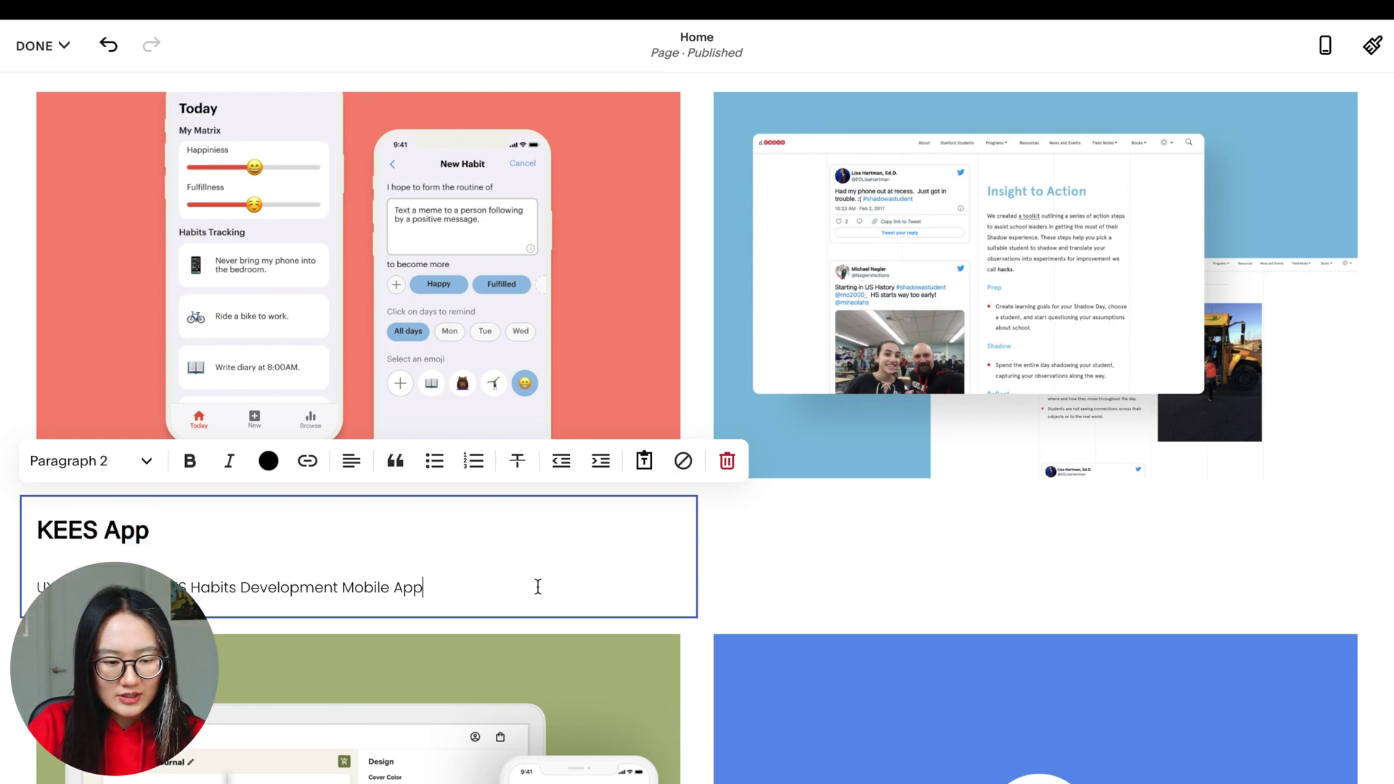
{"action": "key", "text": "Return"}
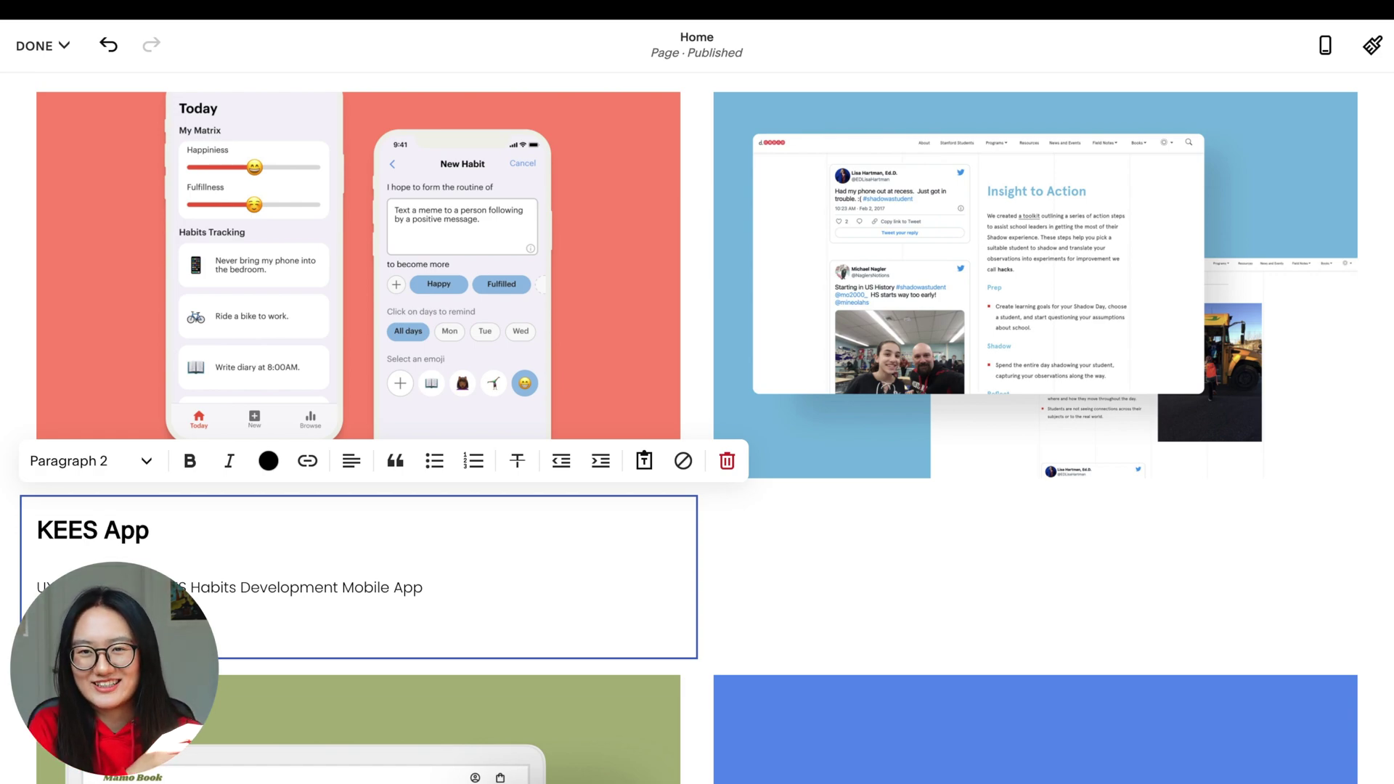
Copy the Shadow a Student title and description from the Grammarly document into the text block below its banner
{"action": "key", "text": "alt+Tab"}
{"action": "scroll", "coordinate": [249, 395], "scroll_direction": "down", "scroll_amount": 1}
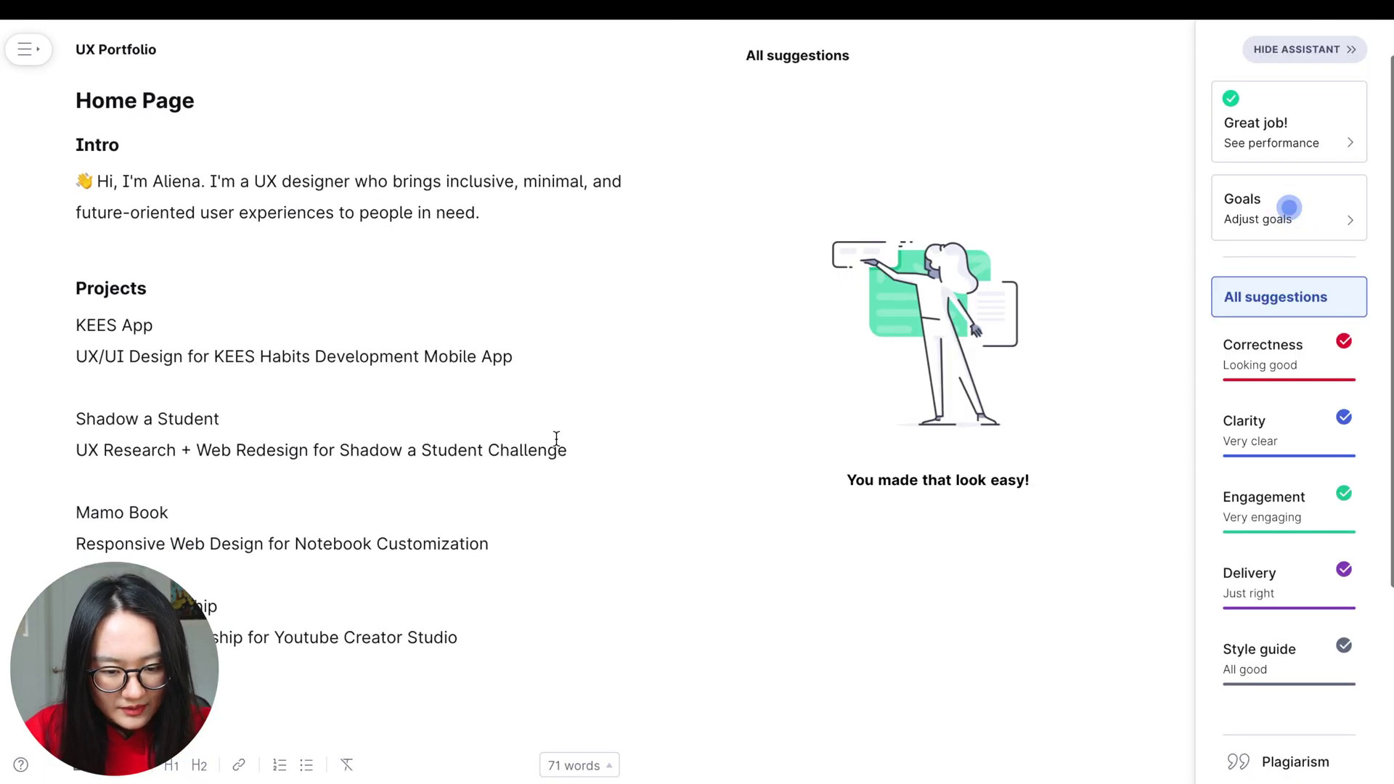
{"action": "left_click_drag", "start_coordinate": [74, 419], "coordinate": [568, 452]}
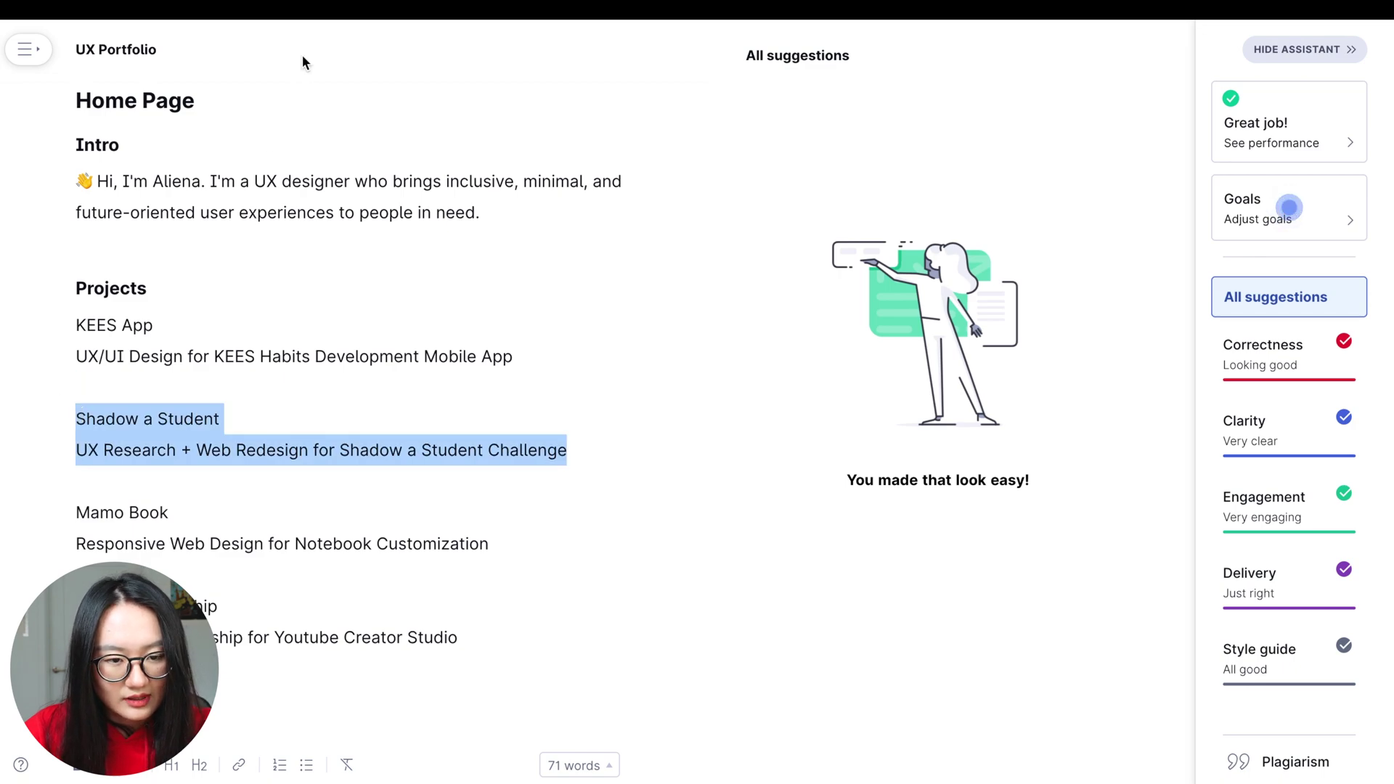
{"action": "key", "text": "ctrl+c"}
{"action": "key", "text": "alt+Tab"}
{"action": "left_click", "coordinate": [759, 520]}
{"action": "key", "text": "ctrl+v"}
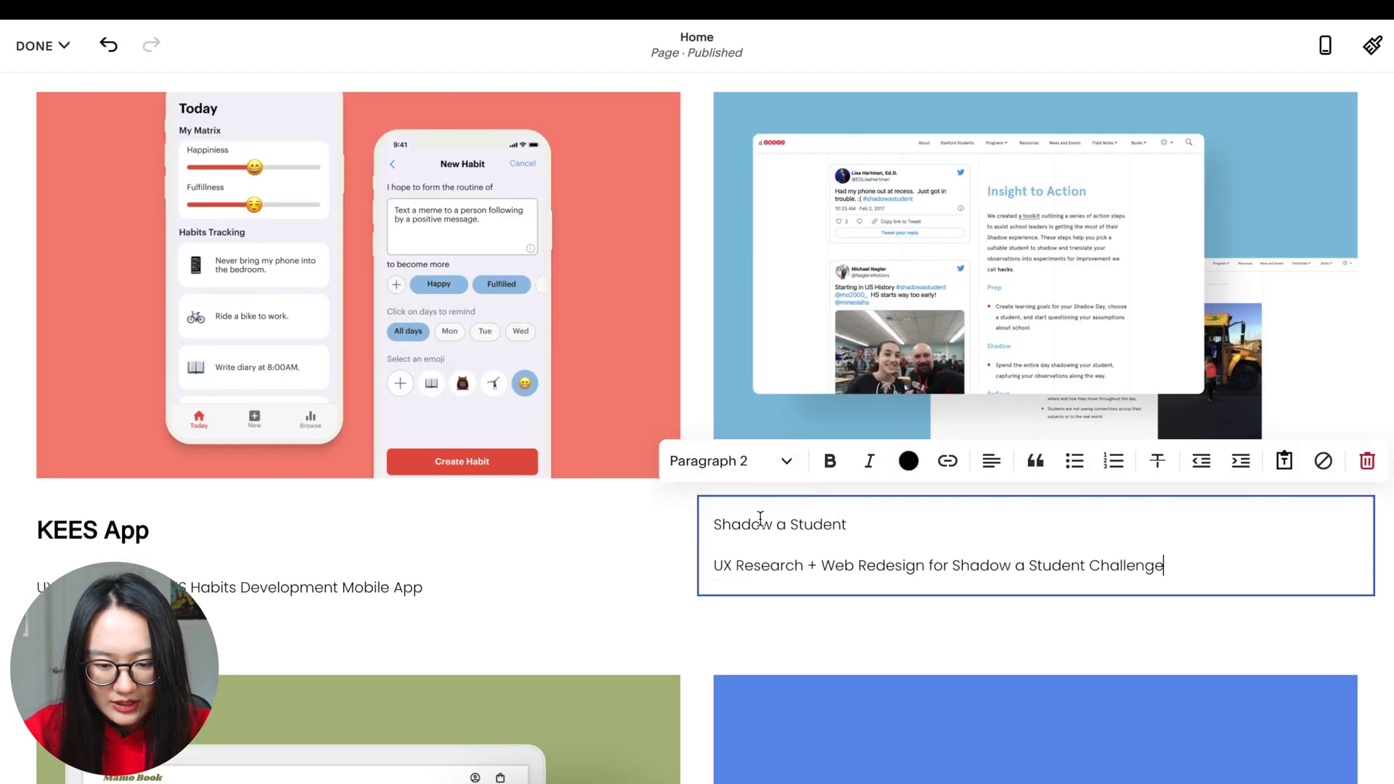
Format the Shadow a Student title as Heading 4
{"action": "double_click", "coordinate": [760, 520]}
{"action": "triple_click", "coordinate": [752, 516]}
{"action": "scroll", "coordinate": [751, 493], "scroll_direction": "down", "scroll_amount": 1}
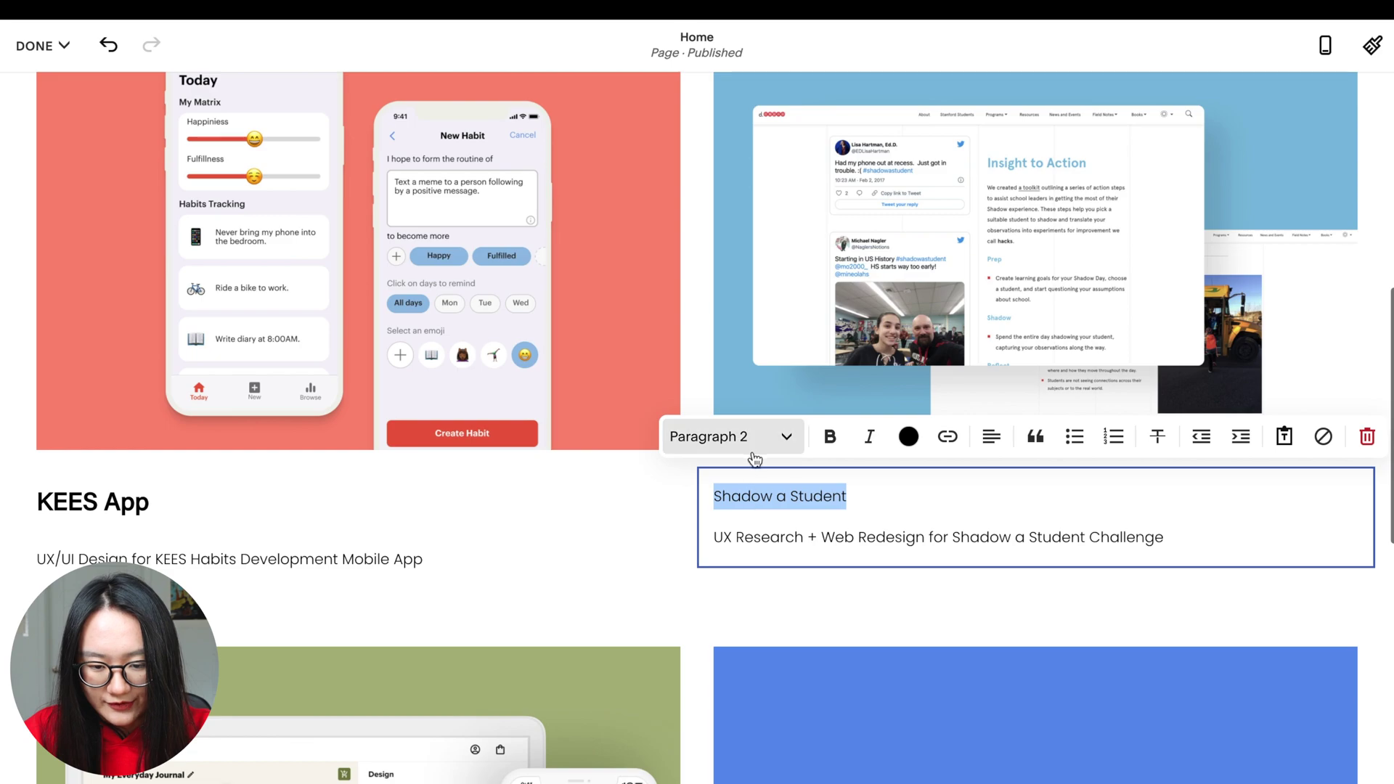
{"action": "left_click", "coordinate": [748, 437]}
{"action": "left_click", "coordinate": [740, 615]}
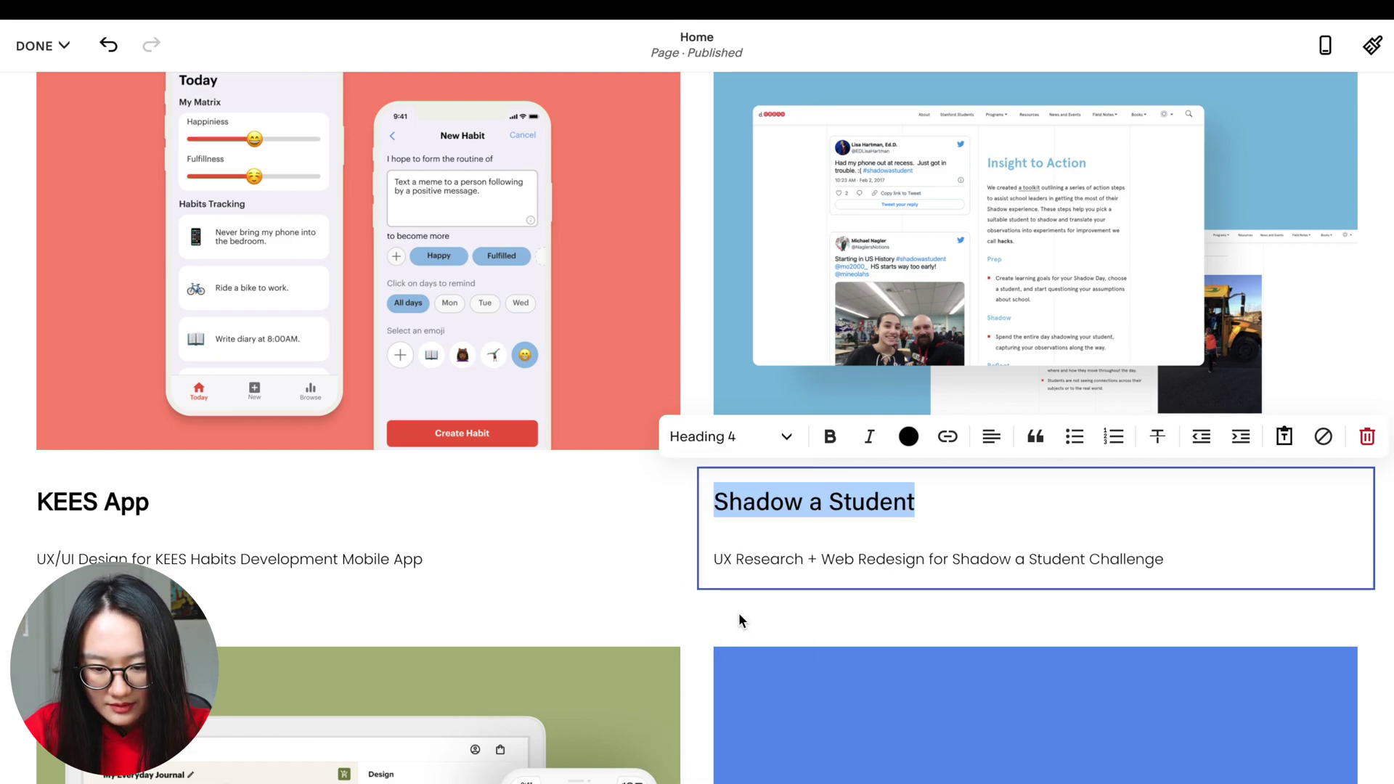
{"action": "scroll", "coordinate": [738, 612], "scroll_direction": "down", "scroll_amount": 1}
{"action": "key", "text": "alt+Tab"}
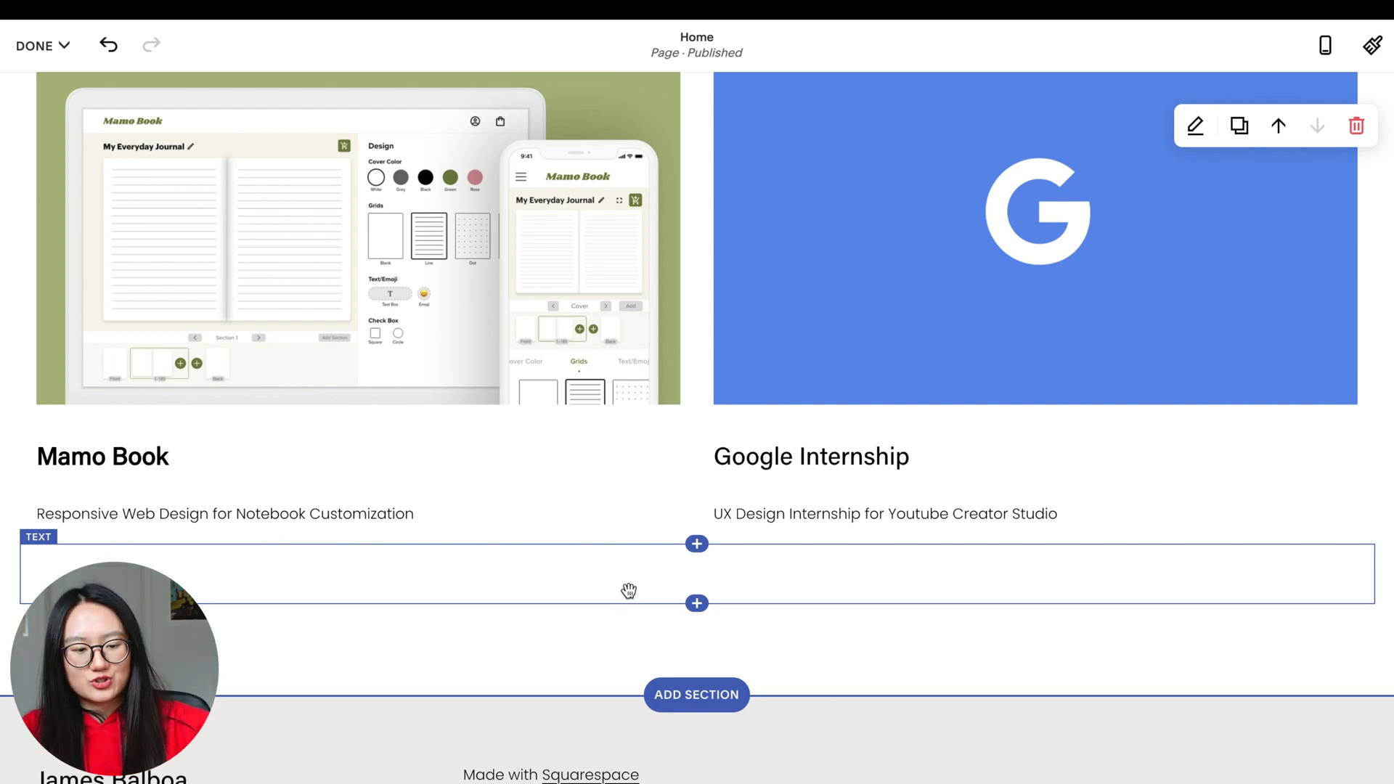
Remove the empty text block below the Mamo Book and Google Internship captions
{"action": "left_click", "coordinate": [626, 591]}
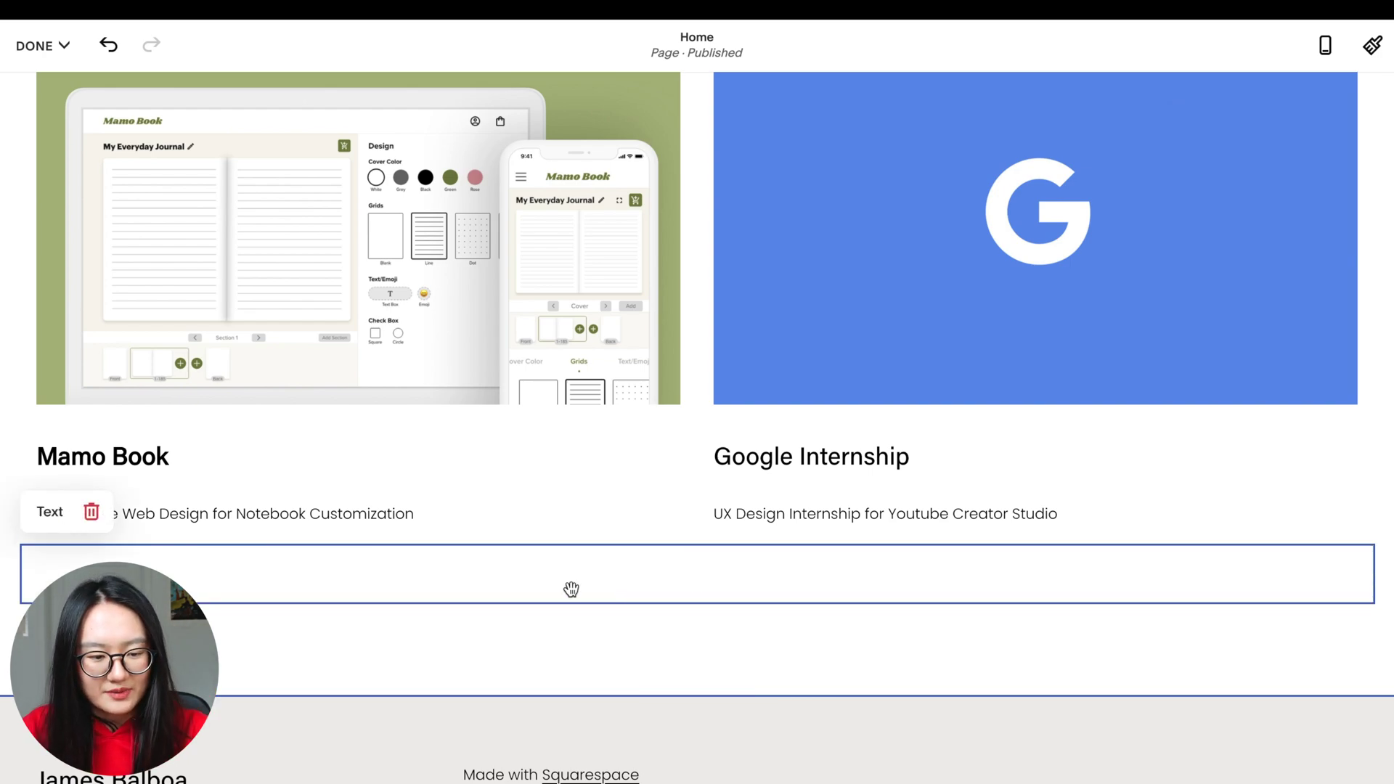
{"action": "left_click", "coordinate": [90, 512]}
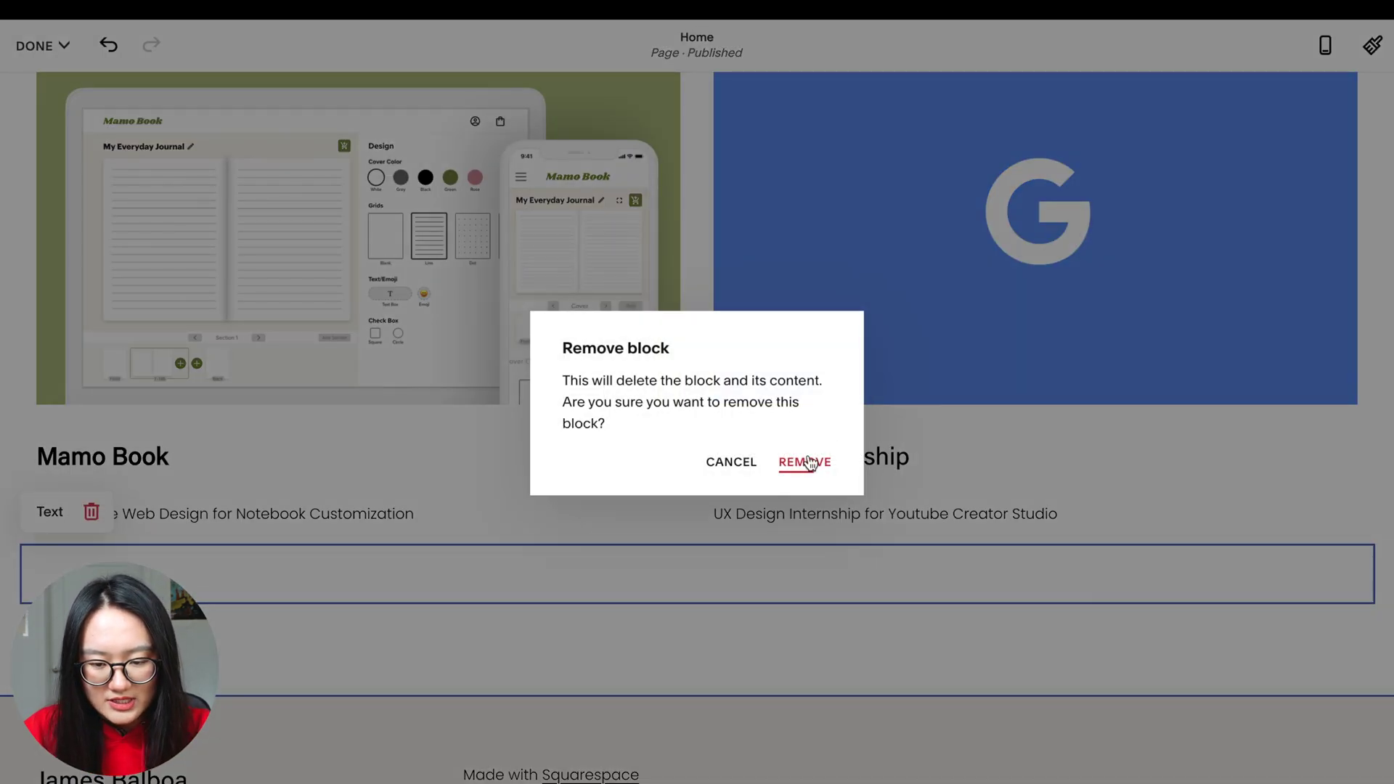
{"action": "left_click", "coordinate": [806, 462]}
{"action": "scroll", "coordinate": [808, 457], "scroll_direction": "down", "scroll_amount": 2}
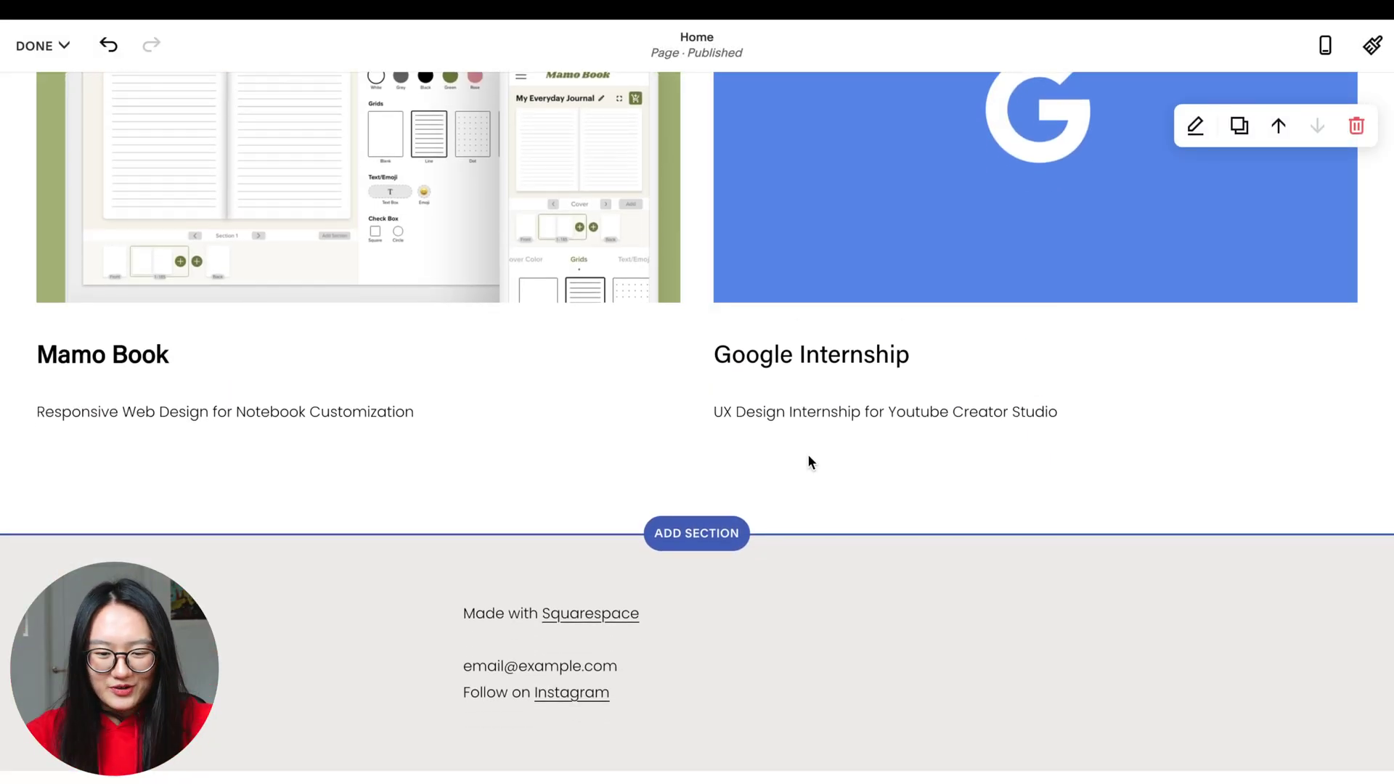
Replace the site footer section with the preset that has centered About, Contact and Follow links above social icons
{"action": "mouse_move", "coordinate": [1101, 653]}
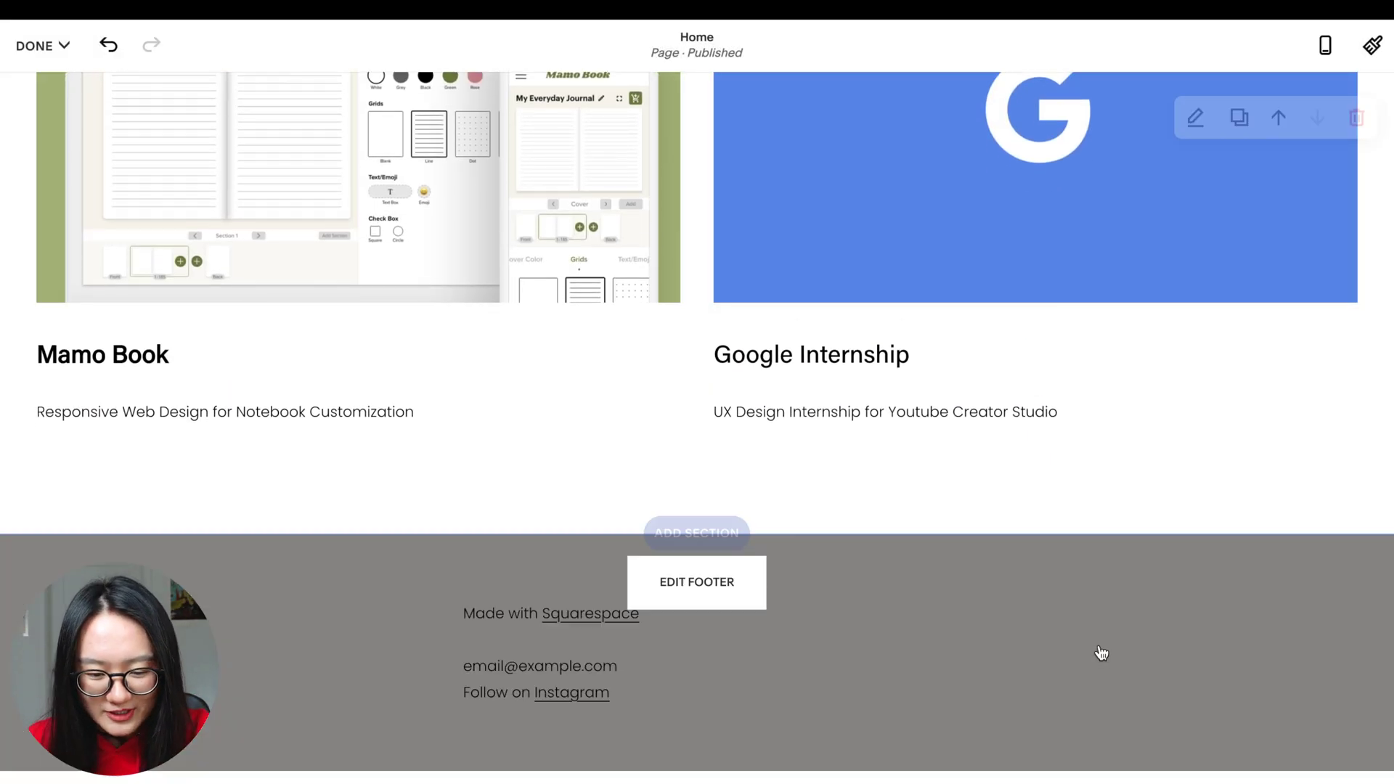
{"action": "left_click", "coordinate": [666, 584]}
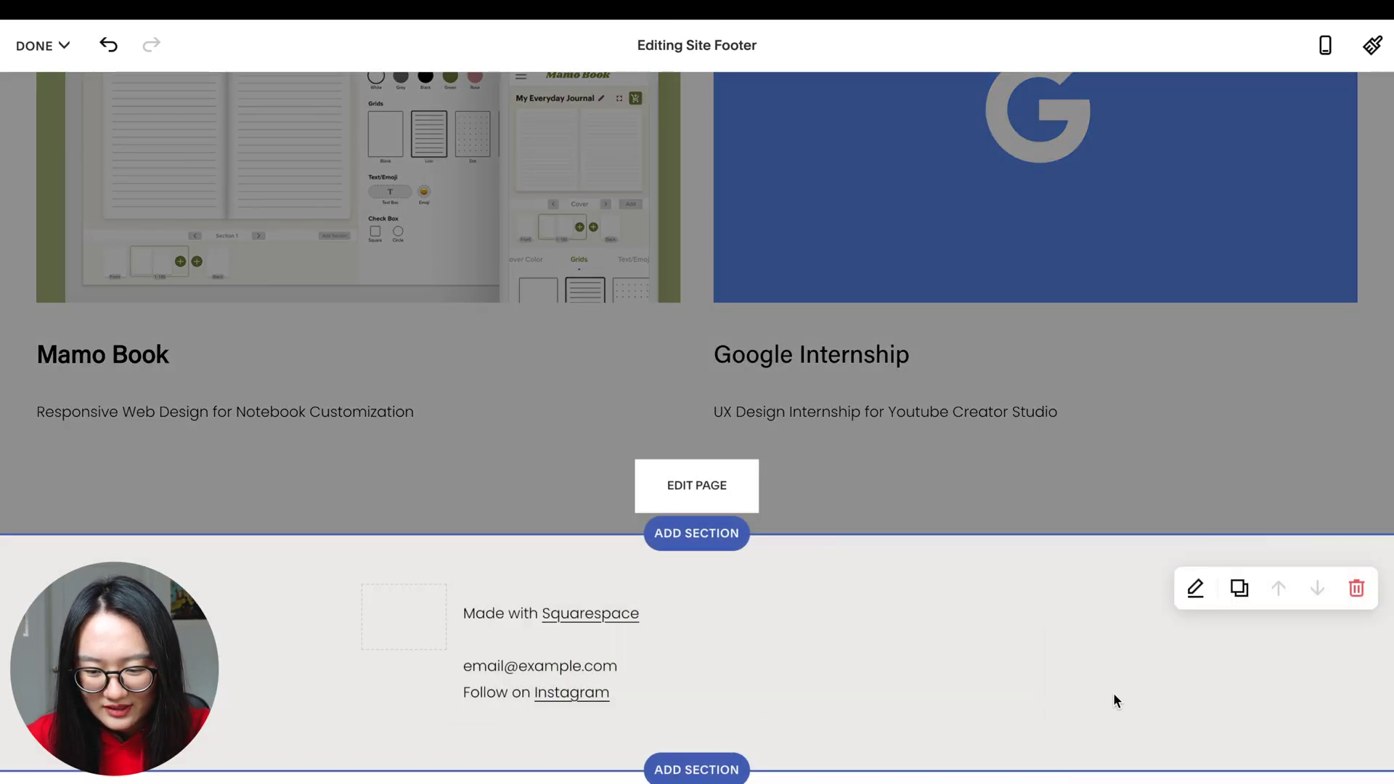
{"action": "left_click", "coordinate": [1358, 591]}
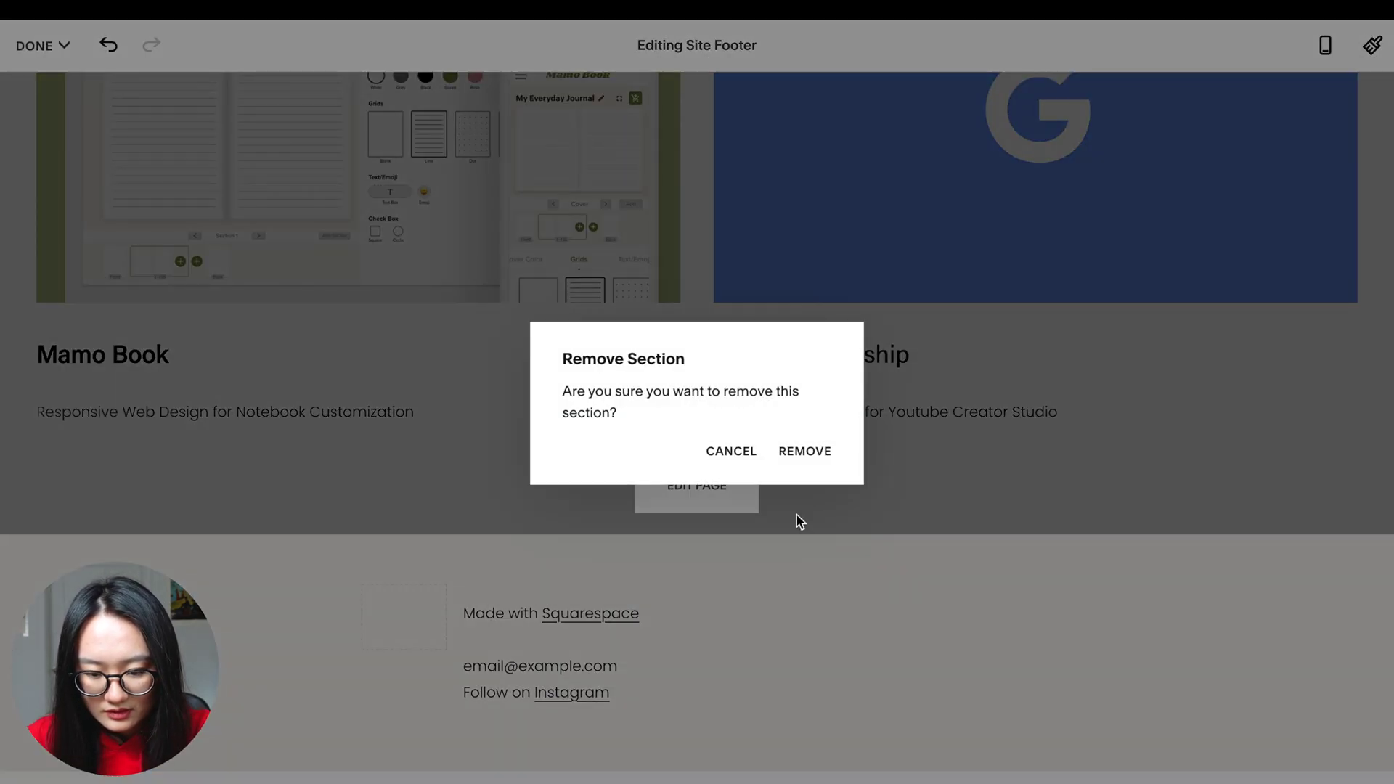
{"action": "left_click", "coordinate": [806, 455]}
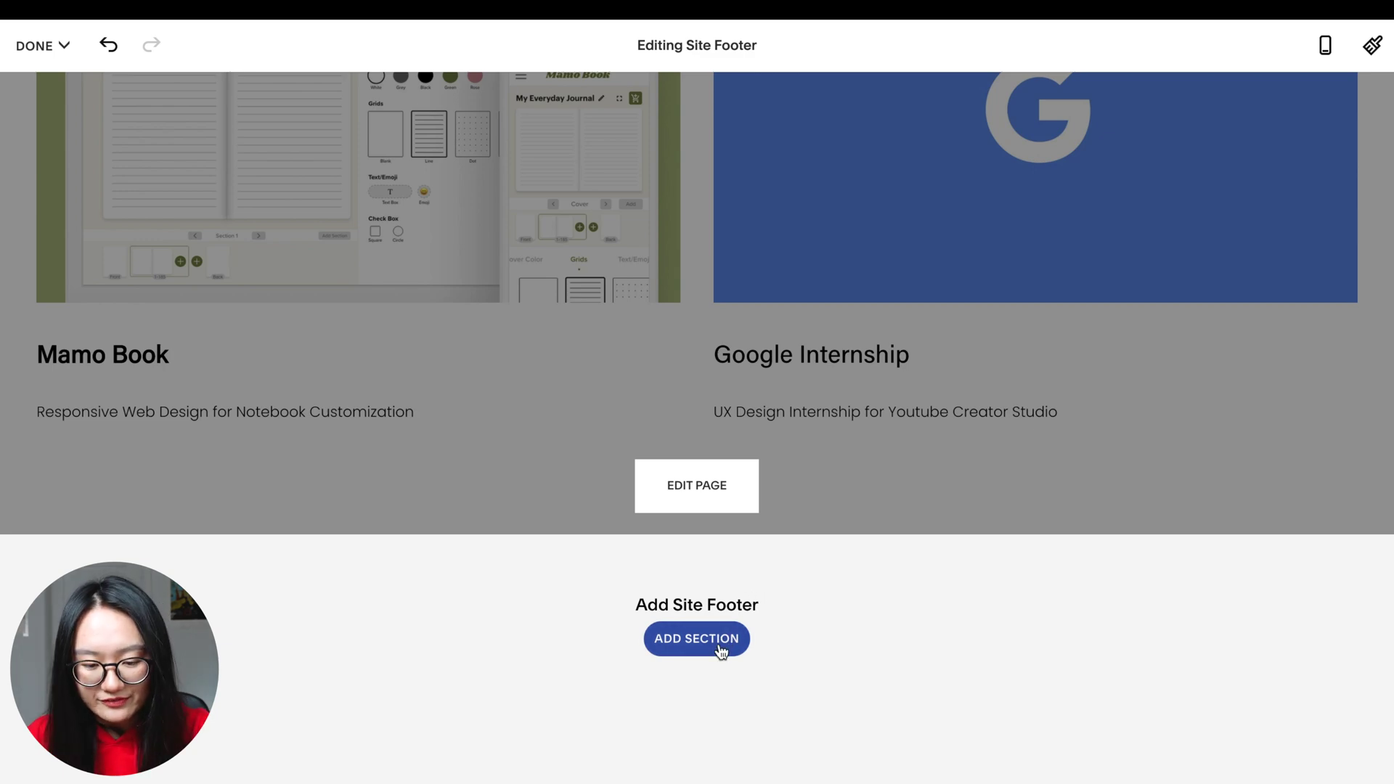
{"action": "left_click", "coordinate": [715, 642]}
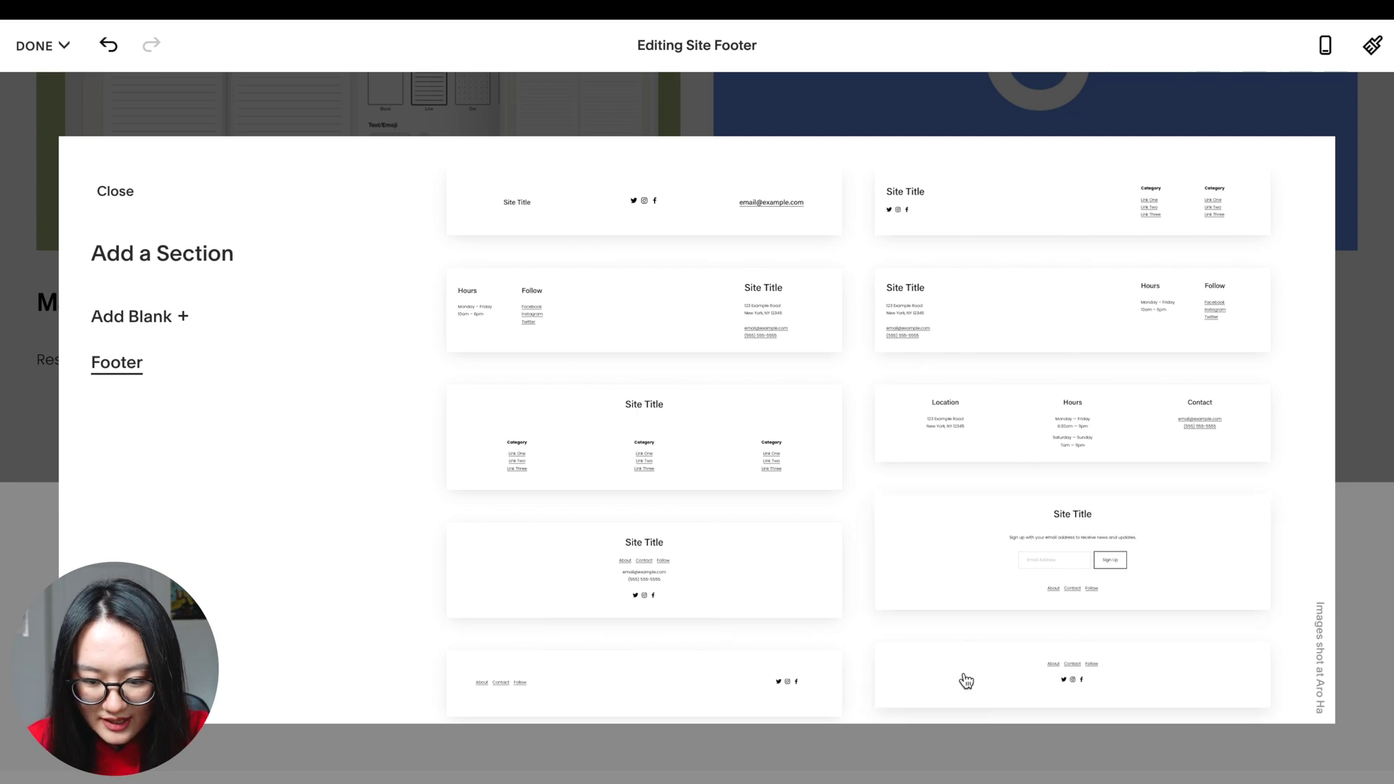
{"action": "left_click", "coordinate": [1001, 672]}
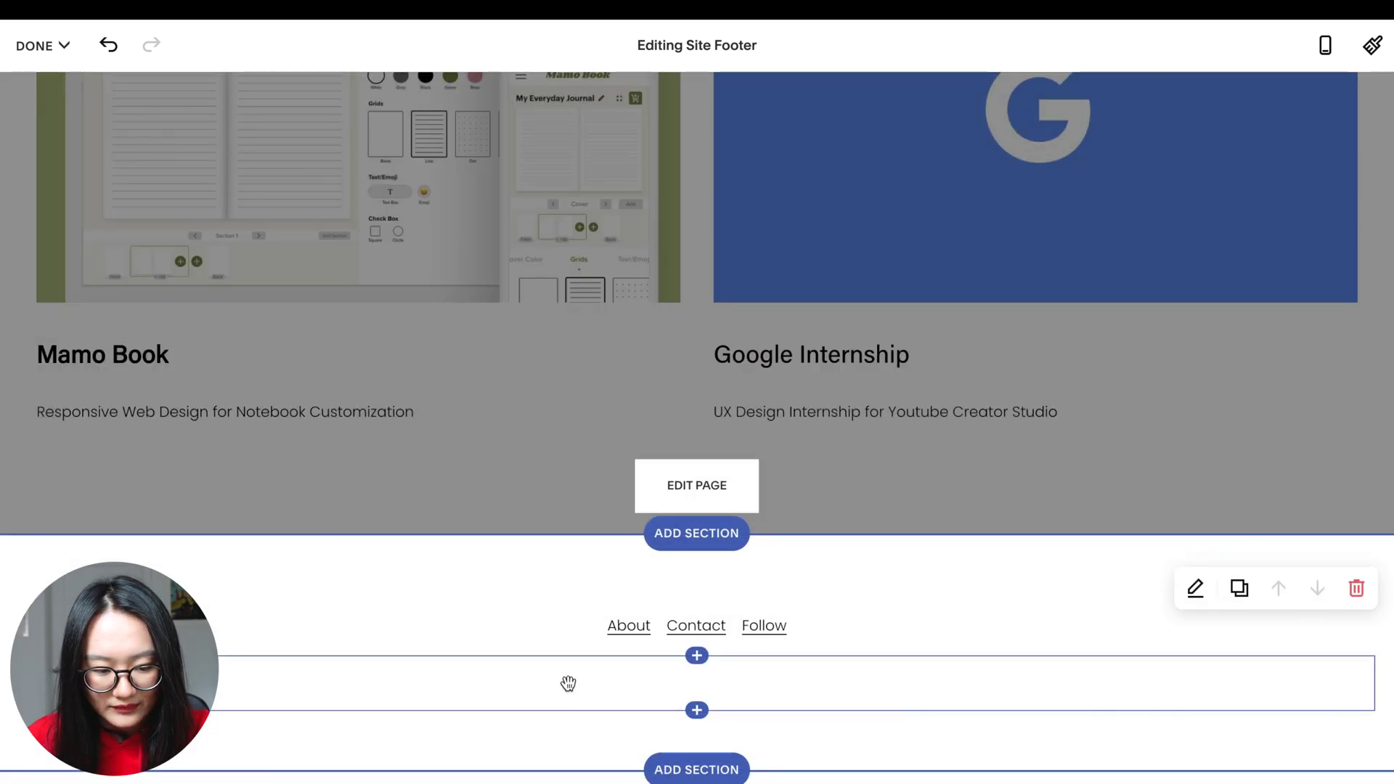
Remove the social icons block from the new footer
{"action": "left_click", "coordinate": [946, 682]}
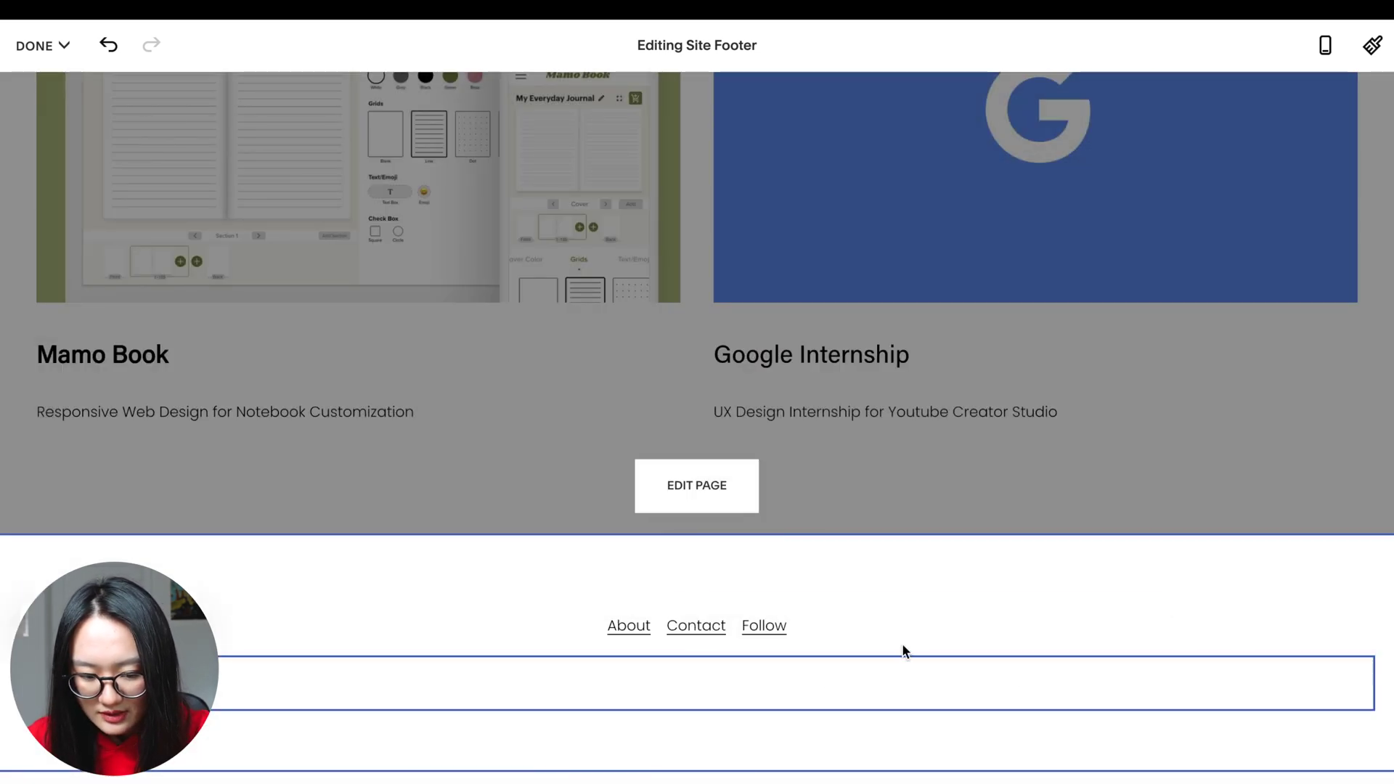
{"action": "key", "text": "Delete"}
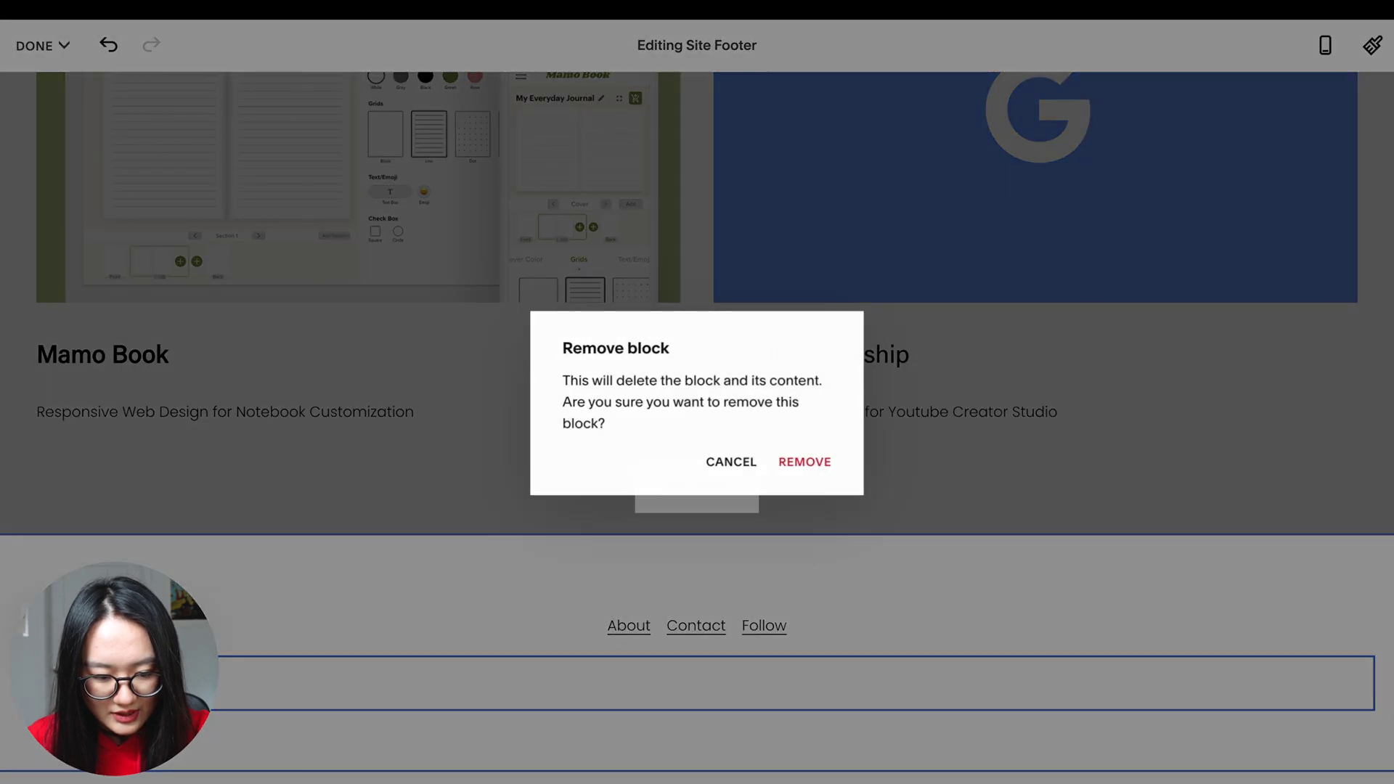
{"action": "left_click", "coordinate": [804, 465]}
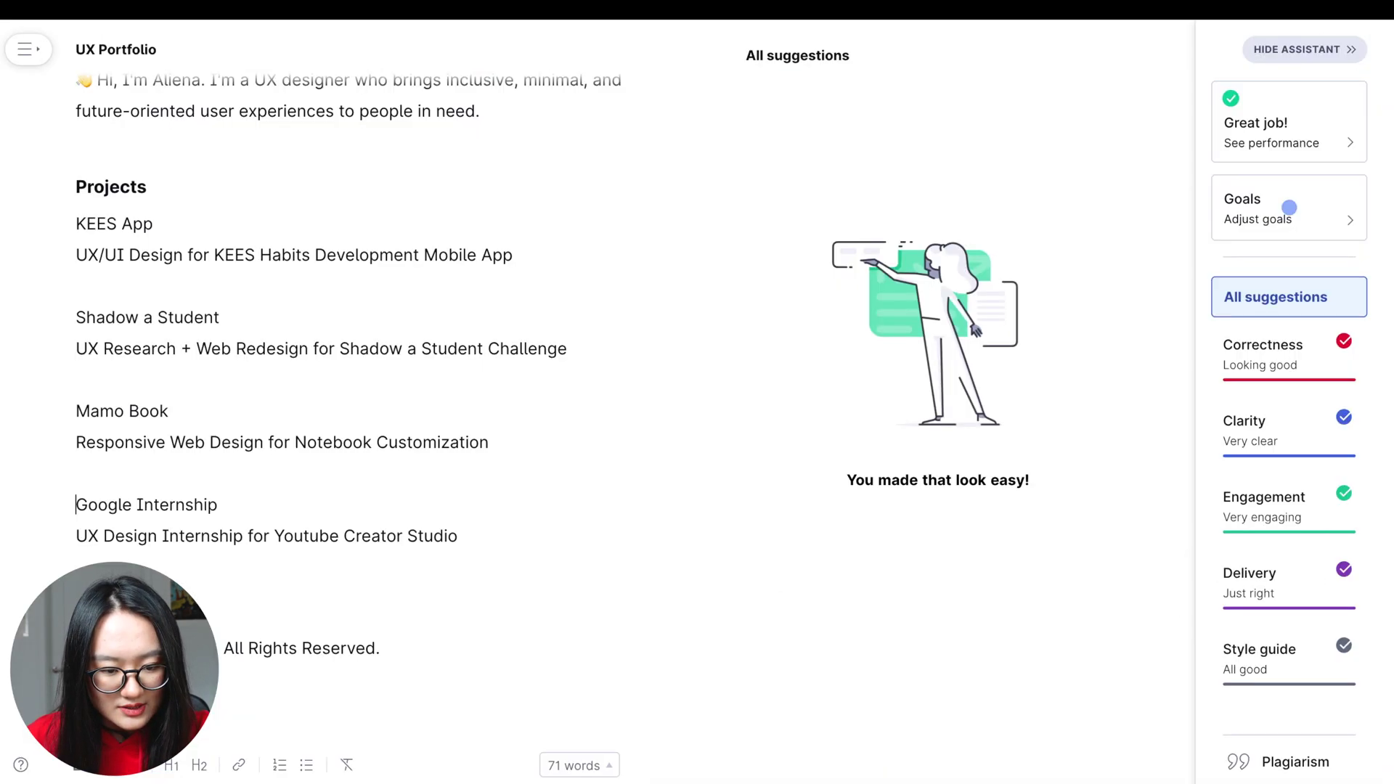
Replace the footer links with the ©2022 copyright line containing the site owner's name and "All Rights Reserved."
{"action": "key", "text": "shift+Home"}
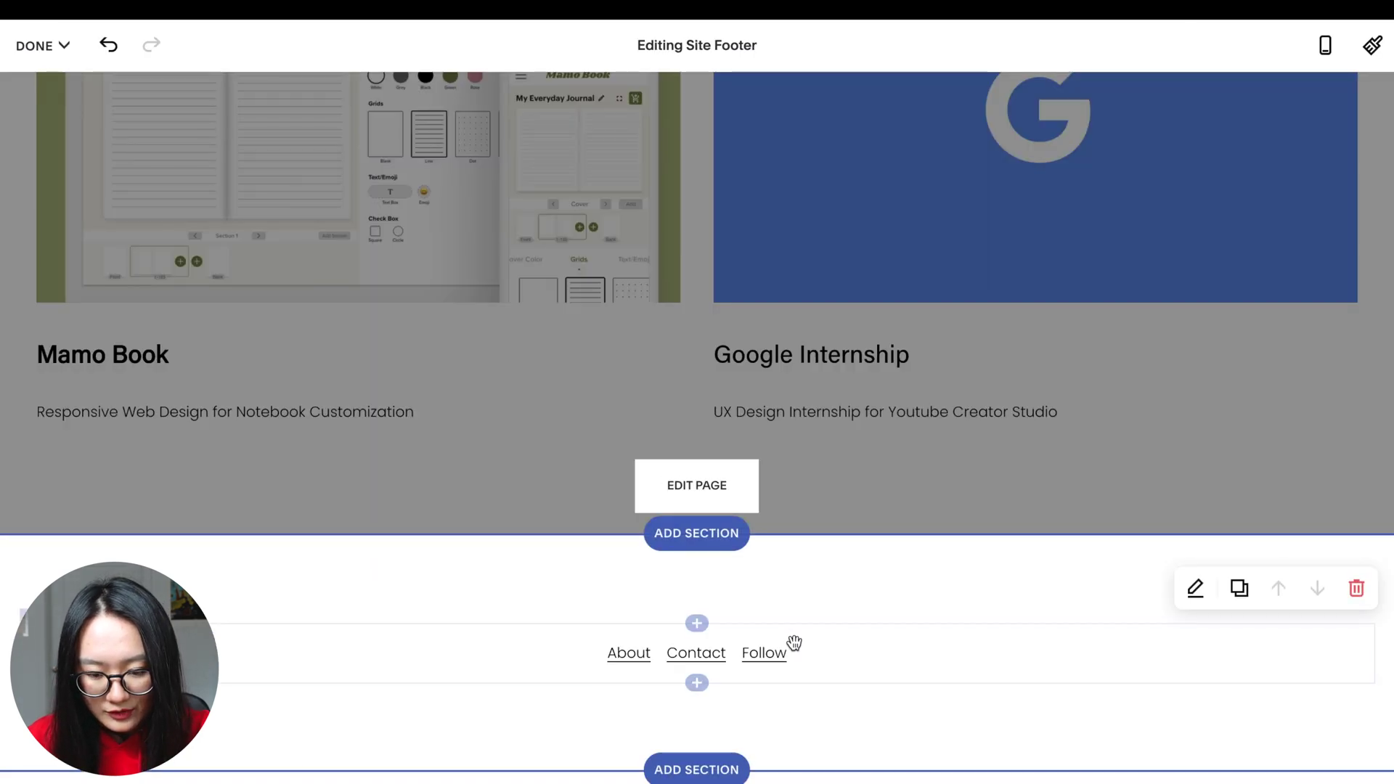
{"action": "double_click", "coordinate": [802, 662]}
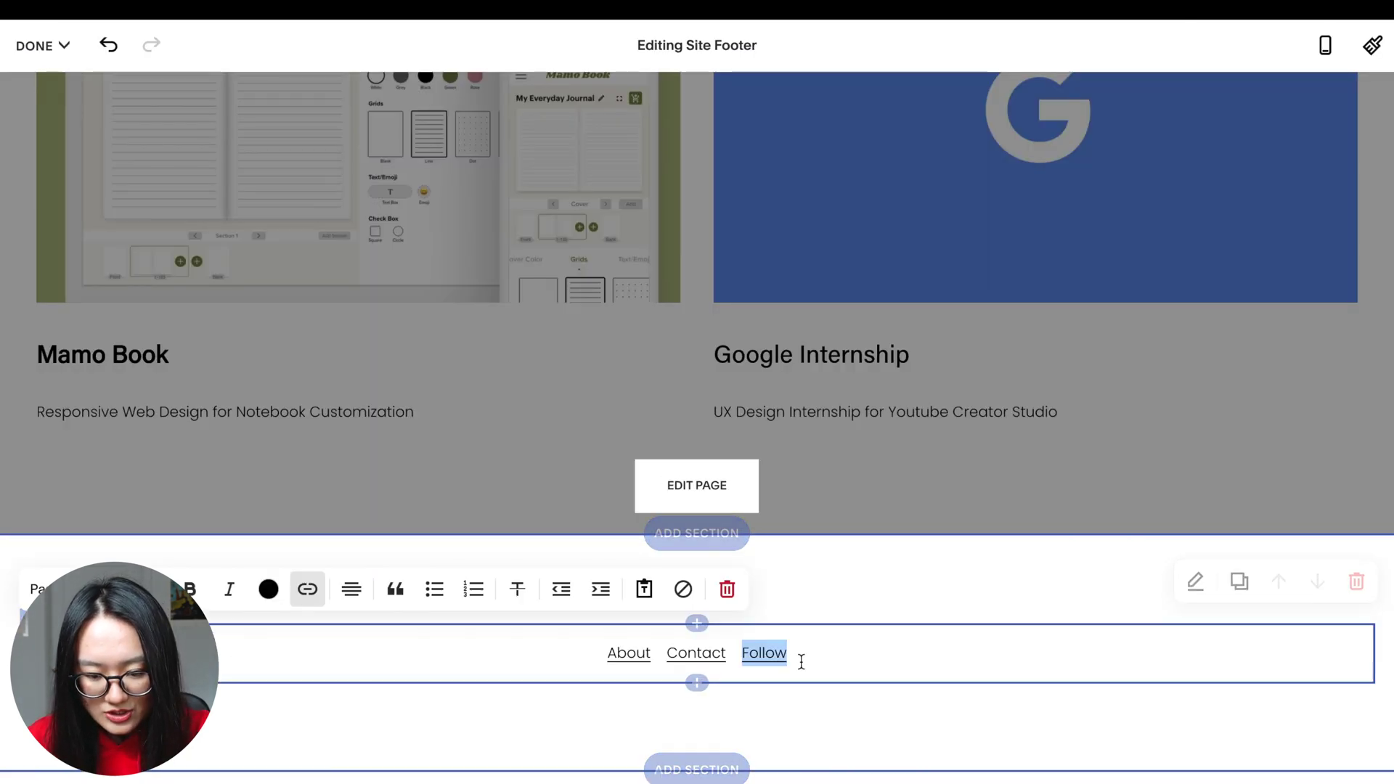
{"action": "key", "text": "ctrl+a"}
{"action": "type", "text": "©2022 Aliena Cai. All Rights Reserved."}
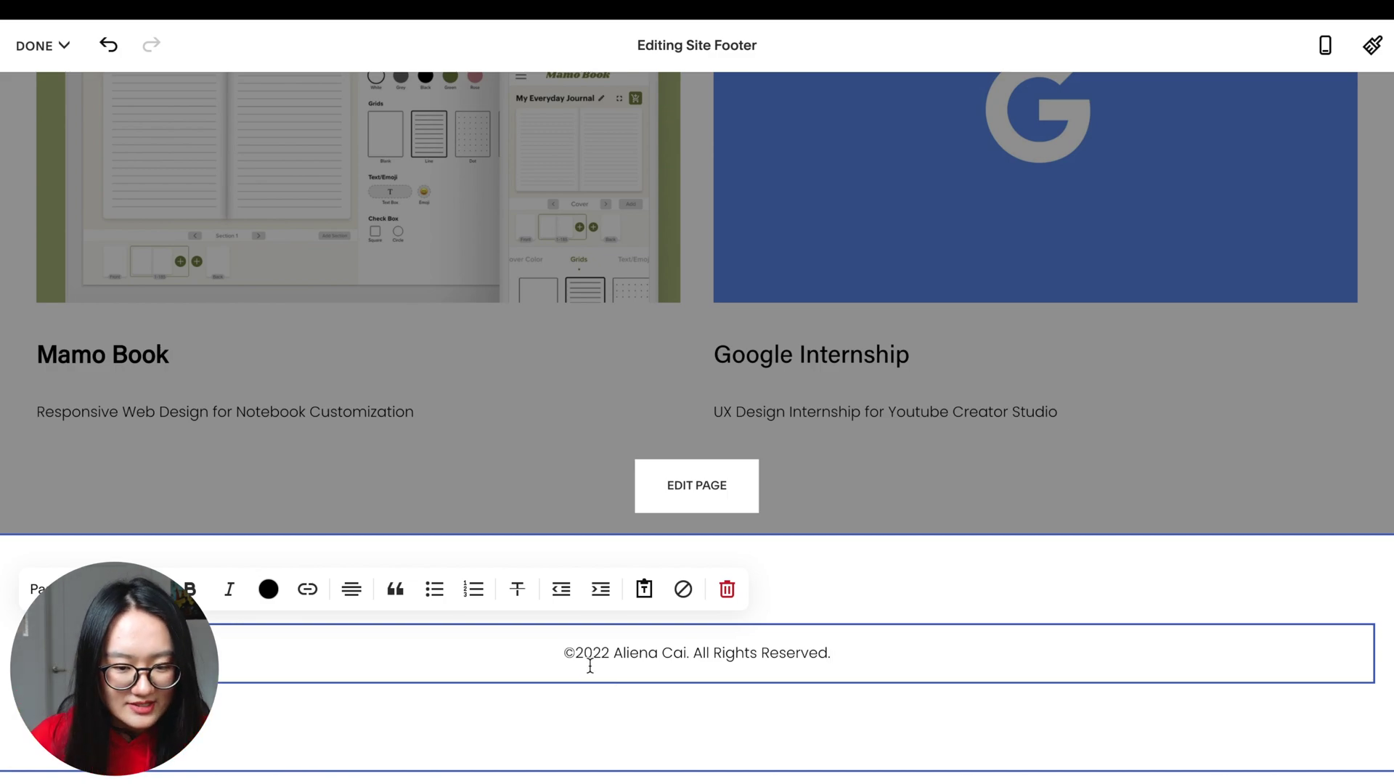
Leave footer editing and save the home page changes
{"action": "left_click", "coordinate": [541, 484]}
{"action": "left_click", "coordinate": [40, 46]}
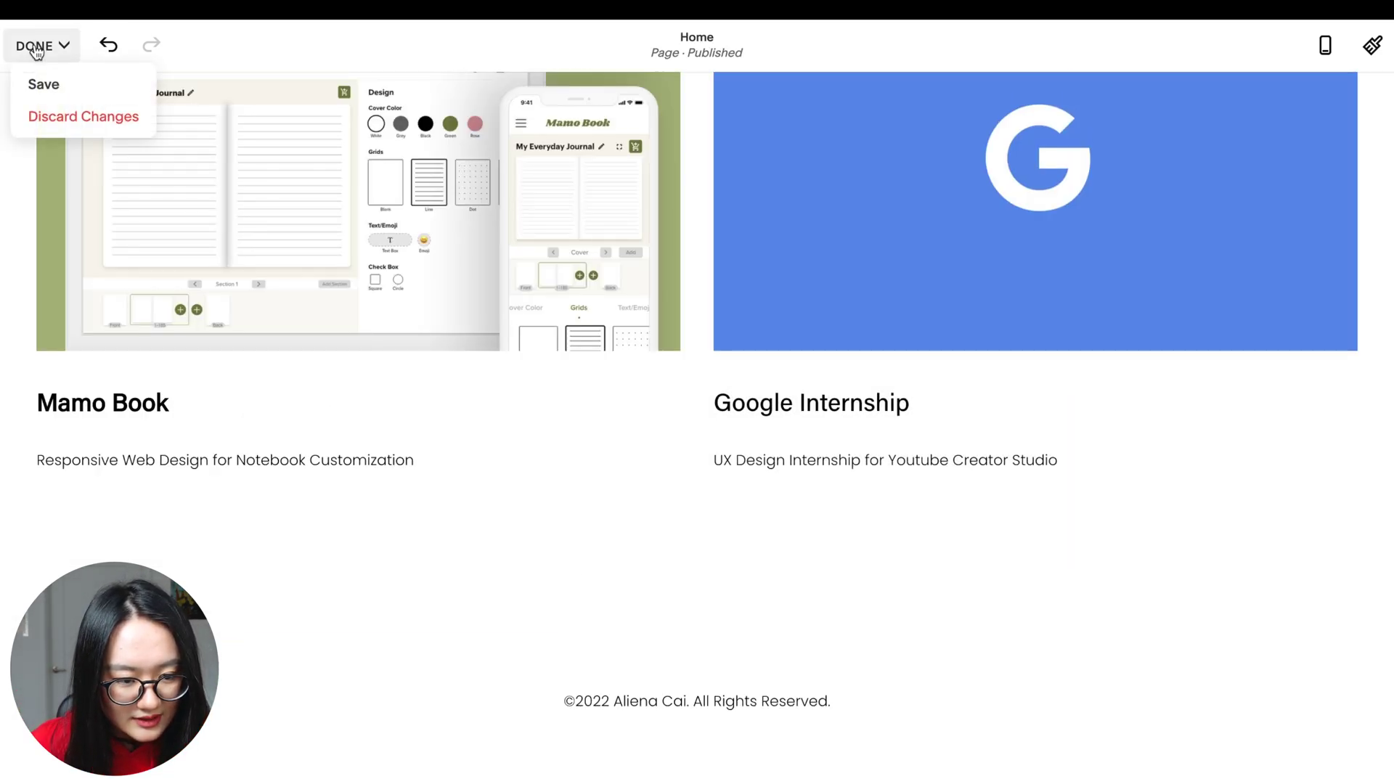
{"action": "left_click", "coordinate": [41, 84]}
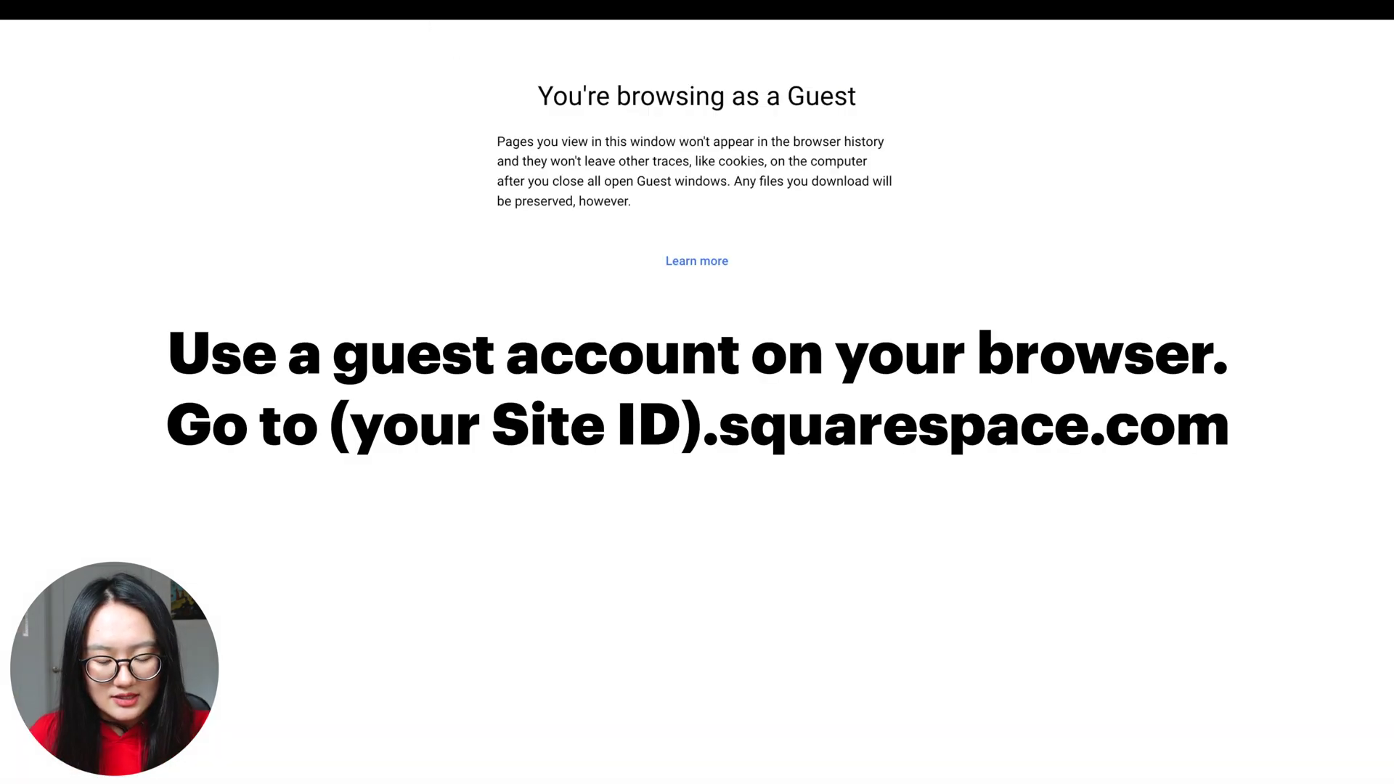
Open the site's Squarespace address in a guest browser window and look through the live home page
{"action": "type", "text": "ali"}
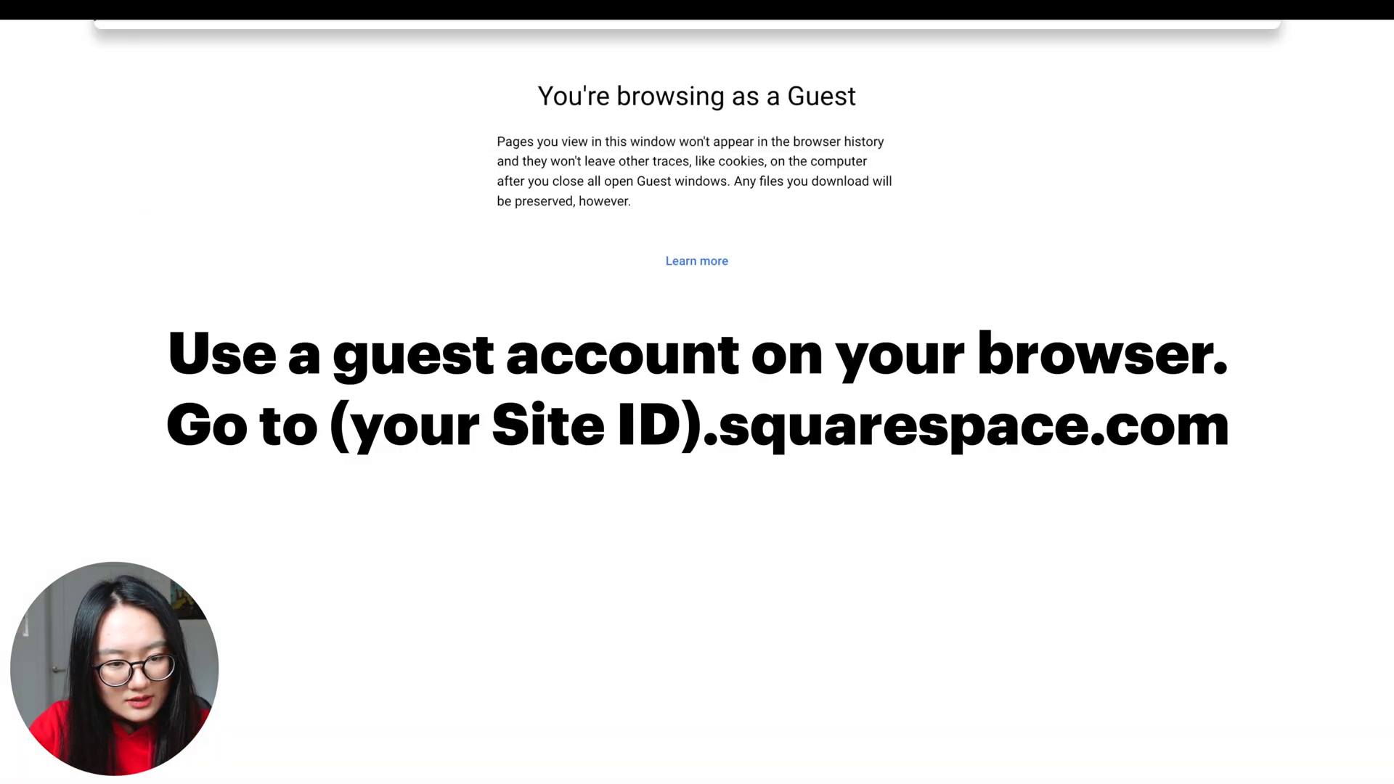
{"action": "key", "text": "Return"}
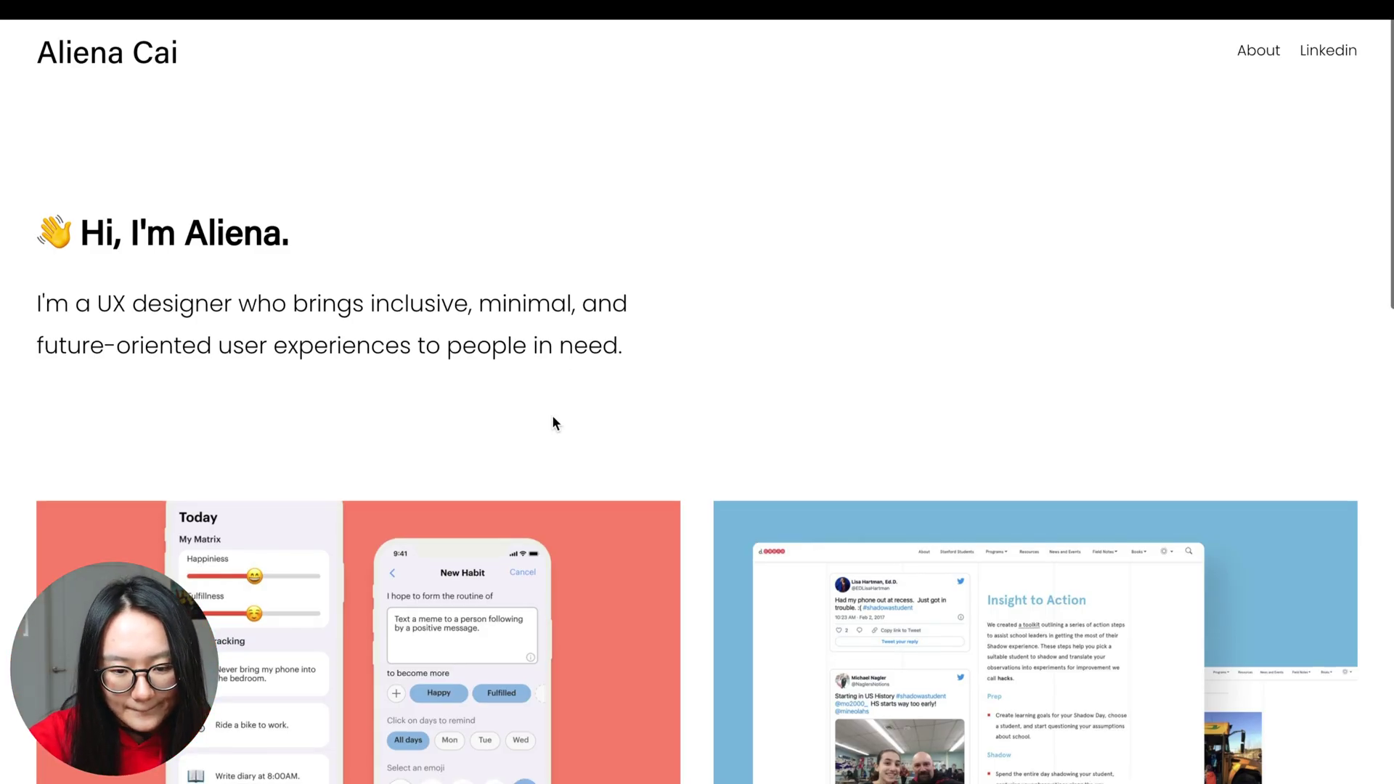
{"action": "scroll", "coordinate": [553, 421], "scroll_direction": "down", "scroll_amount": 7}
{"action": "scroll", "coordinate": [553, 424], "scroll_direction": "down", "scroll_amount": 10}
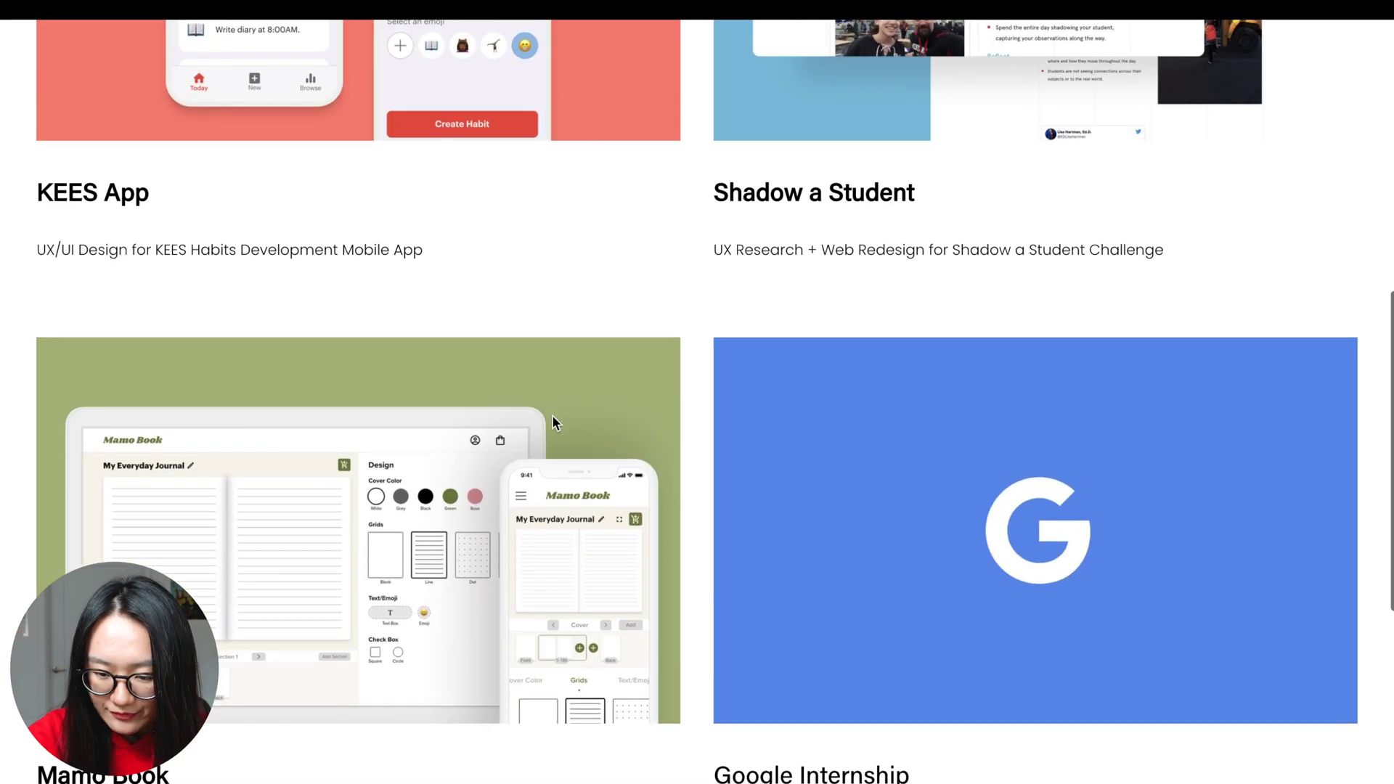
{"action": "scroll", "coordinate": [553, 421], "scroll_direction": "up", "scroll_amount": 16}
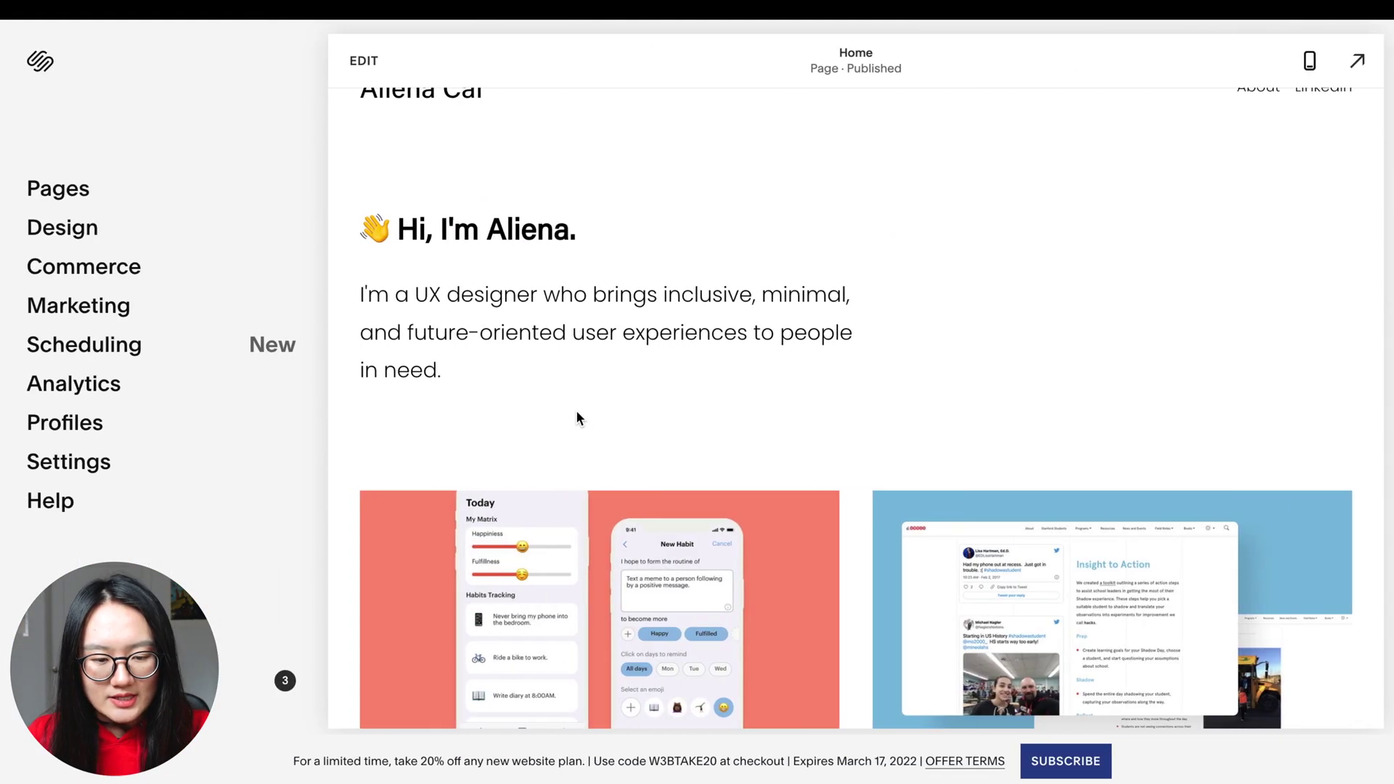
Open the home page for editing and select the description under KEES App to check its paragraph style
{"action": "scroll", "coordinate": [577, 412], "scroll_direction": "down", "scroll_amount": 5}
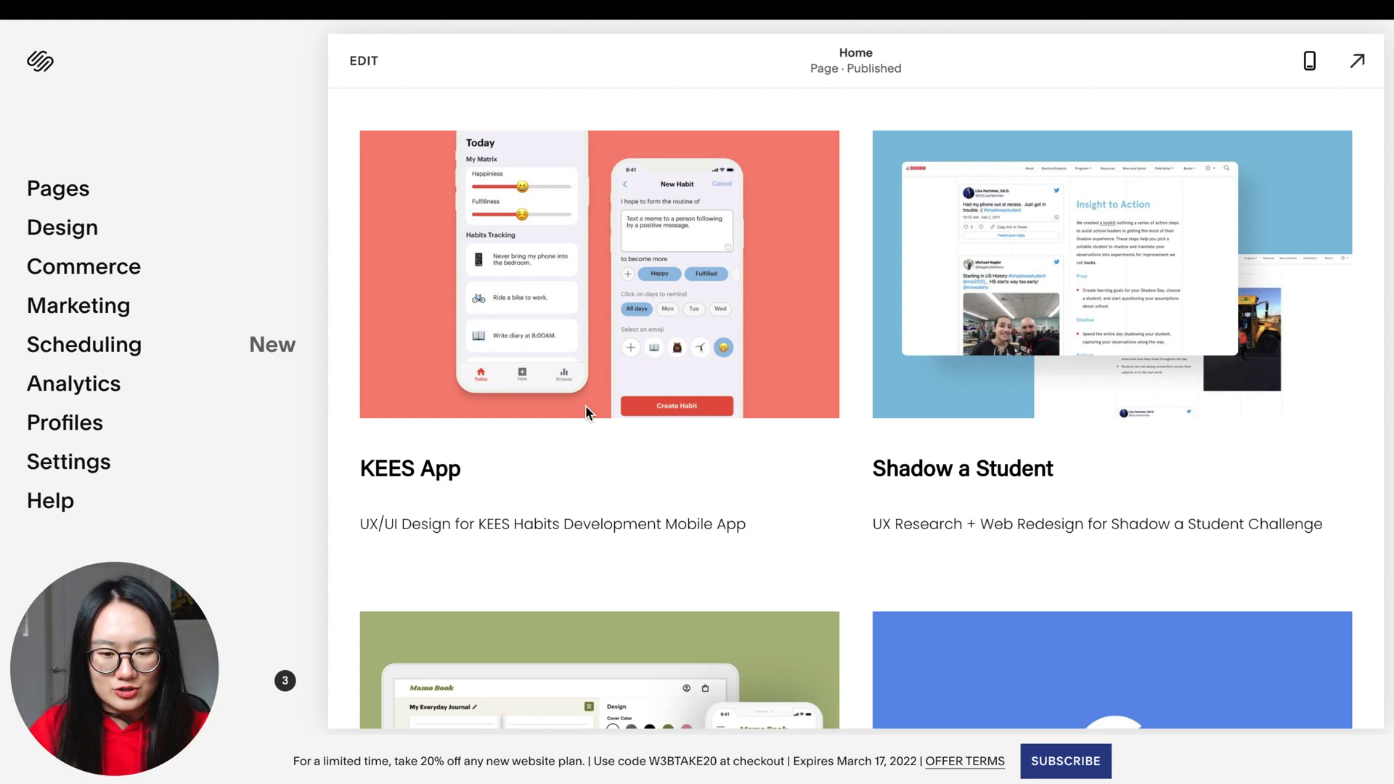
{"action": "left_click", "coordinate": [512, 542]}
{"action": "triple_click", "coordinate": [225, 604]}
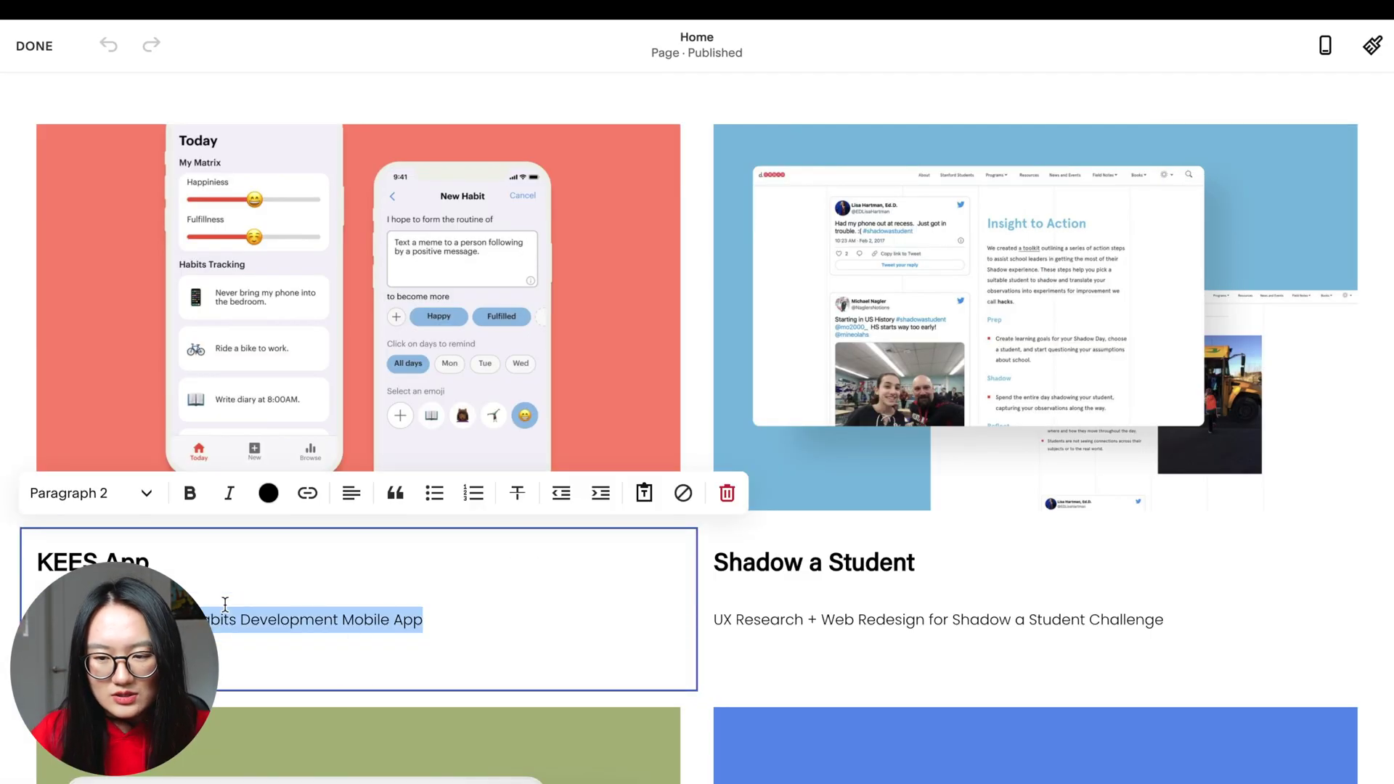
Set the site-wide Paragraph 2 text size to 1.1rem in the global font styles
{"action": "left_click", "coordinate": [1367, 55]}
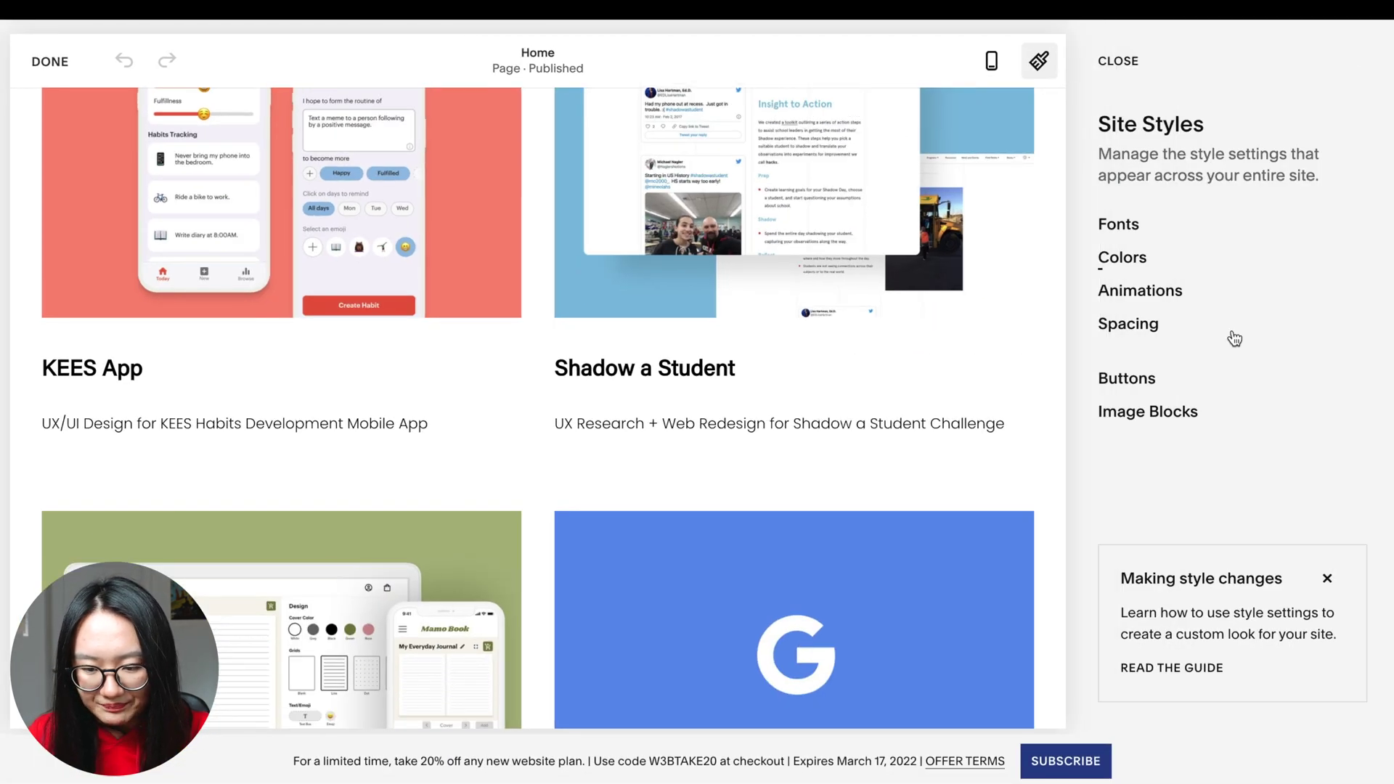
{"action": "left_click", "coordinate": [1153, 230]}
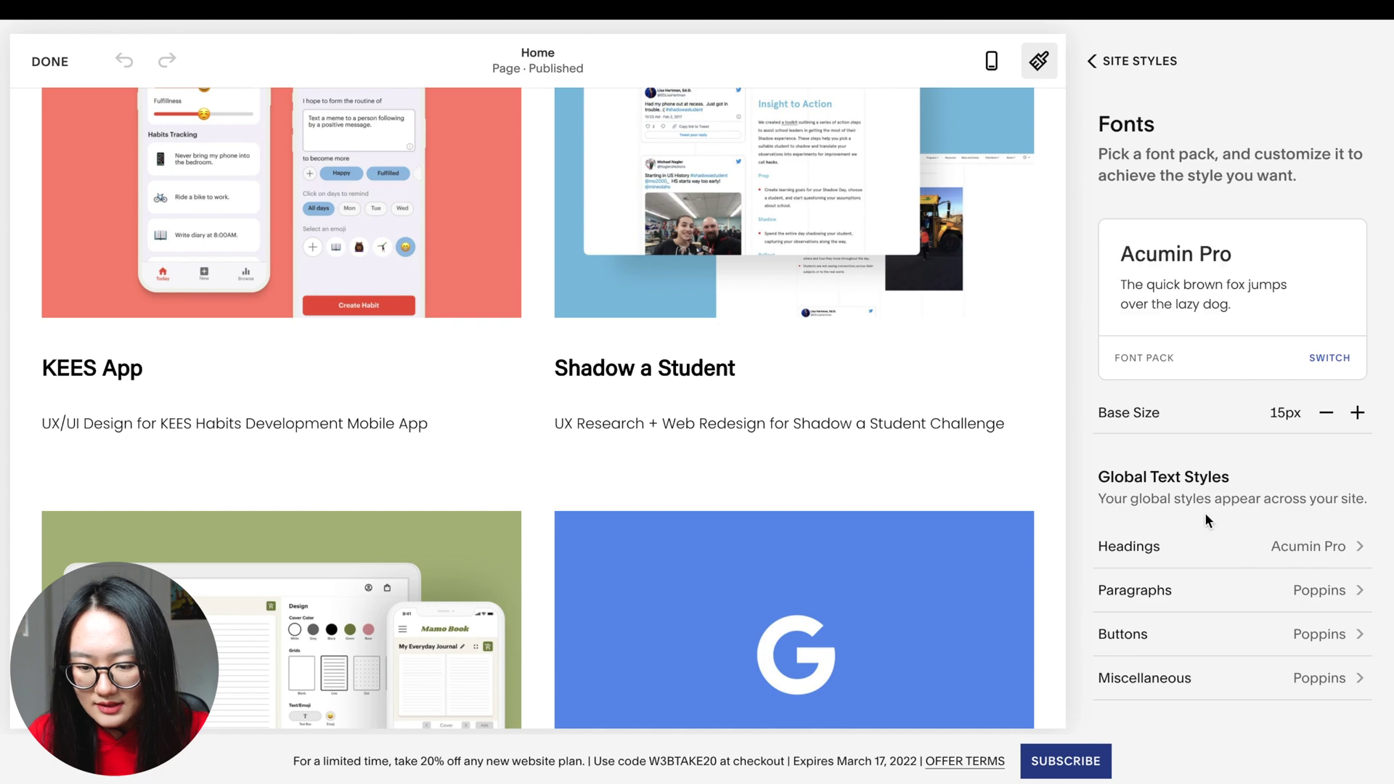
{"action": "scroll", "coordinate": [1208, 516], "scroll_direction": "down", "scroll_amount": 2}
{"action": "left_click", "coordinate": [255, 421]}
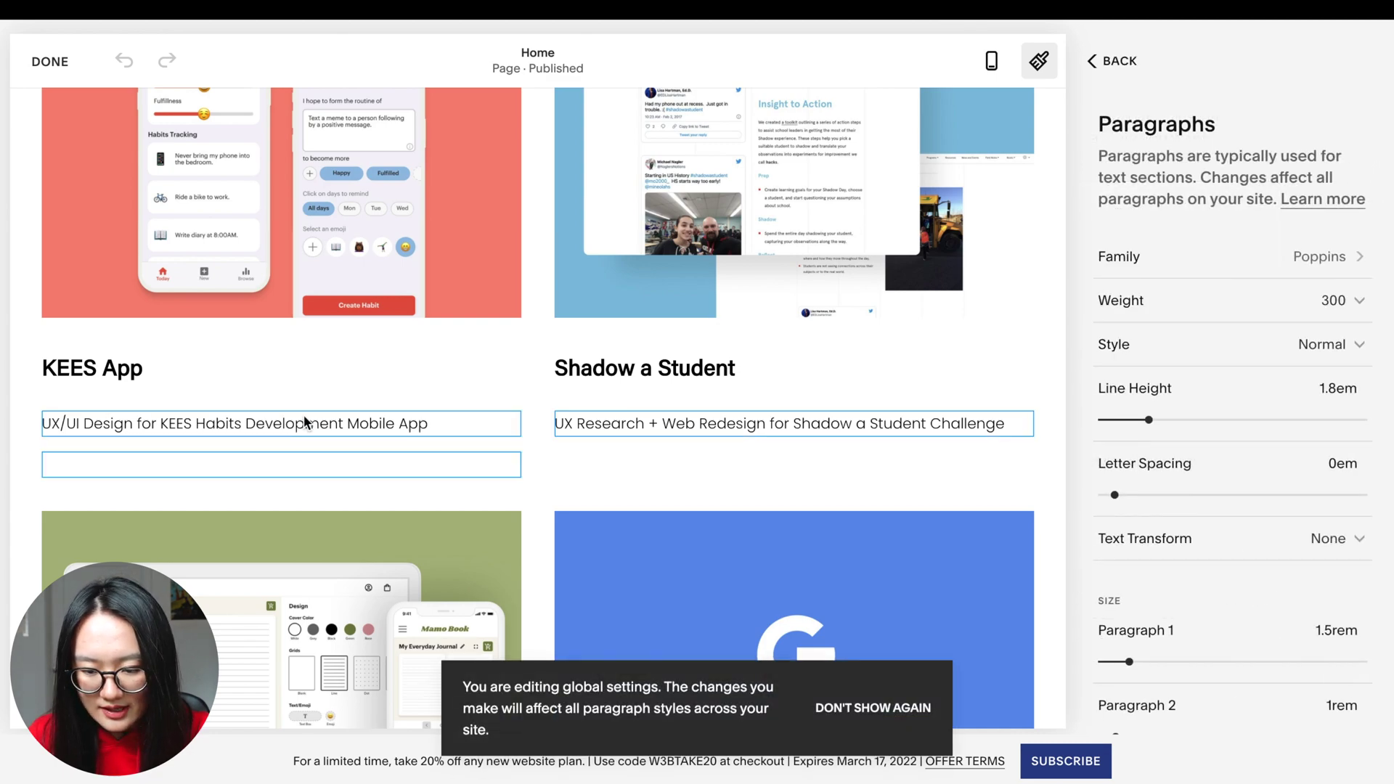
{"action": "scroll", "coordinate": [1149, 549], "scroll_direction": "down", "scroll_amount": 2}
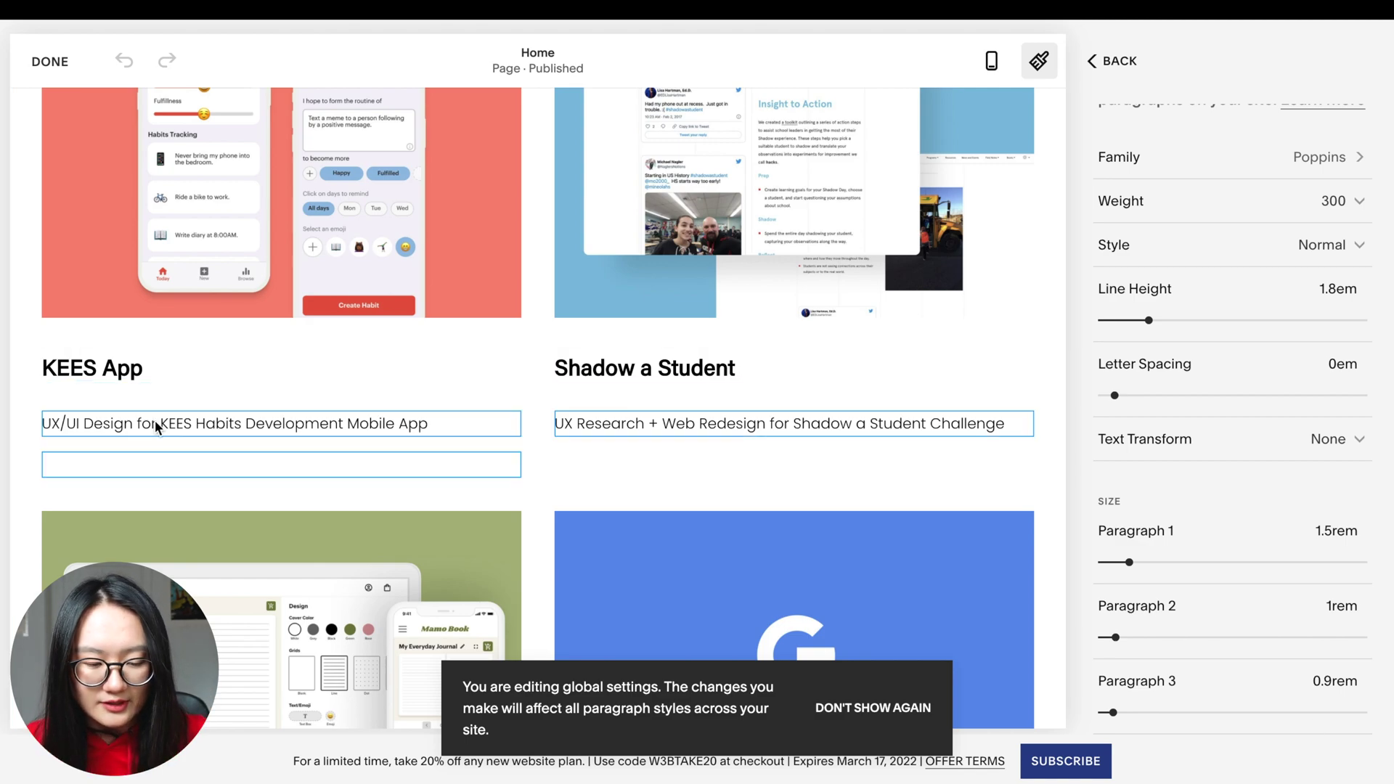
{"action": "left_click", "coordinate": [1331, 607]}
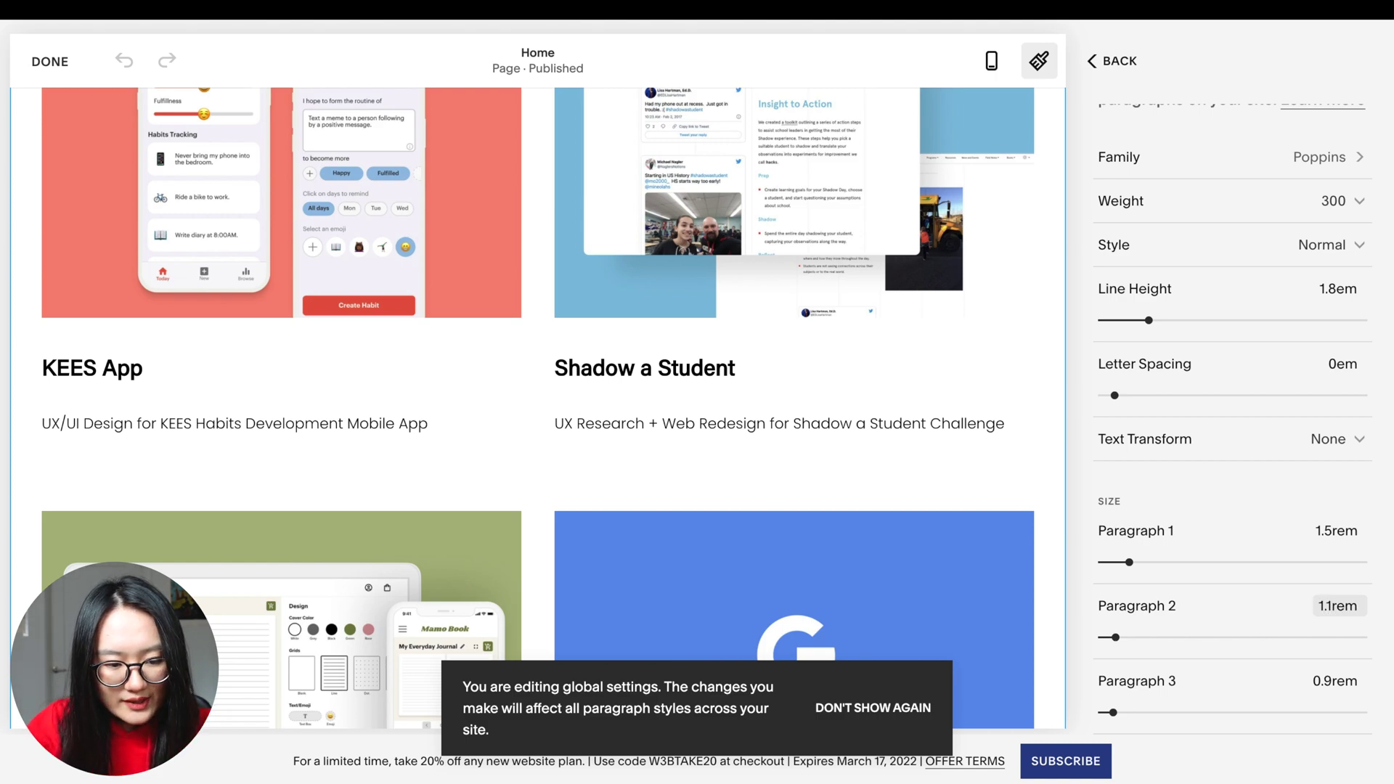
{"action": "type", "text": ".1"}
{"action": "key", "text": "Return"}
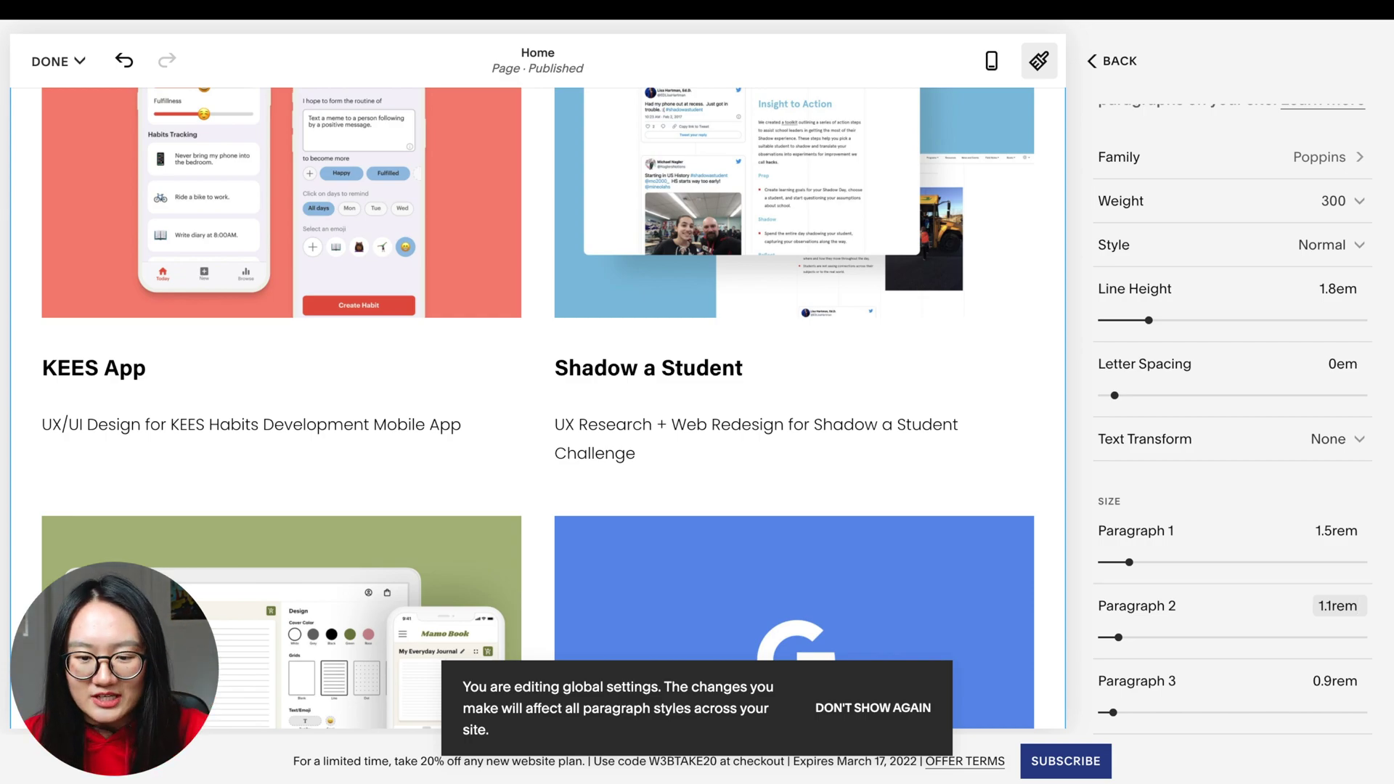
Set the site margin to 5vw in the site-wide spacing styles and save the home page changes
{"action": "scroll", "coordinate": [790, 337], "scroll_direction": "up", "scroll_amount": 10}
{"action": "scroll", "coordinate": [1221, 137], "scroll_direction": "up", "scroll_amount": 2}
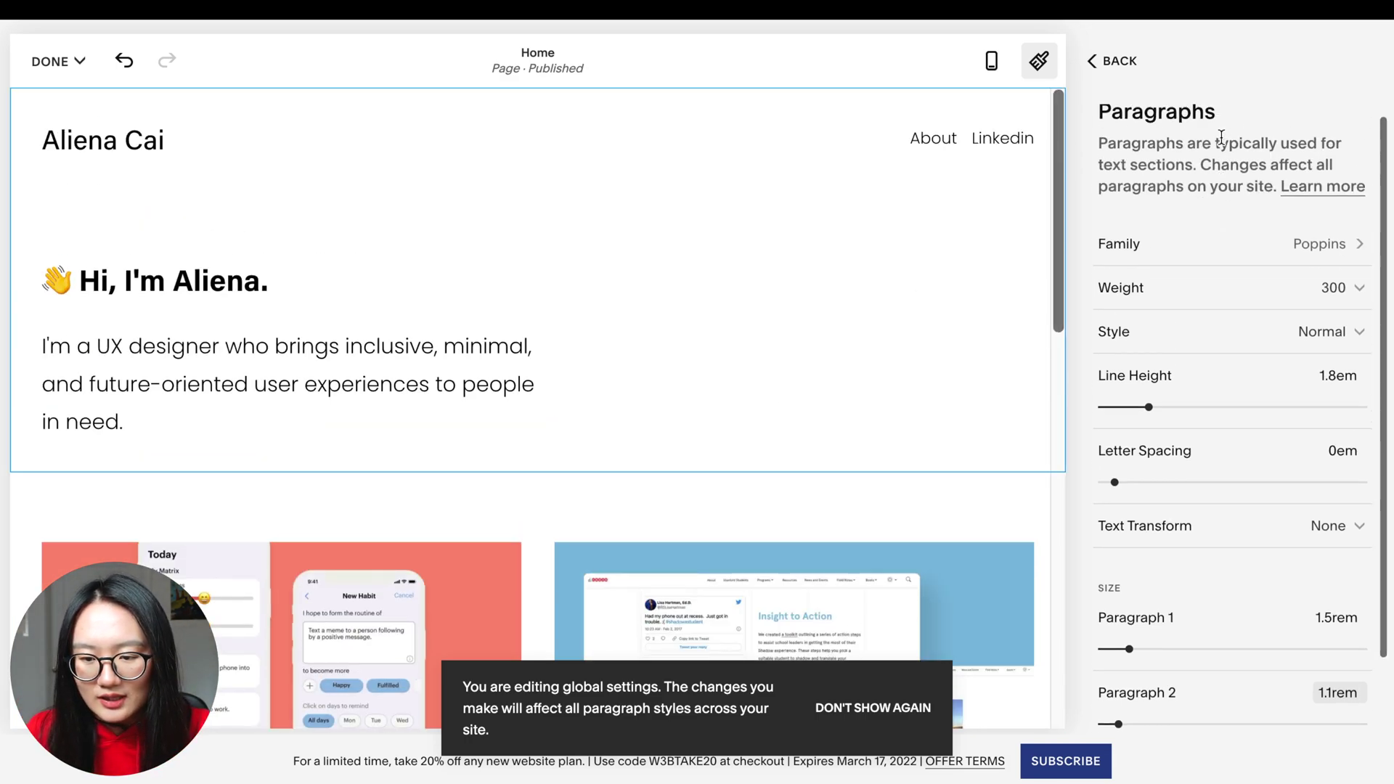
{"action": "left_click", "coordinate": [1122, 63]}
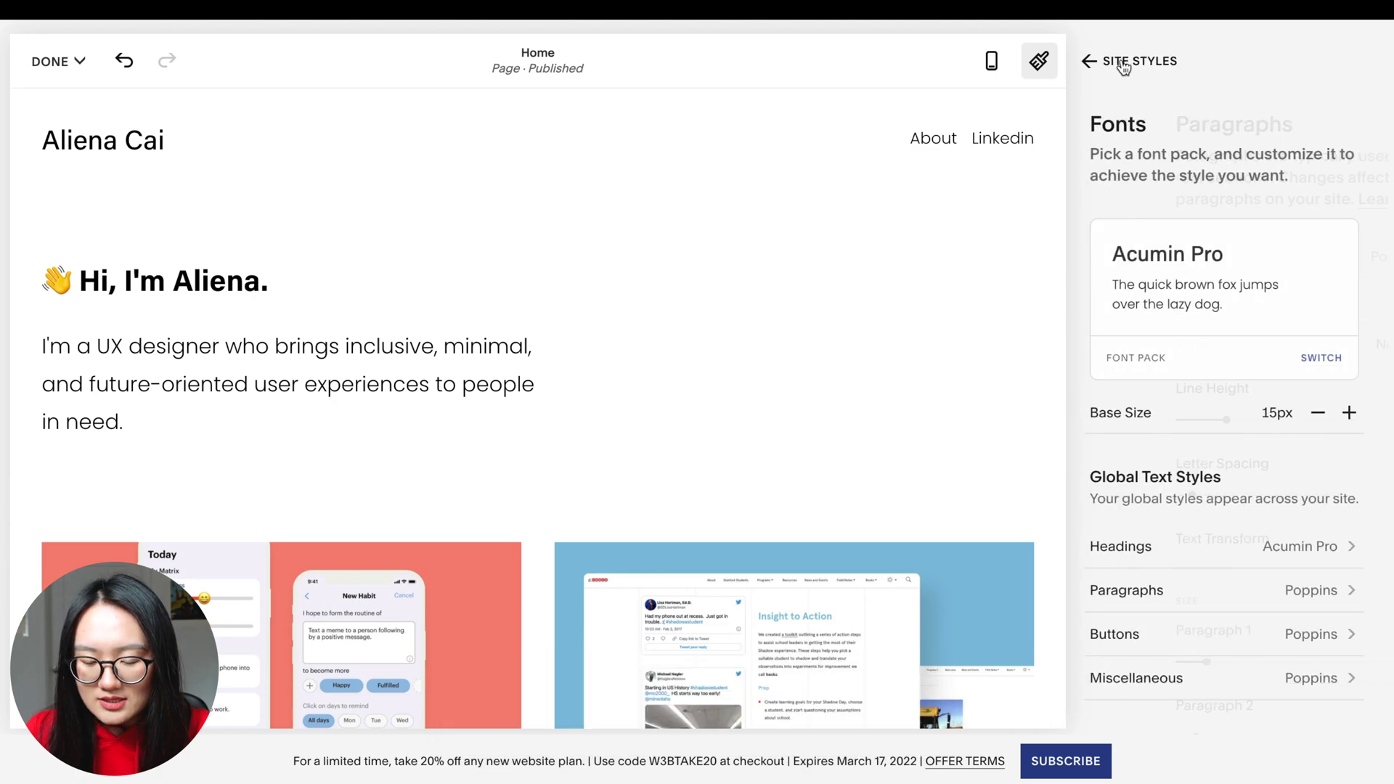
{"action": "left_click", "coordinate": [1109, 65]}
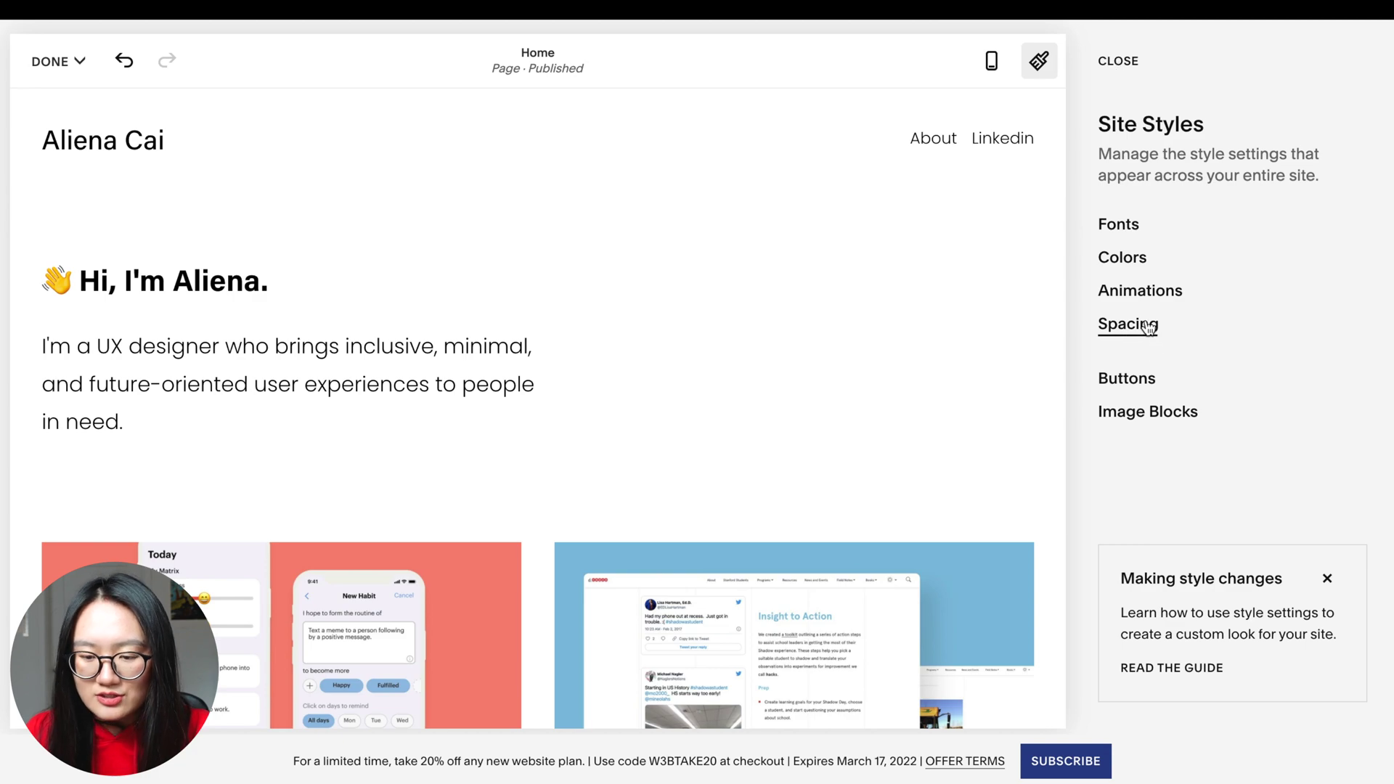
{"action": "left_click", "coordinate": [1147, 326]}
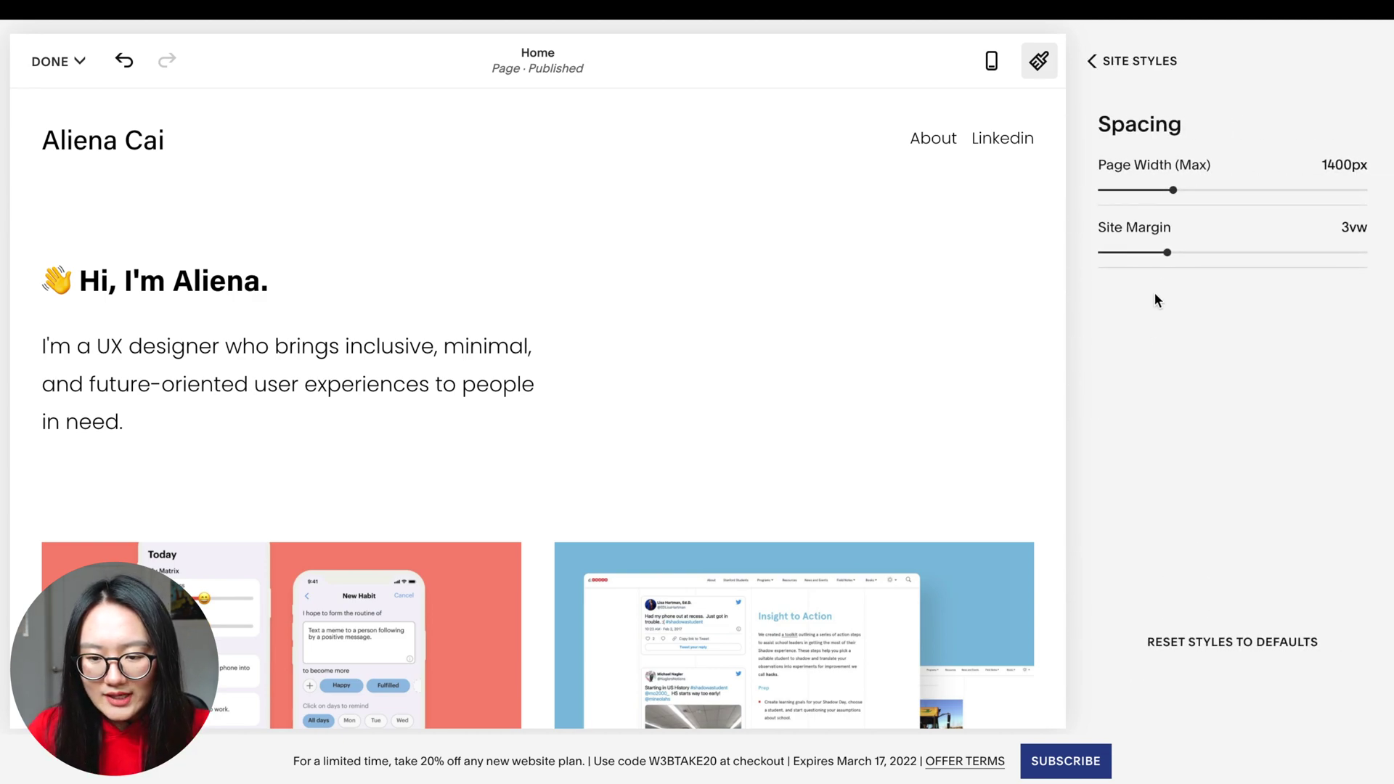
{"action": "left_click", "coordinate": [1347, 227]}
{"action": "type", "text": "5"}
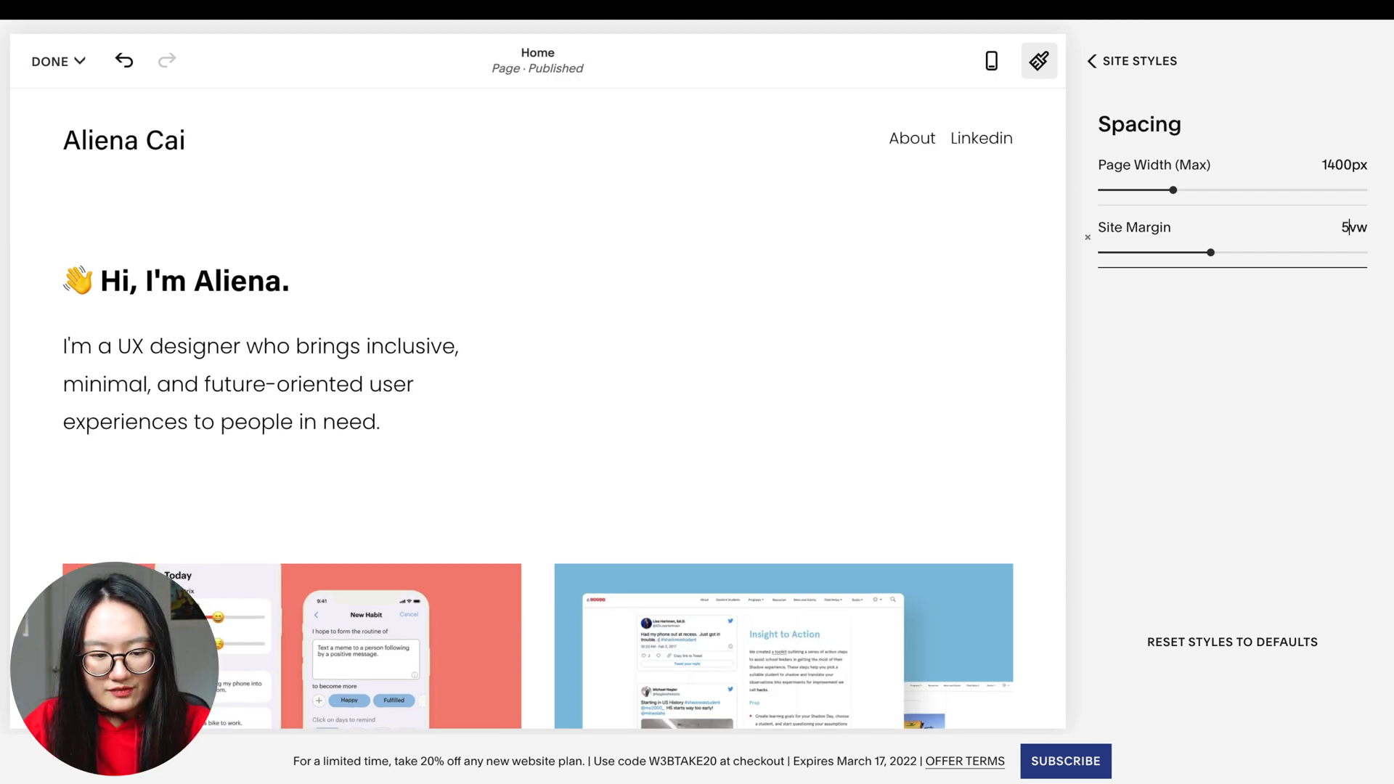
{"action": "left_click", "coordinate": [58, 61]}
{"action": "left_click", "coordinate": [50, 96]}
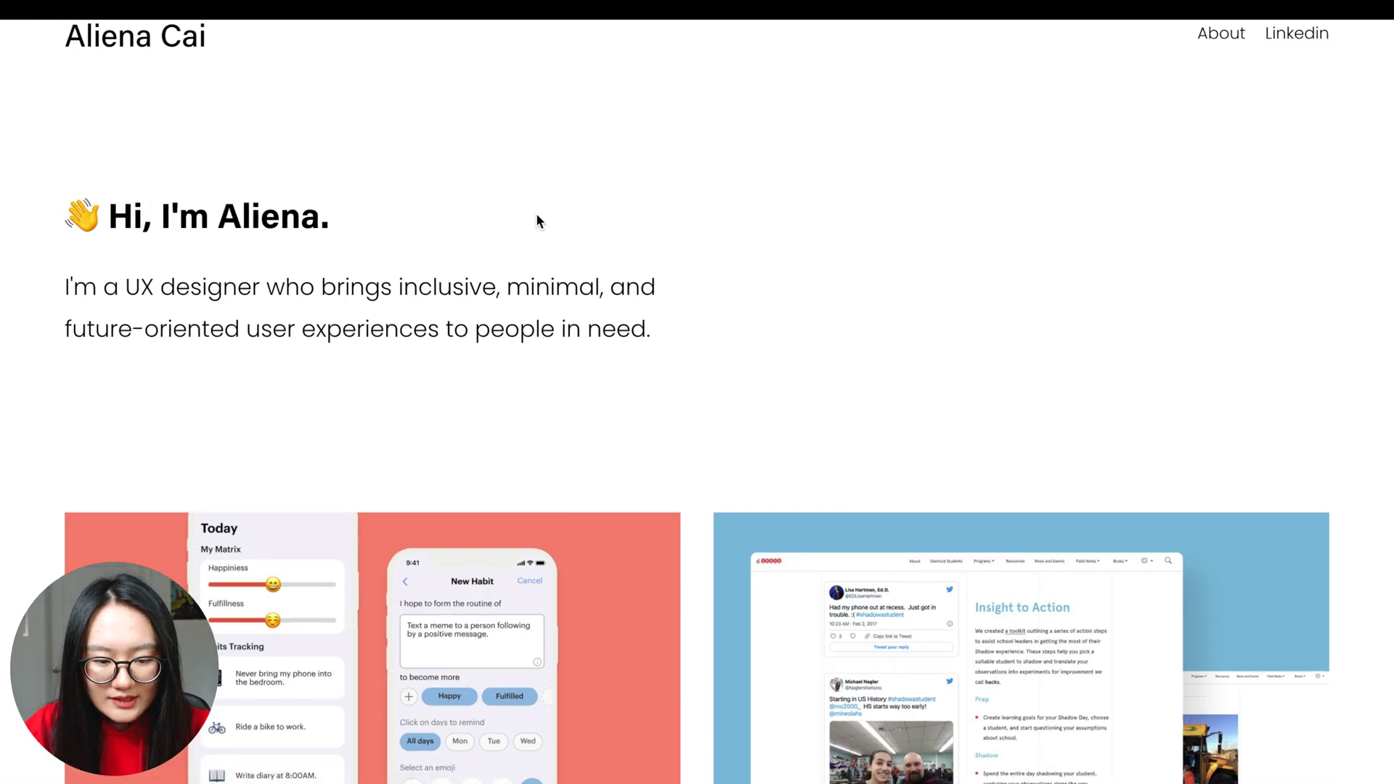
Look through the saved home page from the introduction to the copyright footer and back
{"action": "scroll", "coordinate": [536, 212], "scroll_direction": "down", "scroll_amount": 1}
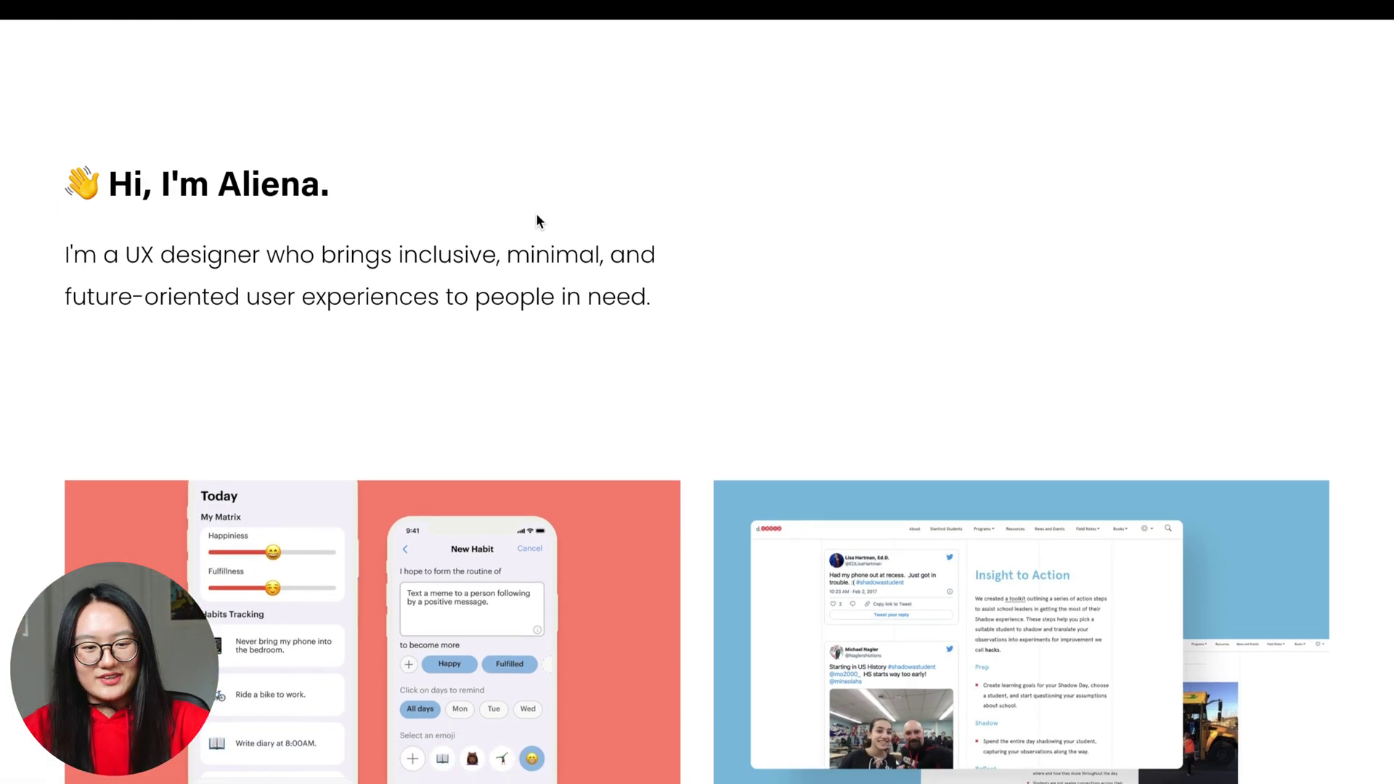
{"action": "scroll", "coordinate": [536, 214], "scroll_direction": "down", "scroll_amount": 15}
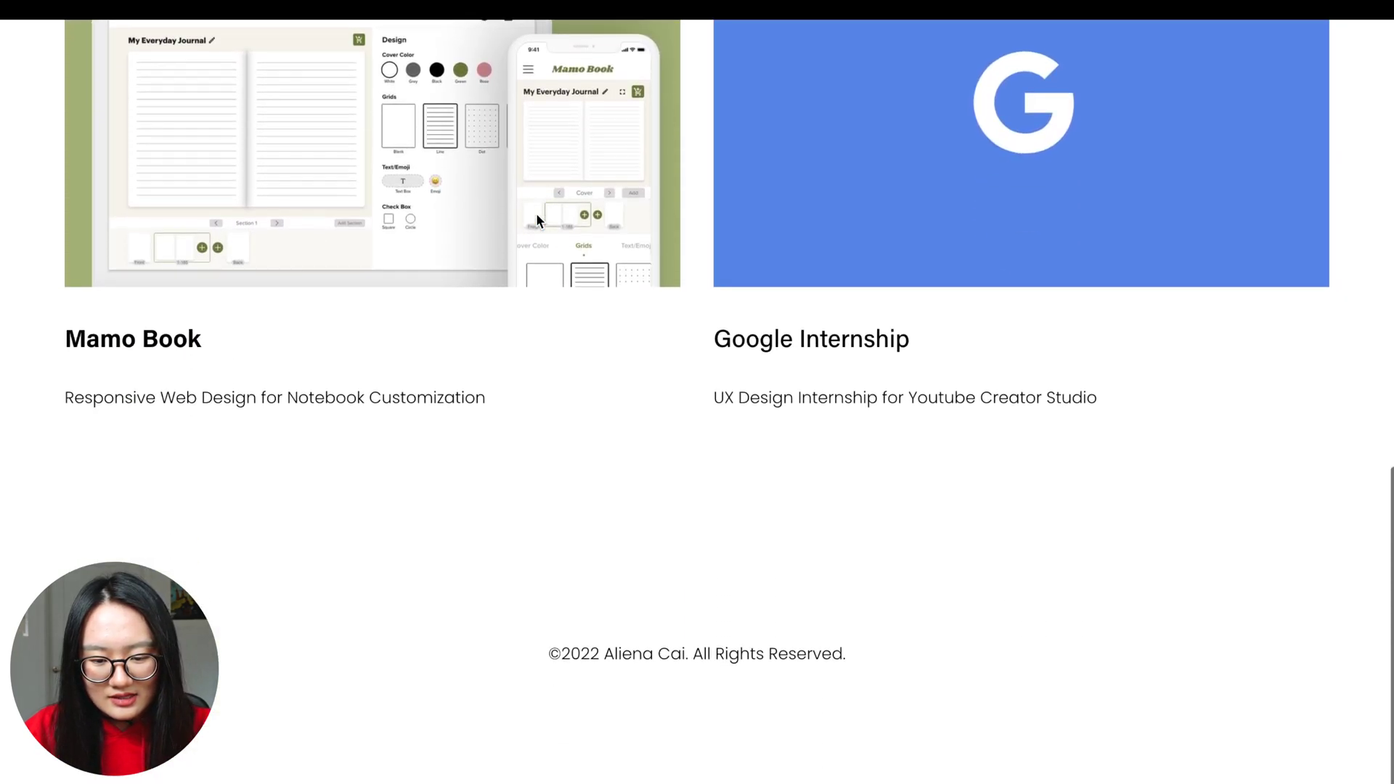
{"action": "scroll", "coordinate": [536, 212], "scroll_direction": "up", "scroll_amount": 15}
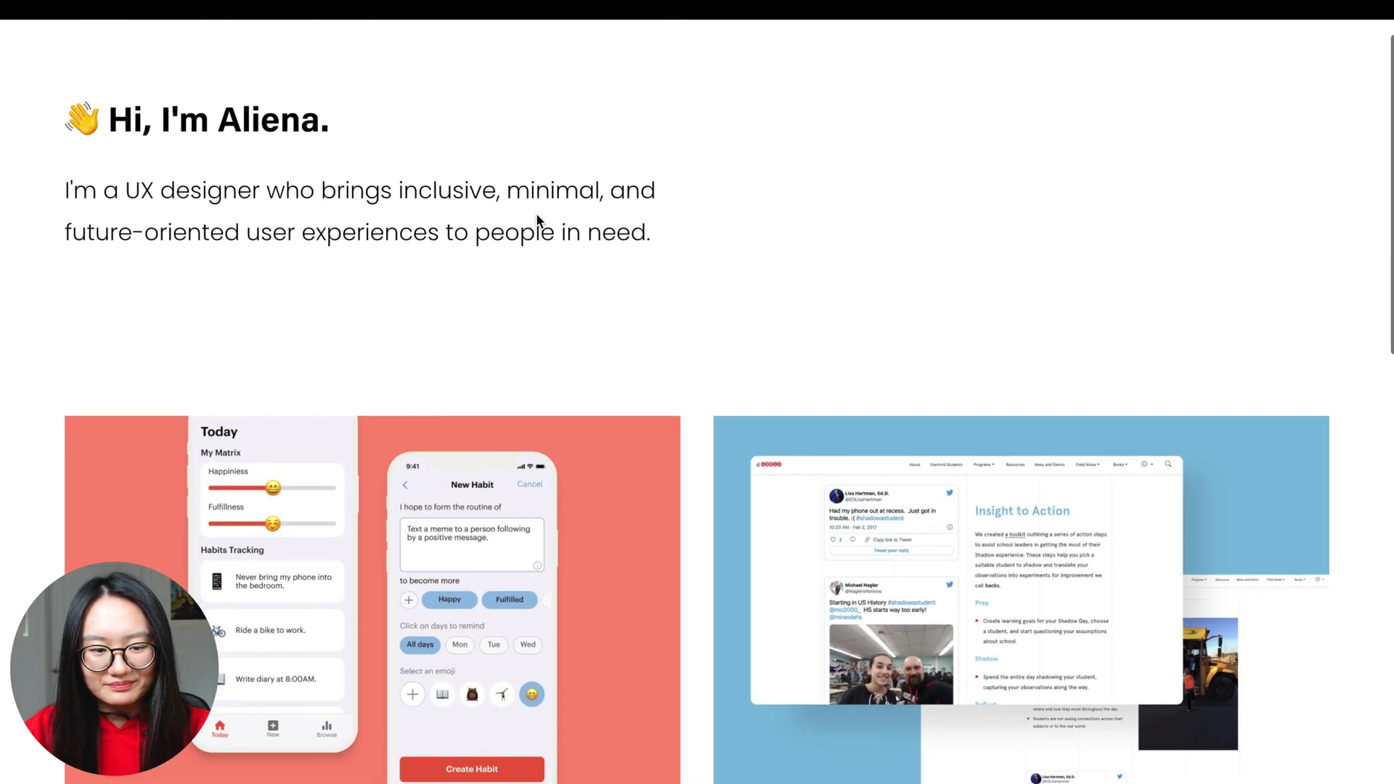
{"action": "scroll", "coordinate": [536, 215], "scroll_direction": "up", "scroll_amount": 2}
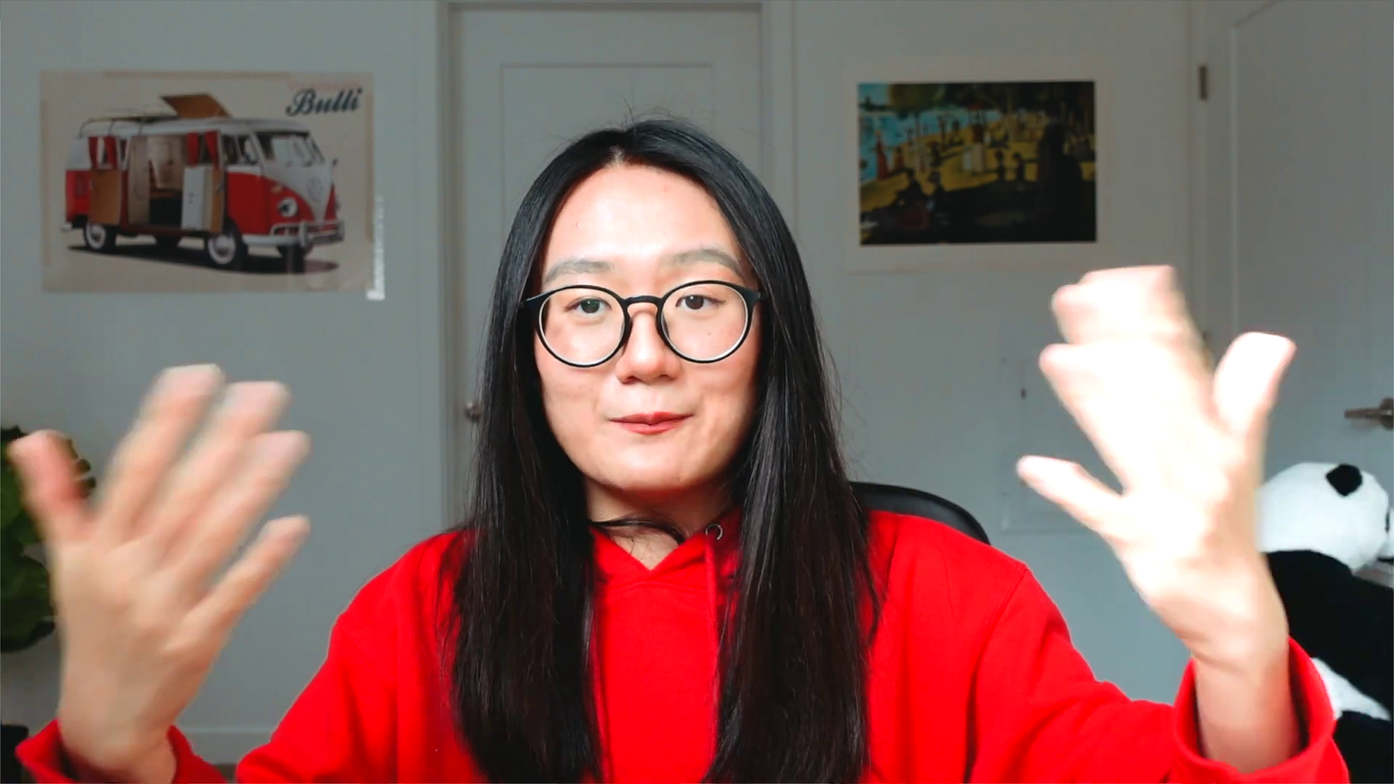